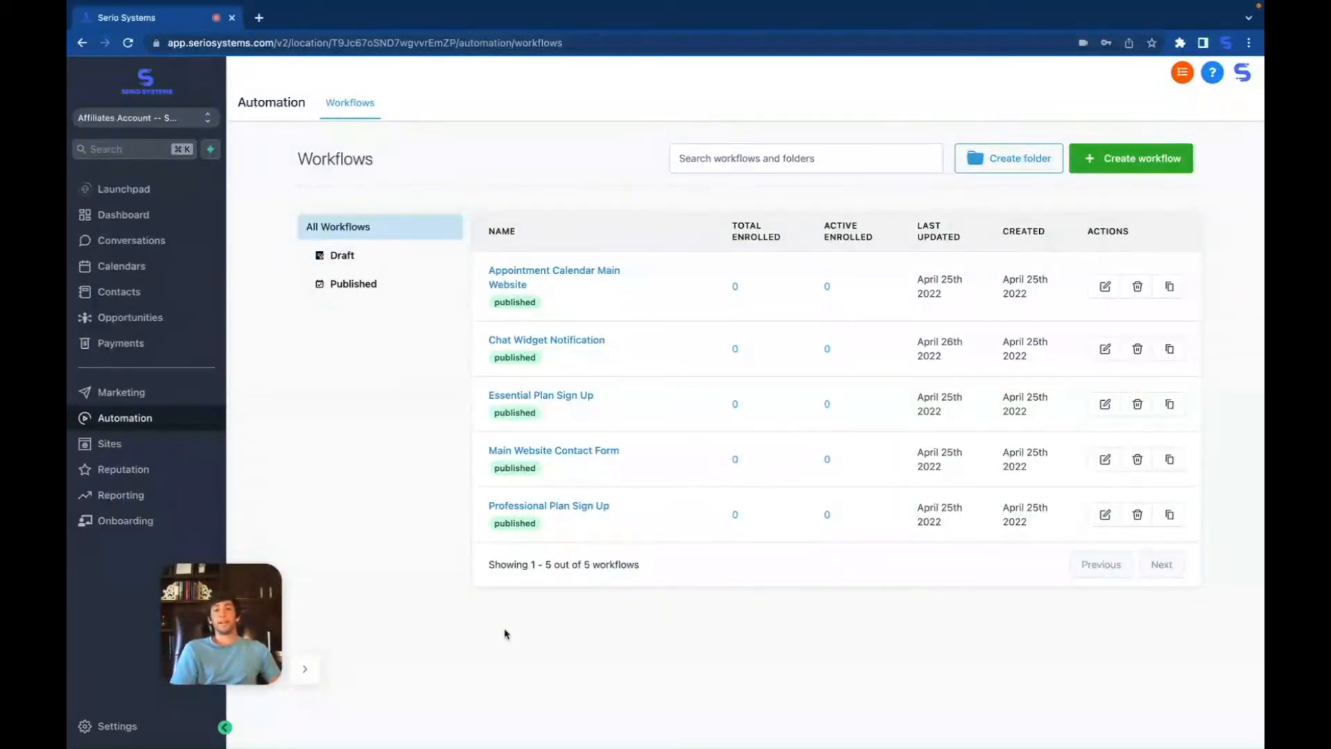
Step: Create a new workflow using the Start from scratch option
{"action": "mouse_move", "coordinate": [565, 288]}
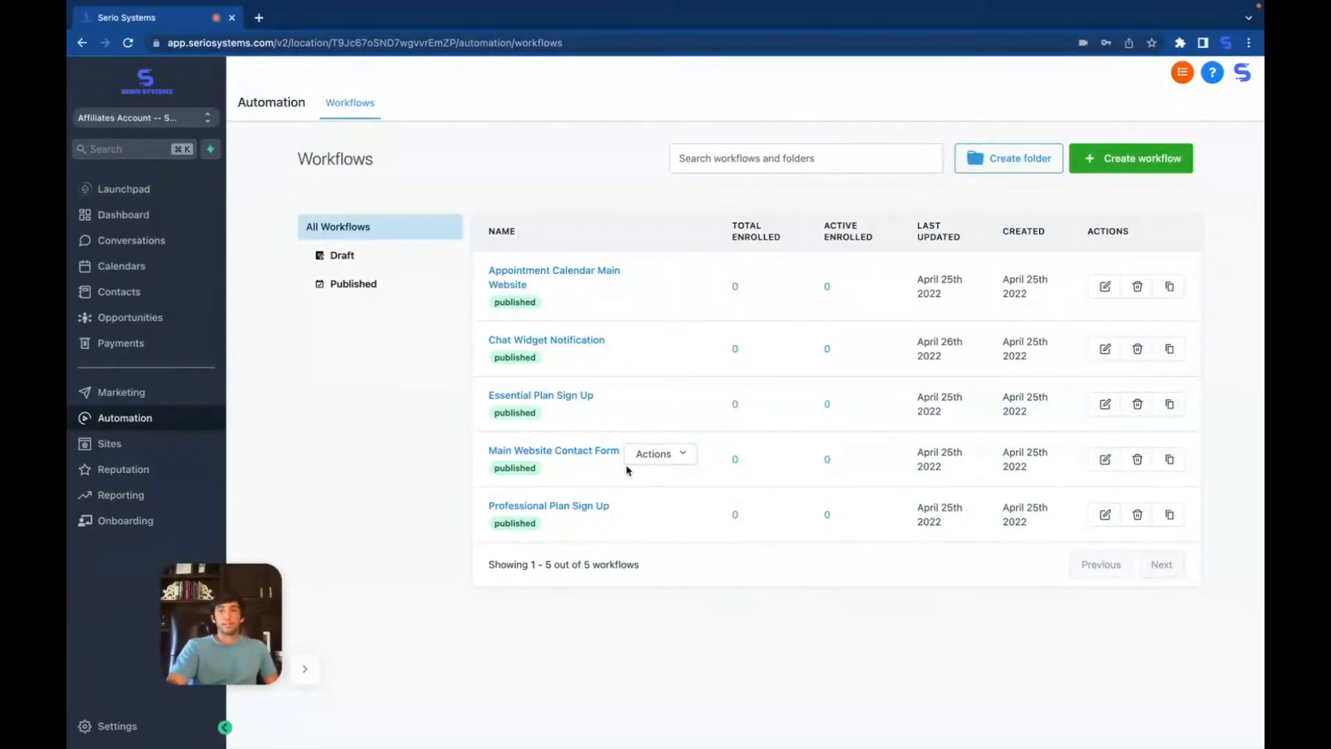
{"action": "left_click", "coordinate": [1125, 166]}
{"action": "scroll", "coordinate": [659, 487], "scroll_direction": "down", "scroll_amount": 2}
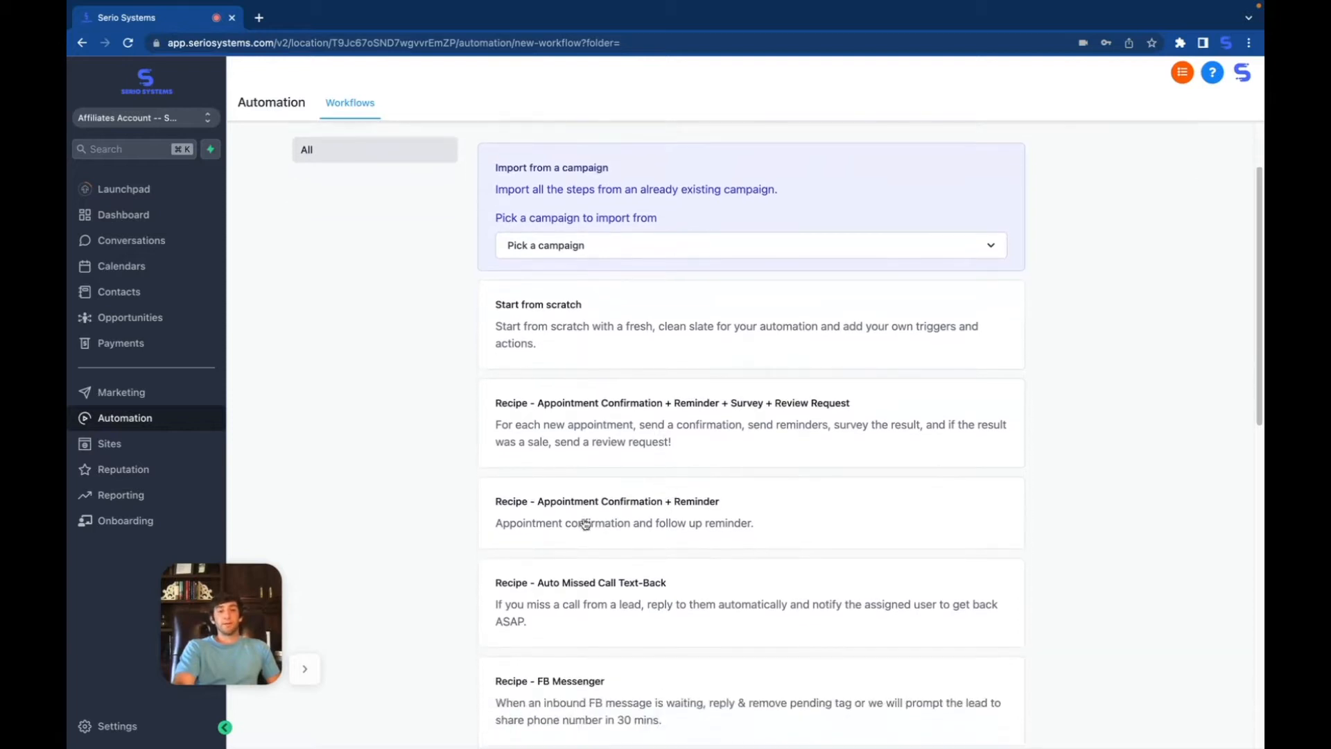
{"action": "scroll", "coordinate": [538, 559], "scroll_direction": "down", "scroll_amount": 4}
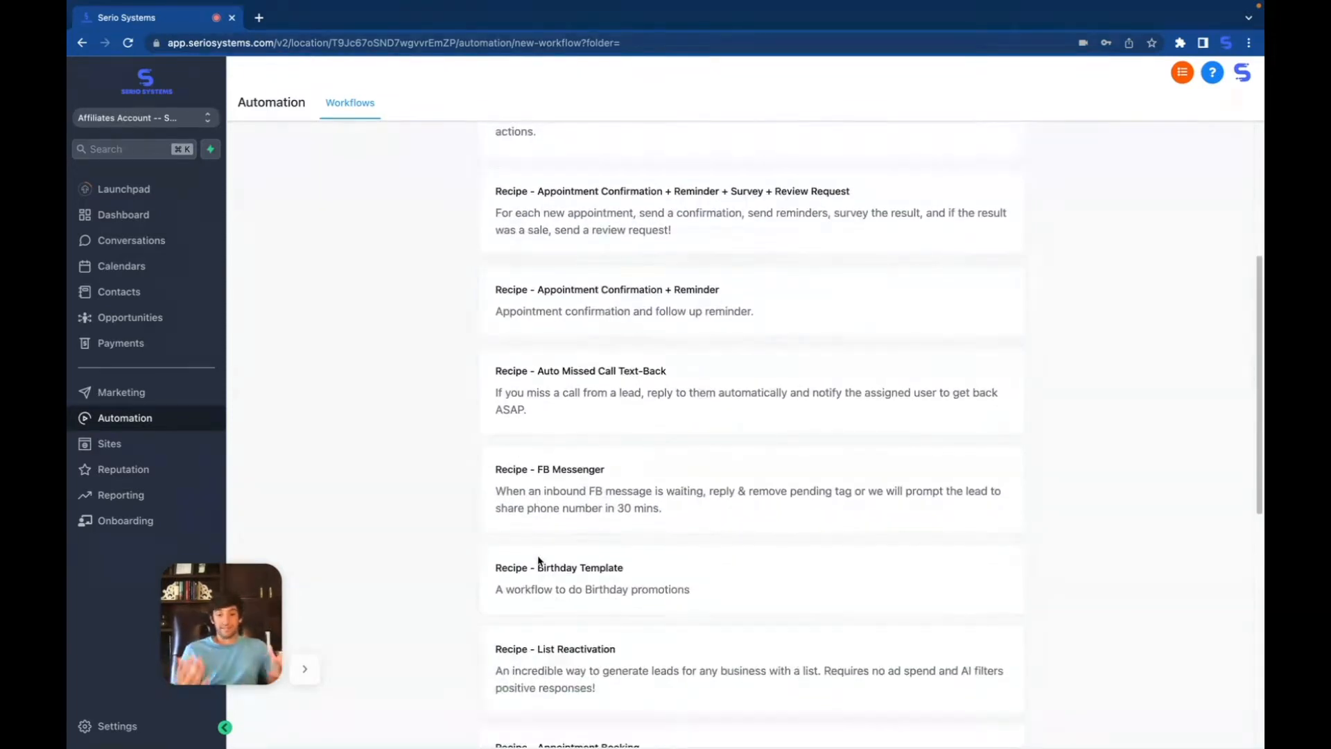
{"action": "scroll", "coordinate": [539, 558], "scroll_direction": "down", "scroll_amount": 1}
{"action": "scroll", "coordinate": [555, 558], "scroll_direction": "up", "scroll_amount": 2}
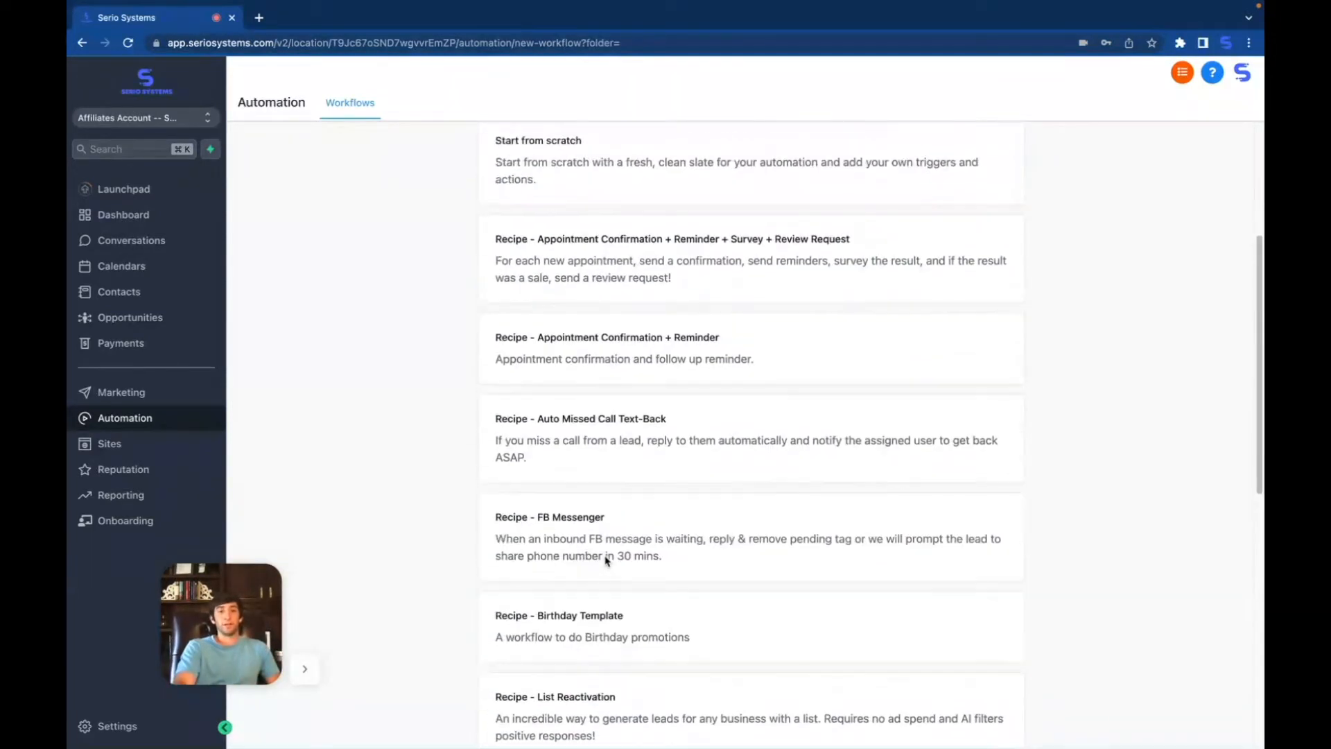
{"action": "scroll", "coordinate": [608, 561], "scroll_direction": "up", "scroll_amount": 4}
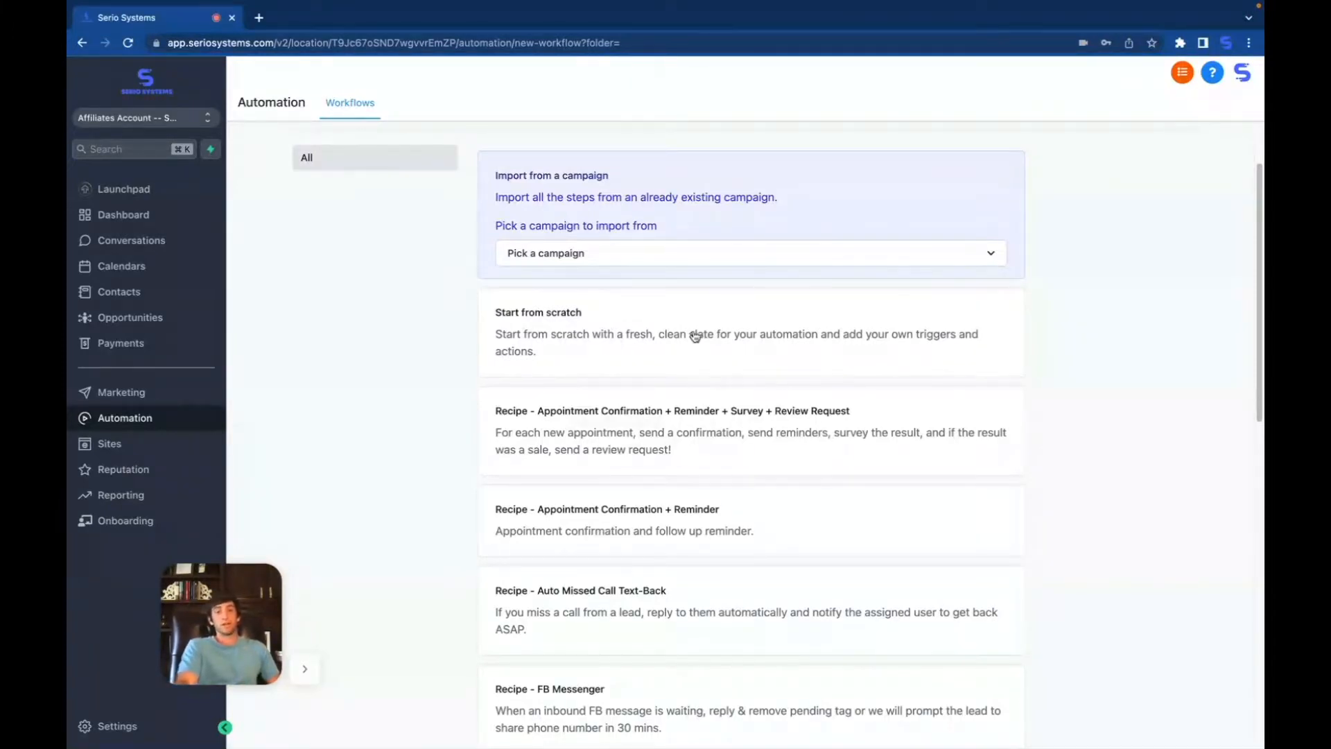
{"action": "left_click", "coordinate": [574, 338]}
{"action": "left_click", "coordinate": [1088, 200]}
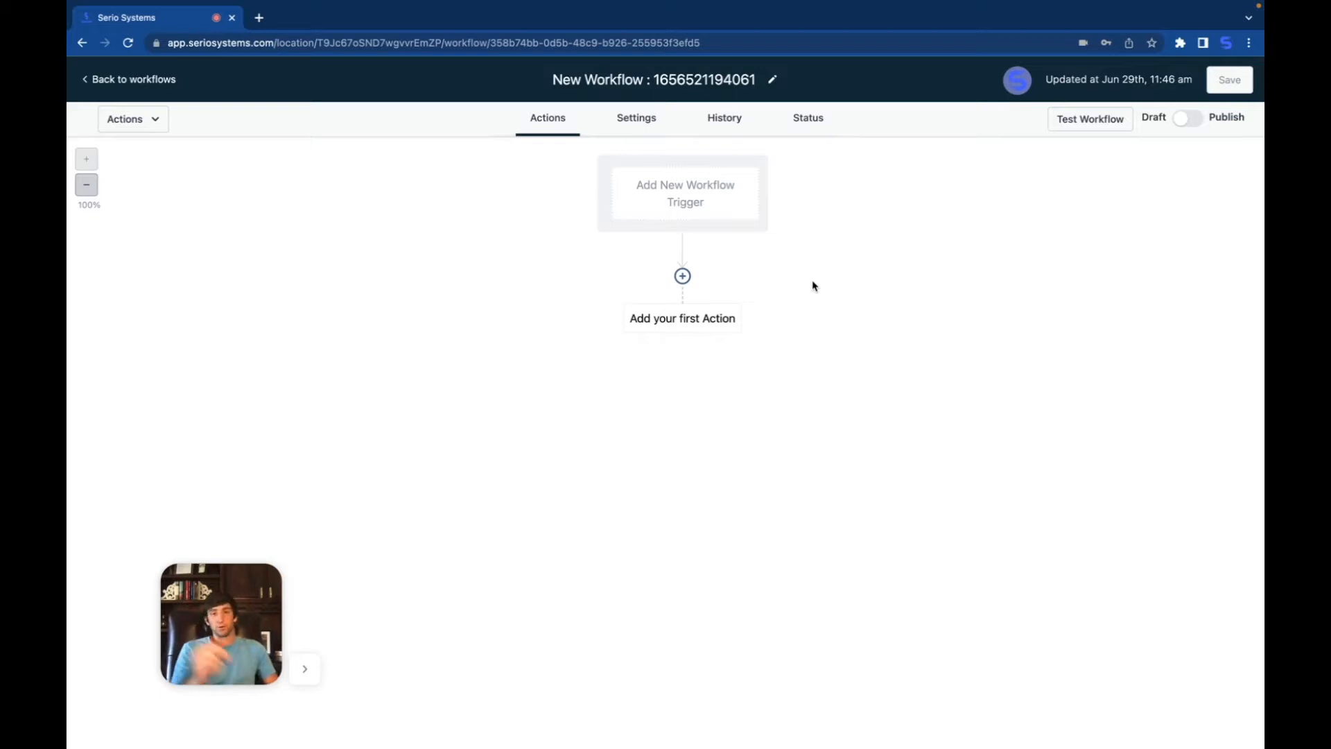
Step: Rename the new workflow as "Test Workflow"
{"action": "left_click", "coordinate": [753, 70]}
{"action": "left_click_drag", "start_coordinate": [753, 70], "coordinate": [494, 73]}
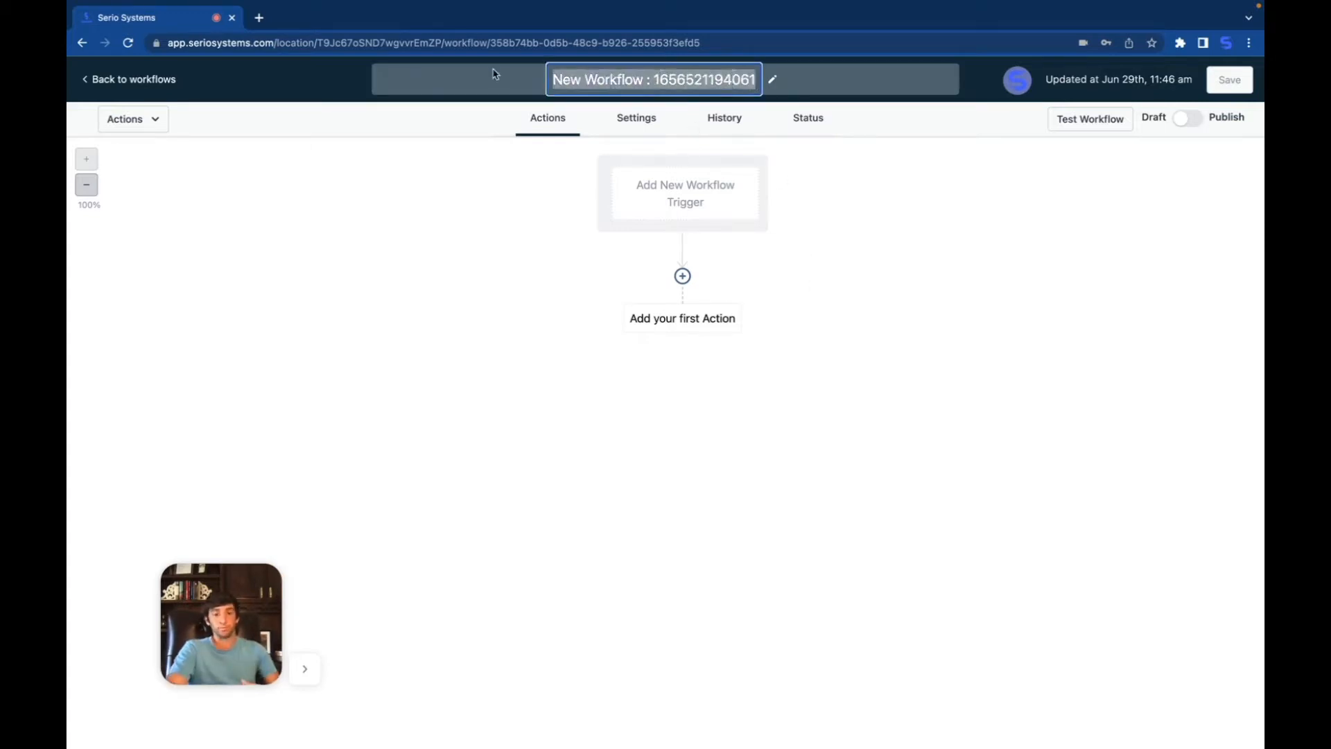
{"action": "type", "text": "Test Workflow"}
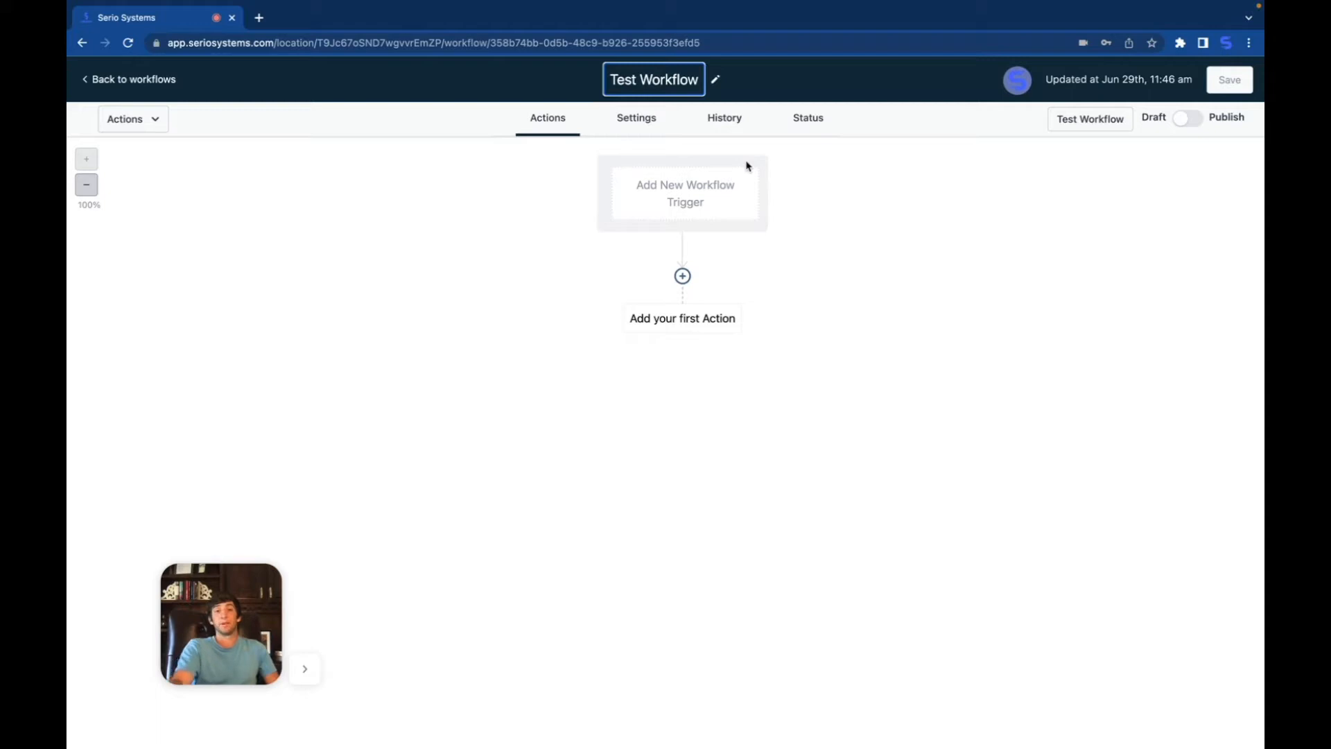
{"action": "left_click", "coordinate": [880, 238]}
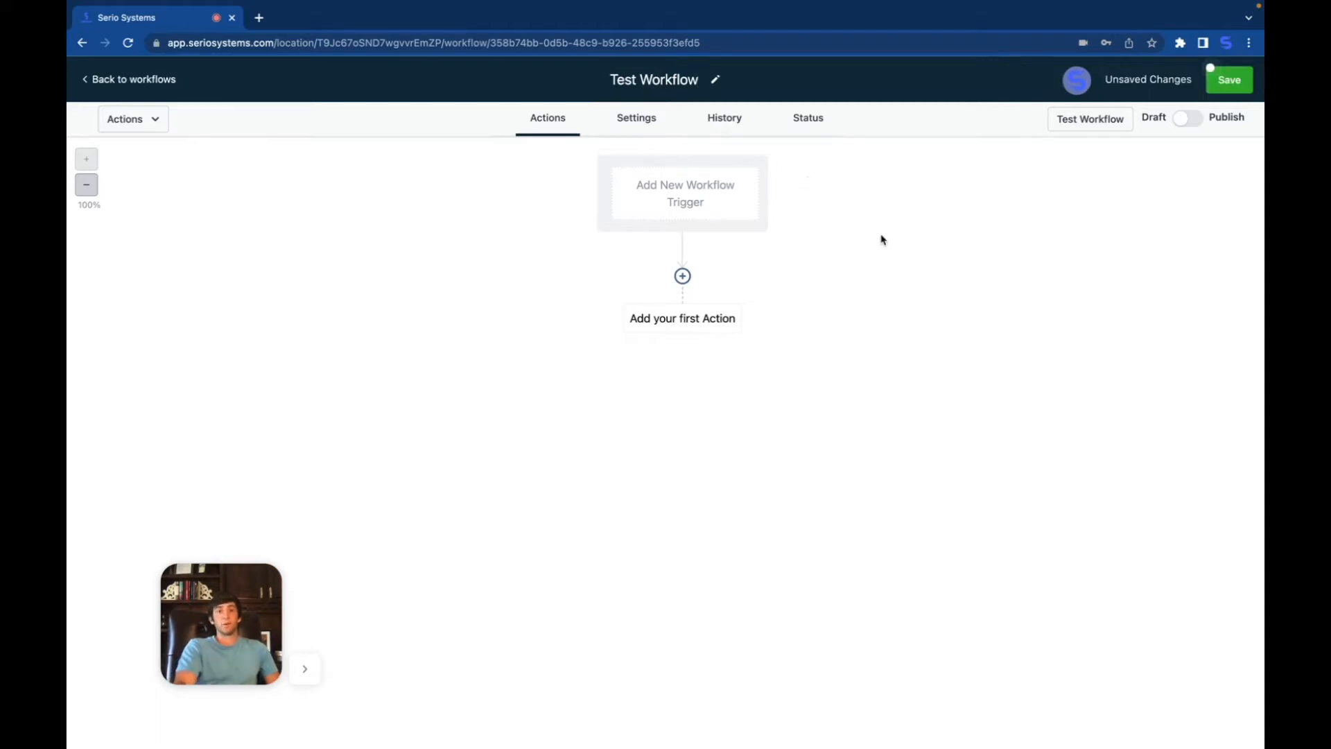
Step: Try an Appointment Status workflow trigger with an "Appointment status is" filter and open the filter's status choices
{"action": "left_click", "coordinate": [677, 200]}
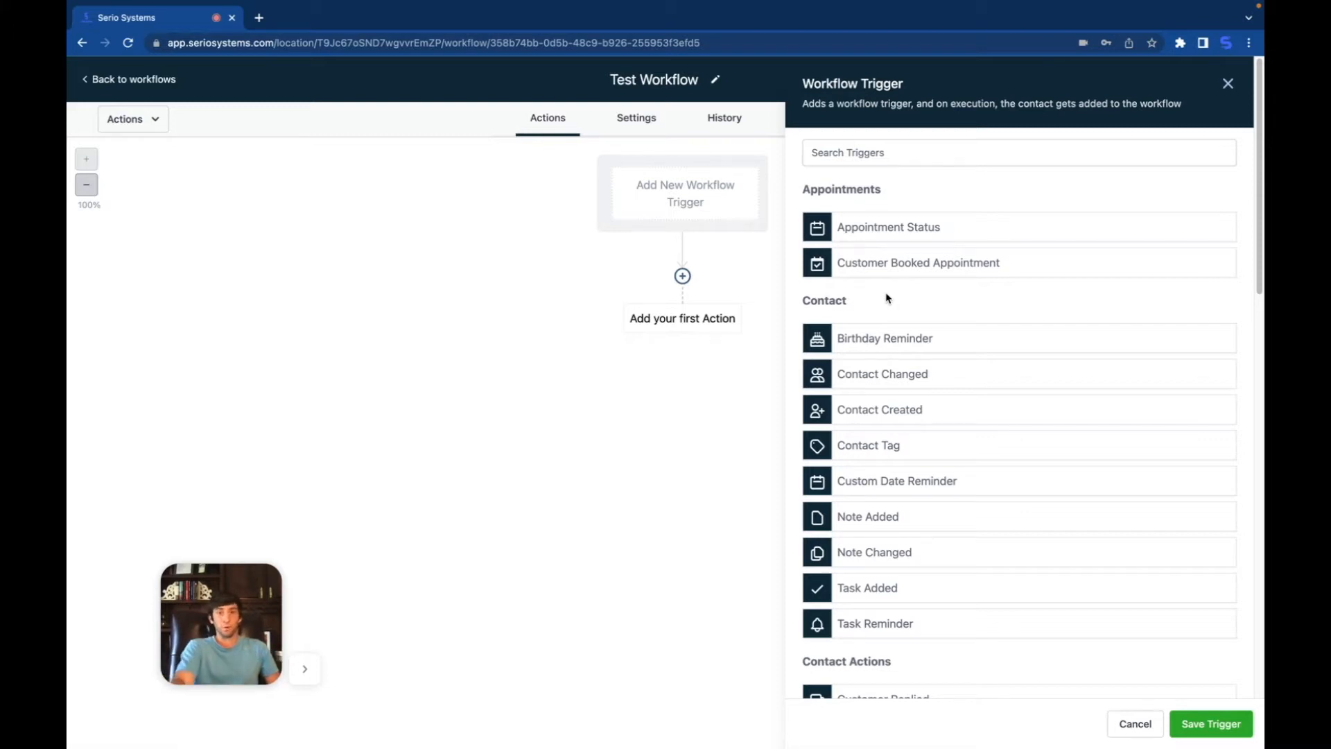
{"action": "left_click", "coordinate": [841, 220]}
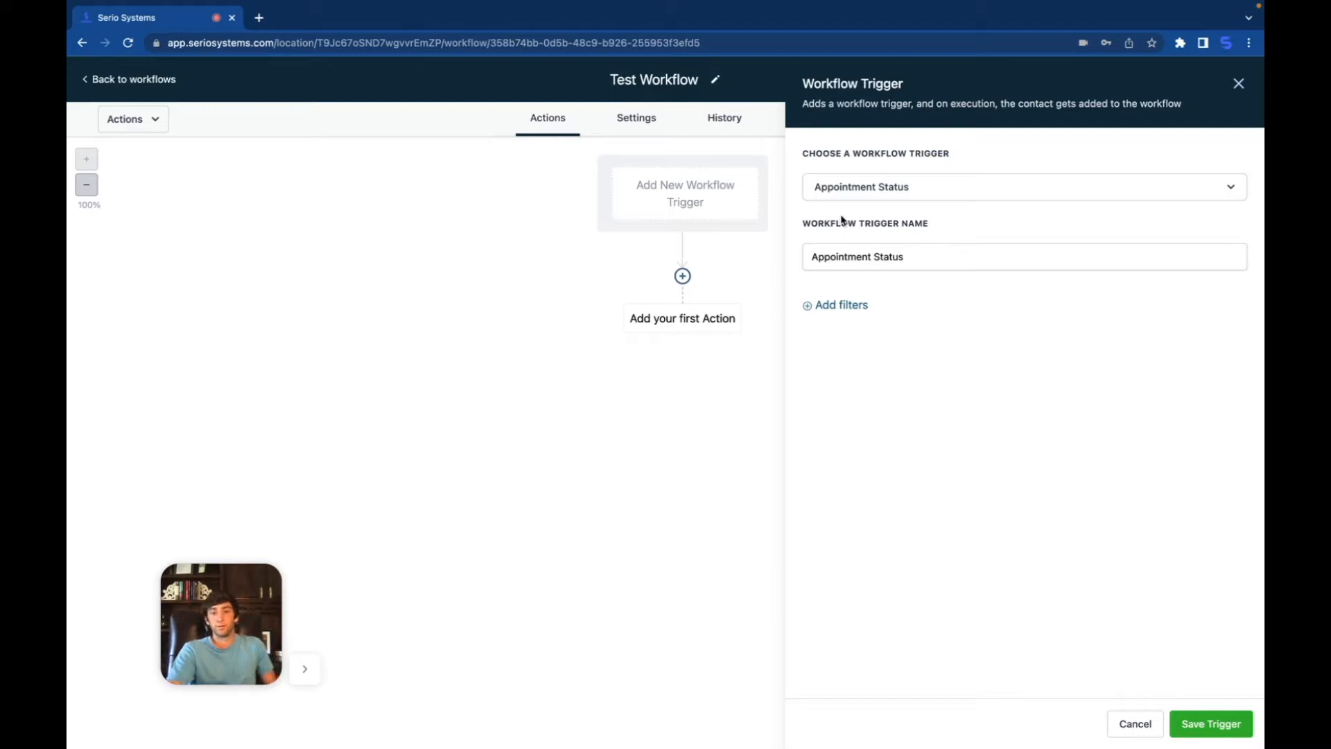
{"action": "left_click", "coordinate": [827, 308]}
{"action": "left_click", "coordinate": [827, 324]}
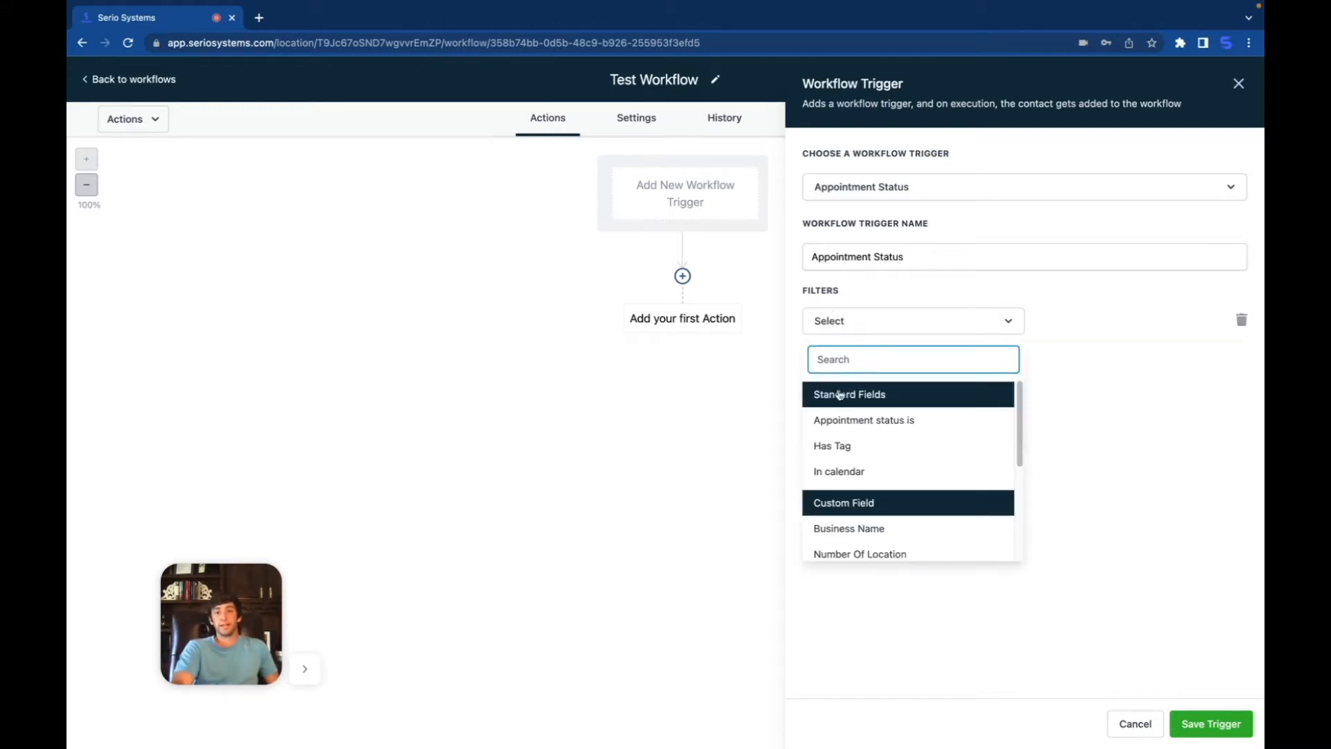
{"action": "left_click", "coordinate": [843, 419]}
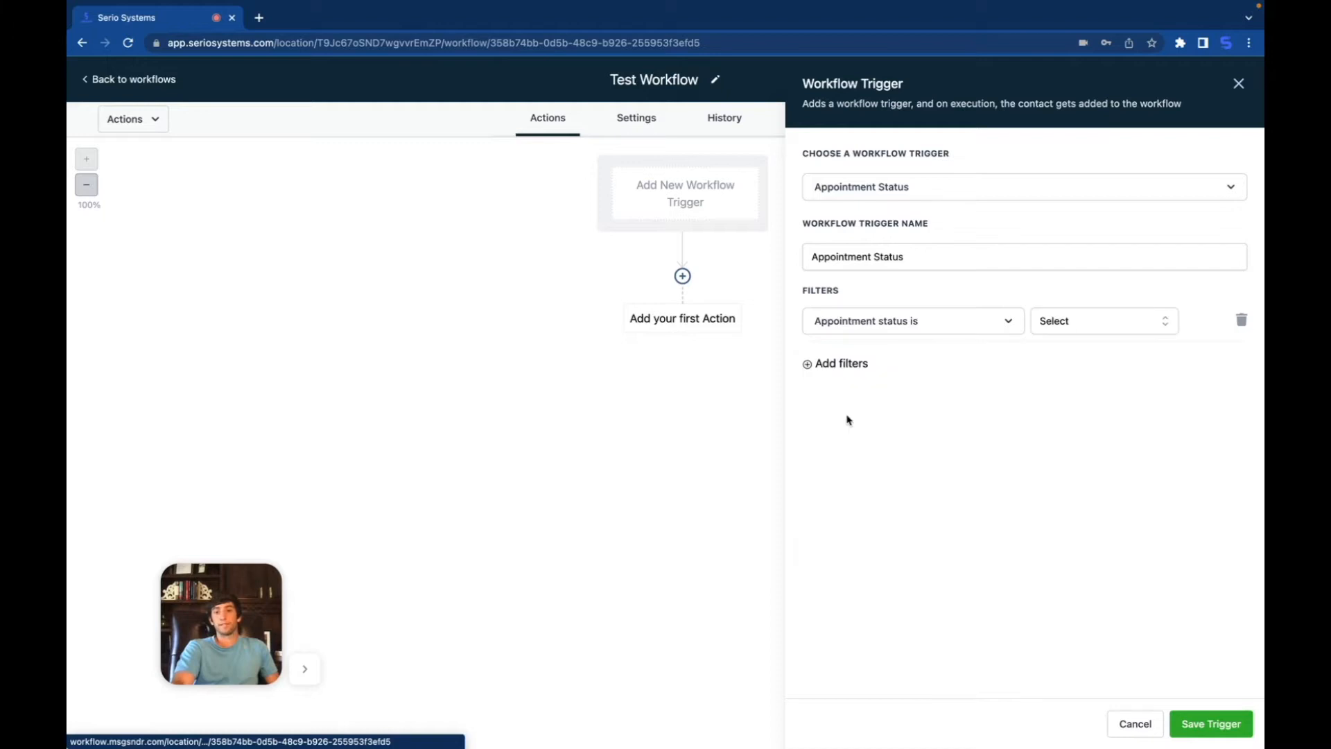
{"action": "left_click", "coordinate": [1059, 316]}
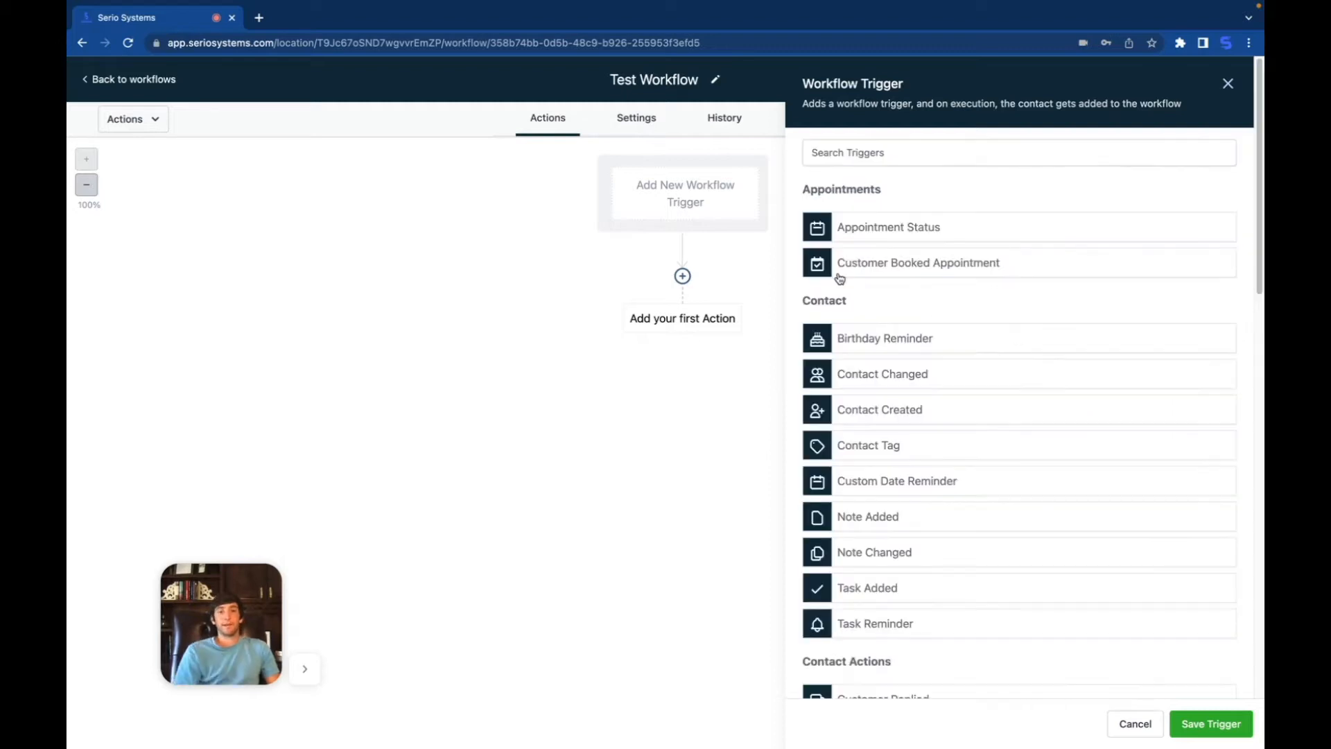
Step: Try a Customer Booked Appointment trigger filtered by In calendar to "{{location.name}} Appointment Calendar", and close it without saving
{"action": "left_click", "coordinate": [868, 275]}
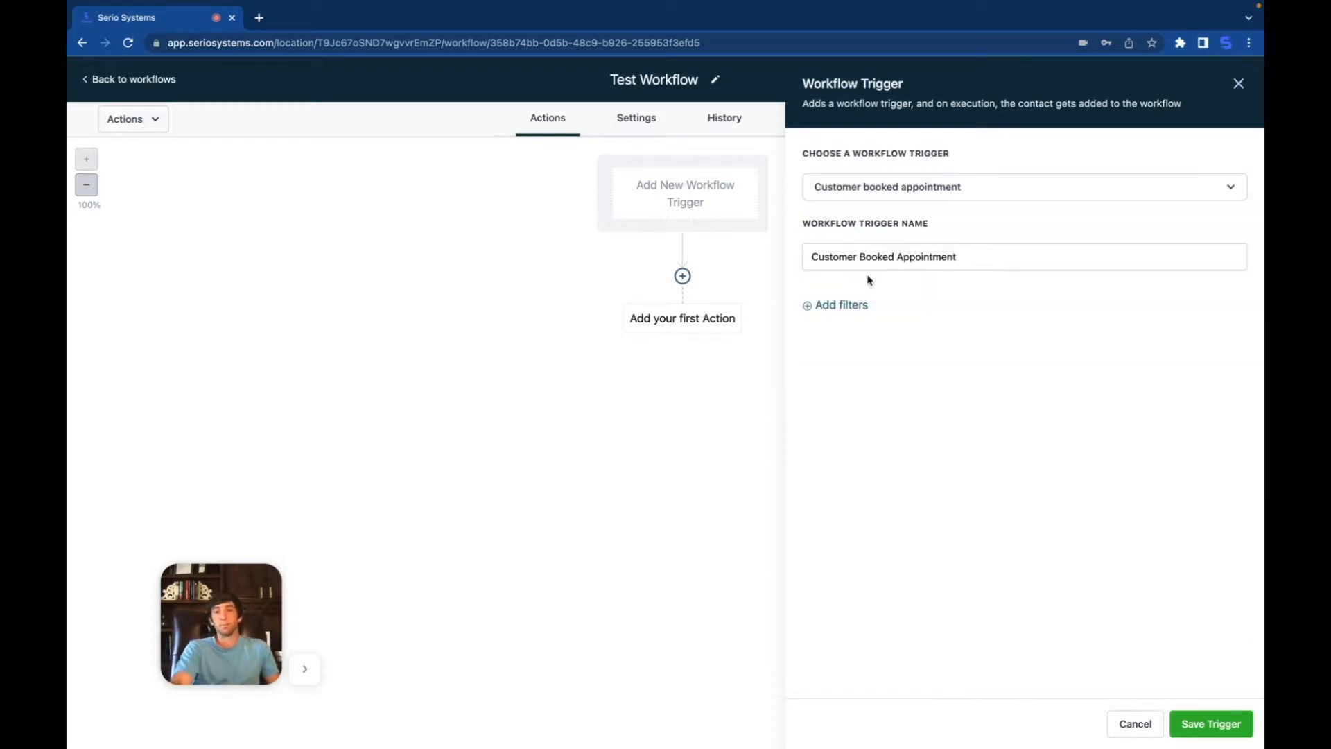
{"action": "left_click", "coordinate": [830, 306]}
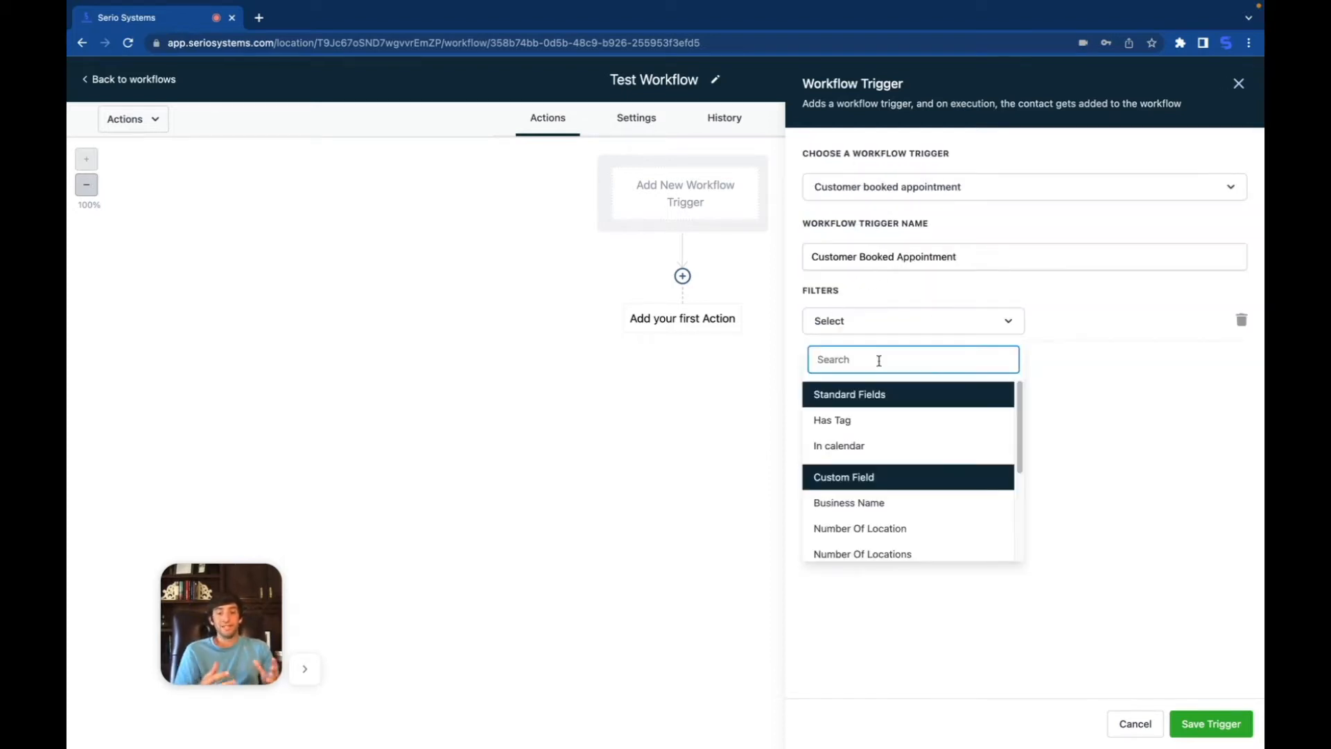
{"action": "left_click", "coordinate": [858, 450]}
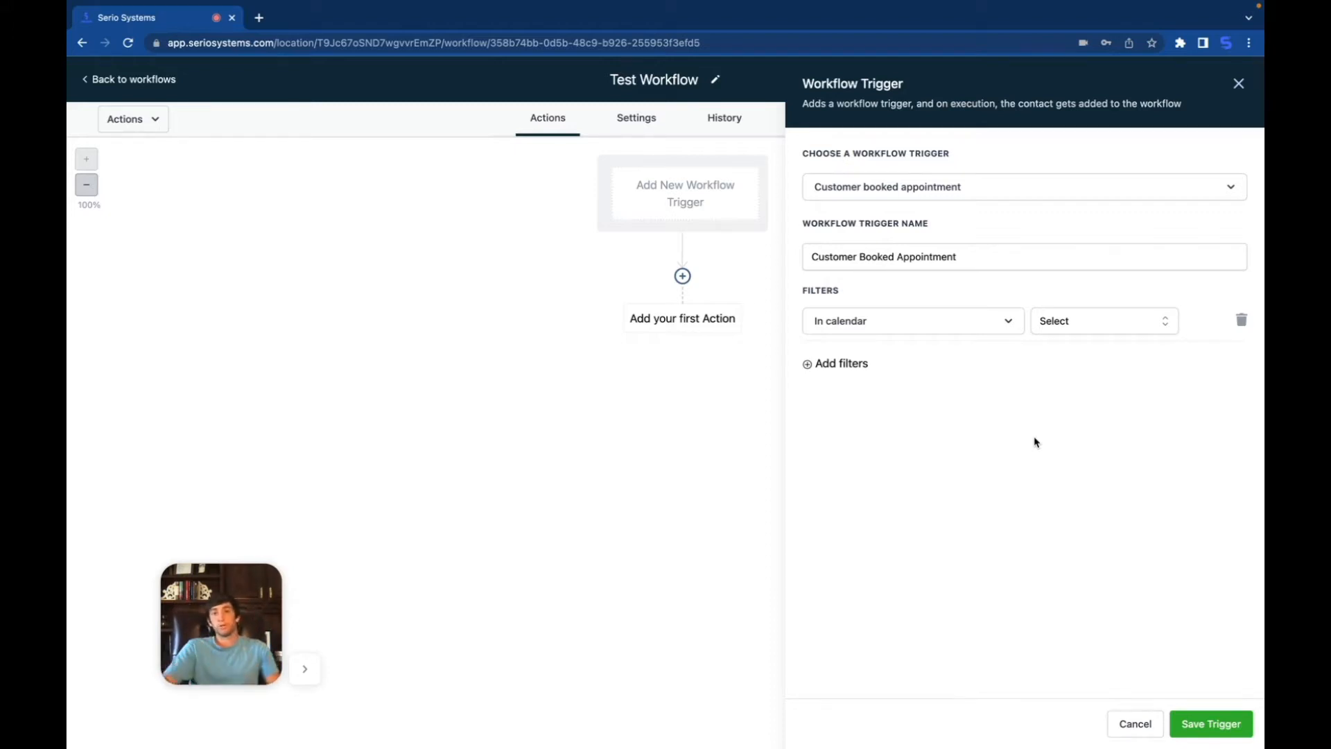
{"action": "left_click", "coordinate": [1080, 320]}
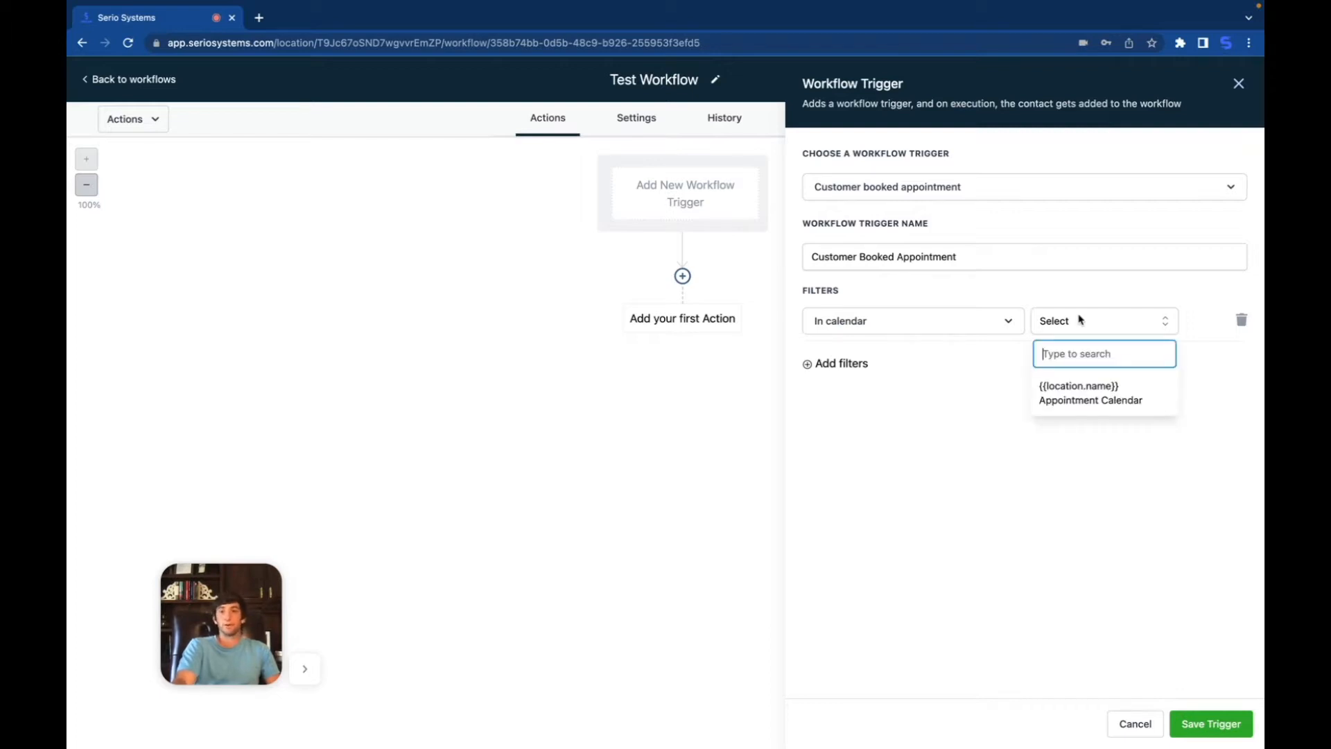
{"action": "left_click", "coordinate": [1101, 394]}
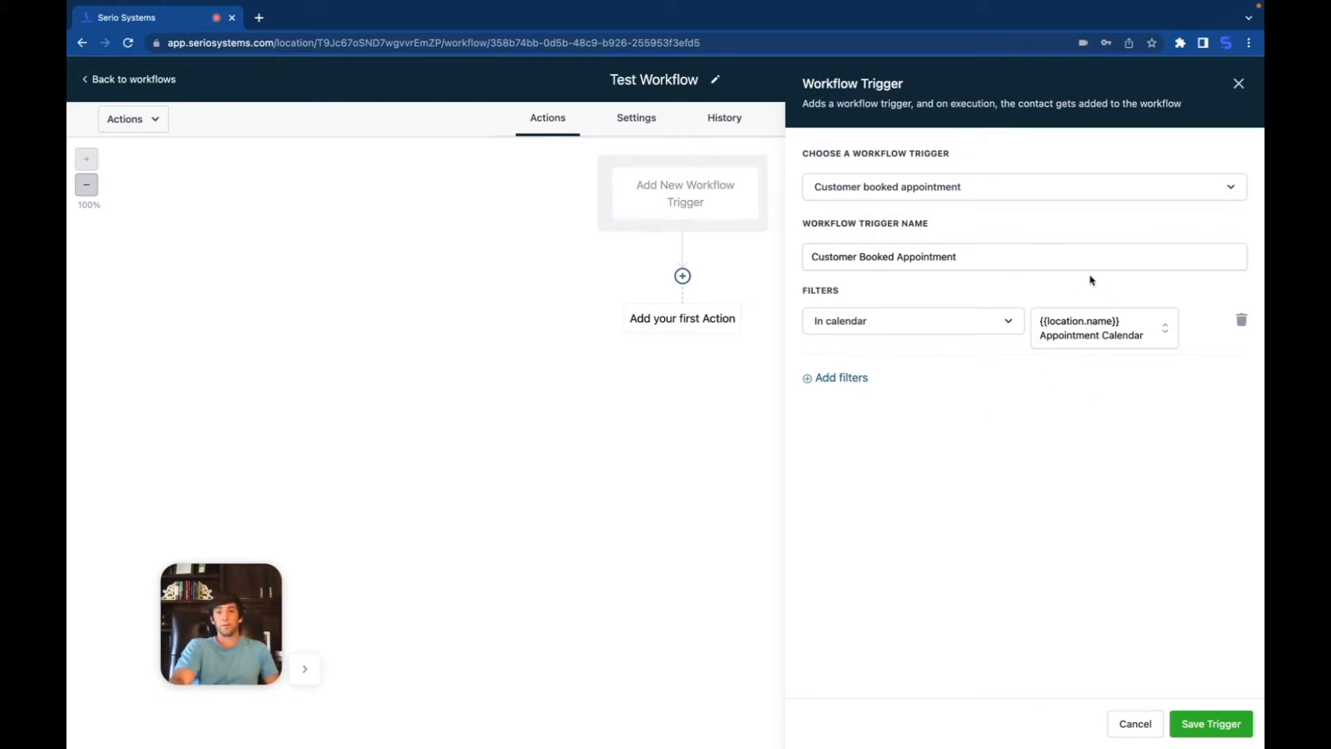
{"action": "left_click", "coordinate": [1239, 84]}
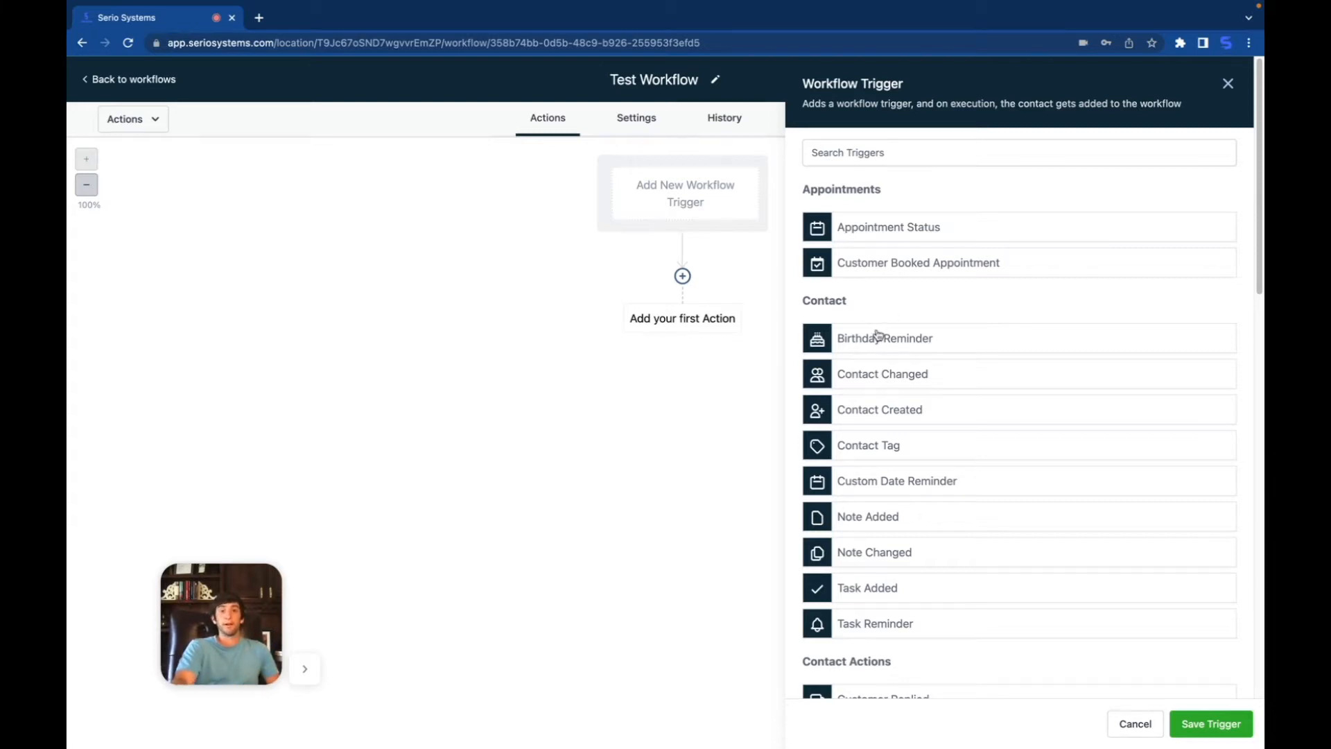
Step: Choose the Contact Changed trigger, add an empty filter and examine the standard and custom fields it offers
{"action": "scroll", "coordinate": [902, 378], "scroll_direction": "down", "scroll_amount": 1}
{"action": "scroll", "coordinate": [901, 378], "scroll_direction": "down", "scroll_amount": 1}
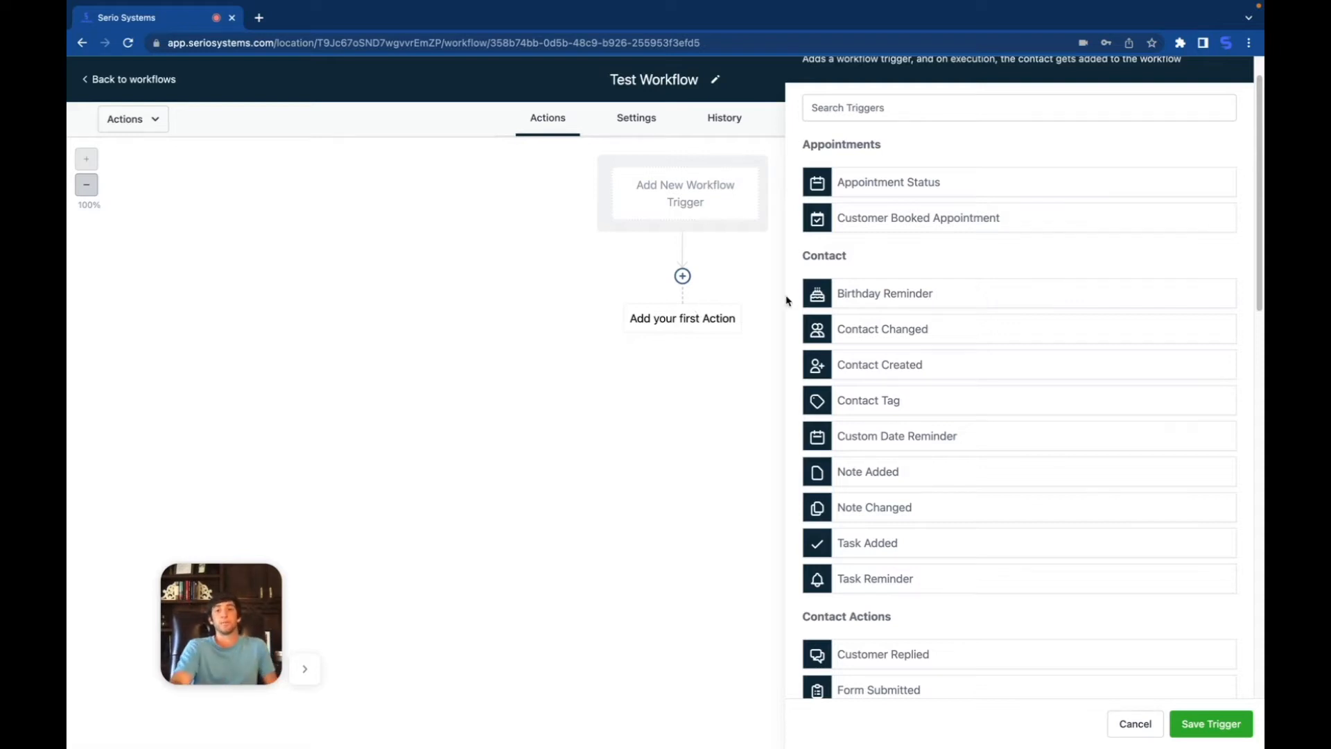
{"action": "scroll", "coordinate": [853, 341], "scroll_direction": "up", "scroll_amount": 1}
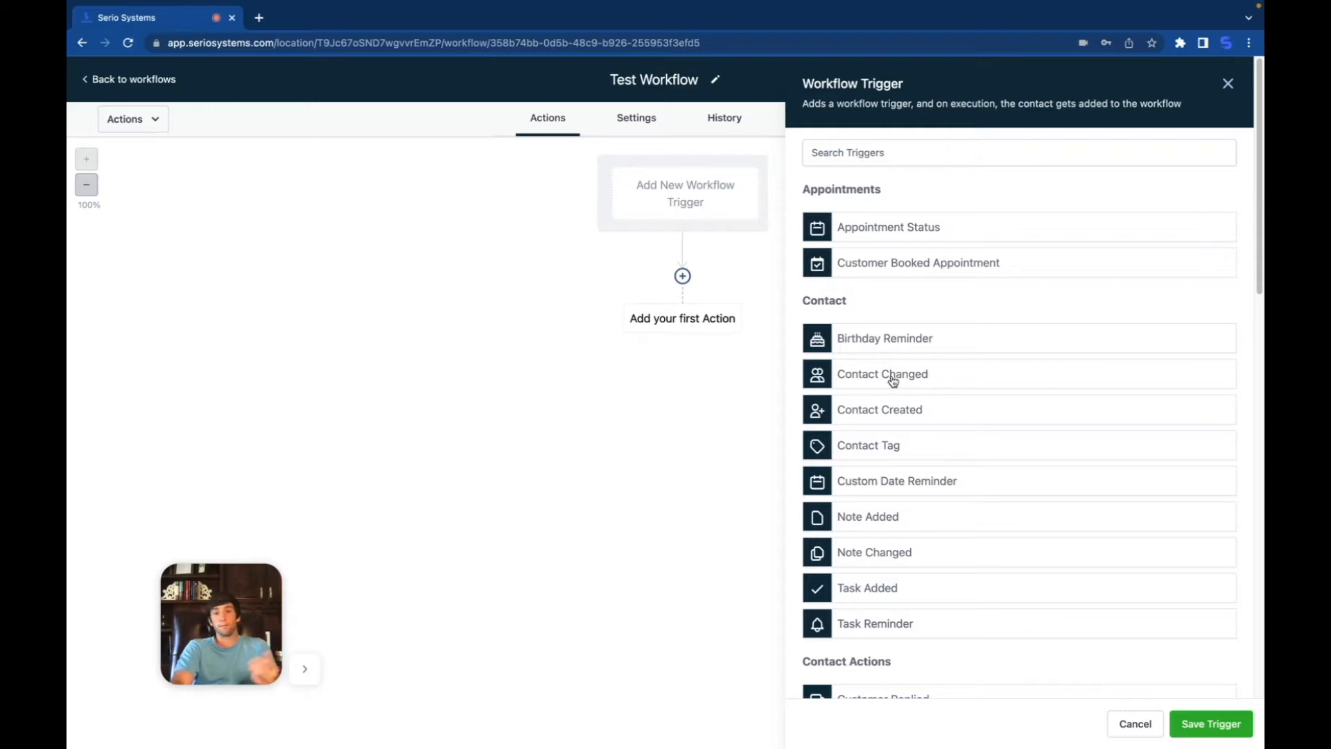
{"action": "left_click", "coordinate": [892, 380]}
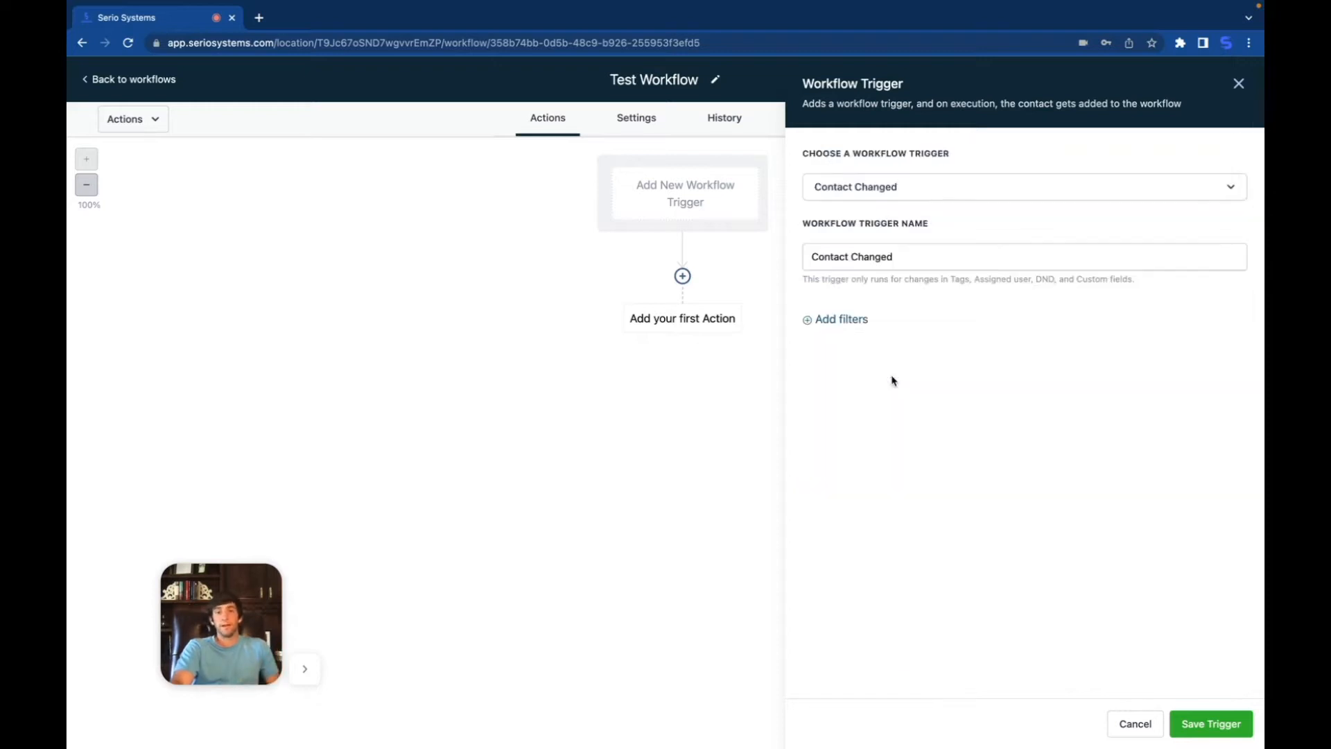
{"action": "left_click", "coordinate": [841, 320]}
{"action": "left_click", "coordinate": [850, 339]}
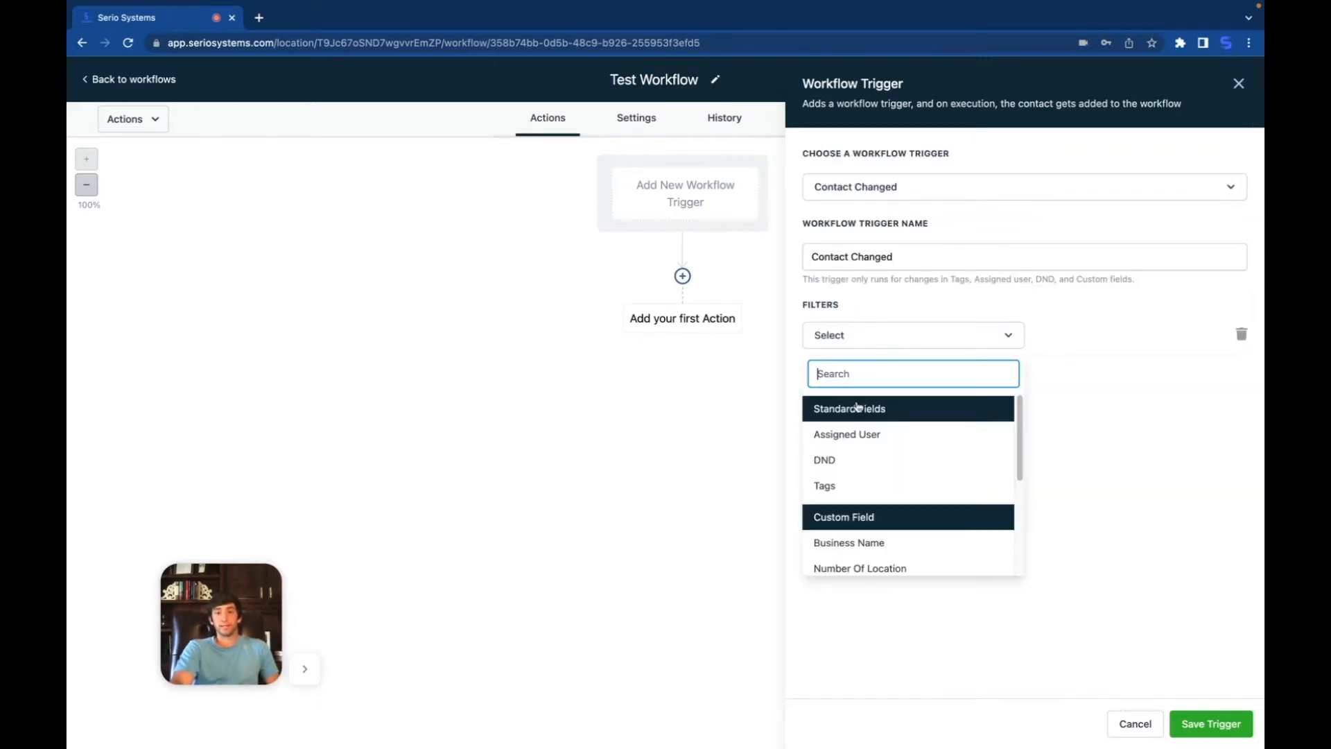
{"action": "scroll", "coordinate": [851, 522], "scroll_direction": "down", "scroll_amount": 1}
{"action": "scroll", "coordinate": [850, 522], "scroll_direction": "down", "scroll_amount": 1}
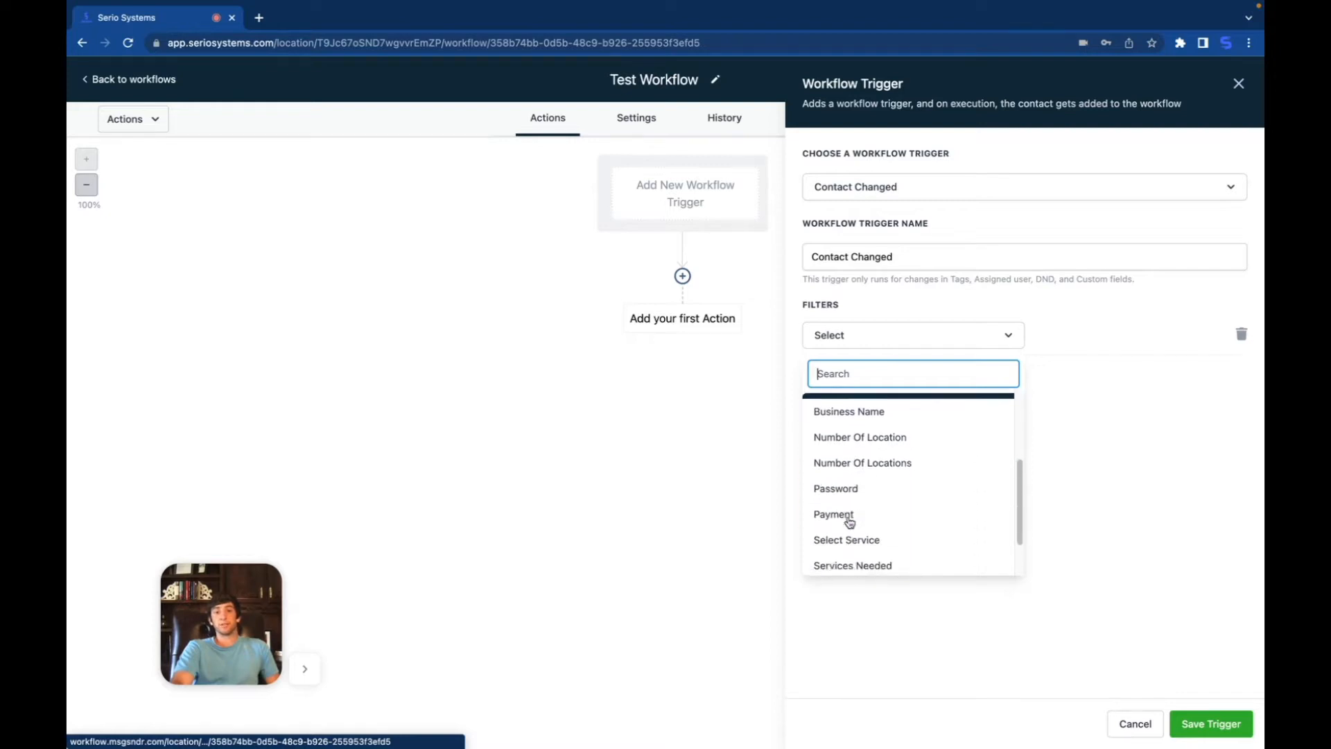
{"action": "scroll", "coordinate": [847, 513], "scroll_direction": "up", "scroll_amount": 3}
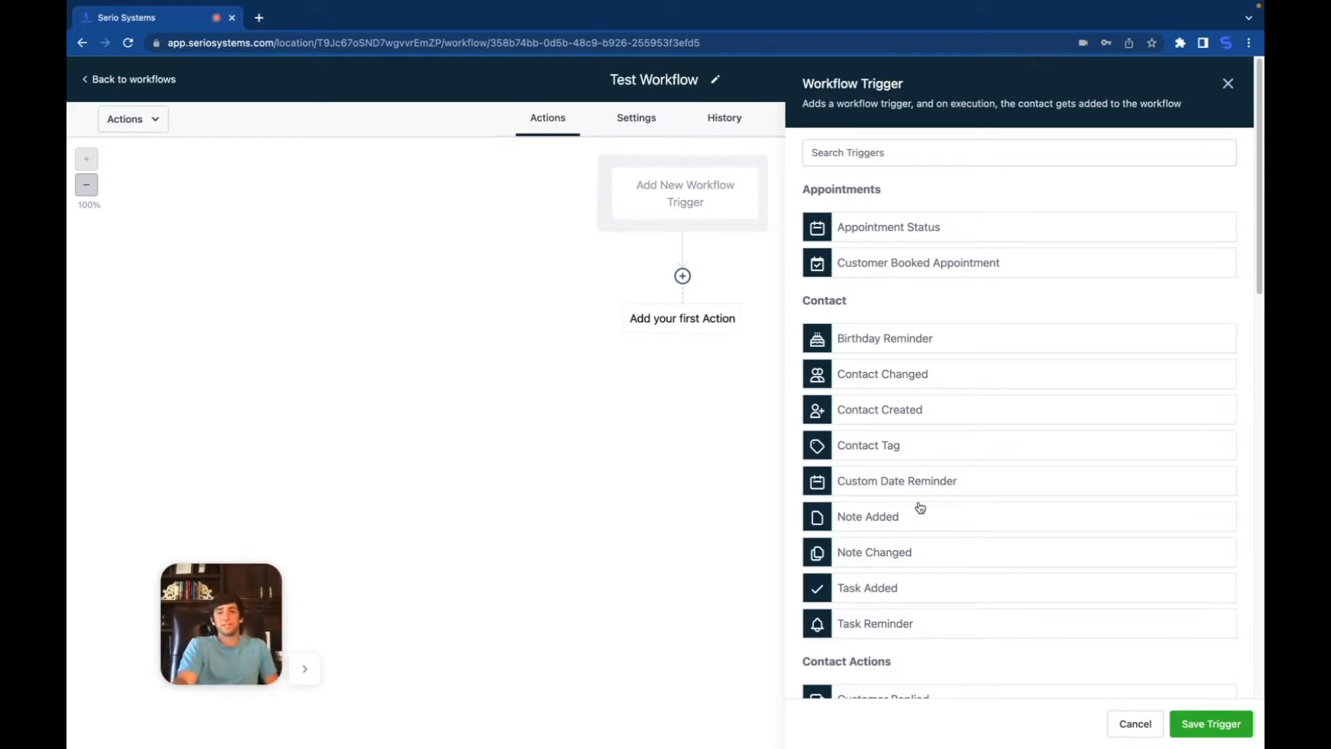
Step: Try a Customer Replied trigger with a Reply channel filter, examine the channels it offers, and leave it without saving
{"action": "scroll", "coordinate": [929, 496], "scroll_direction": "down", "scroll_amount": 1}
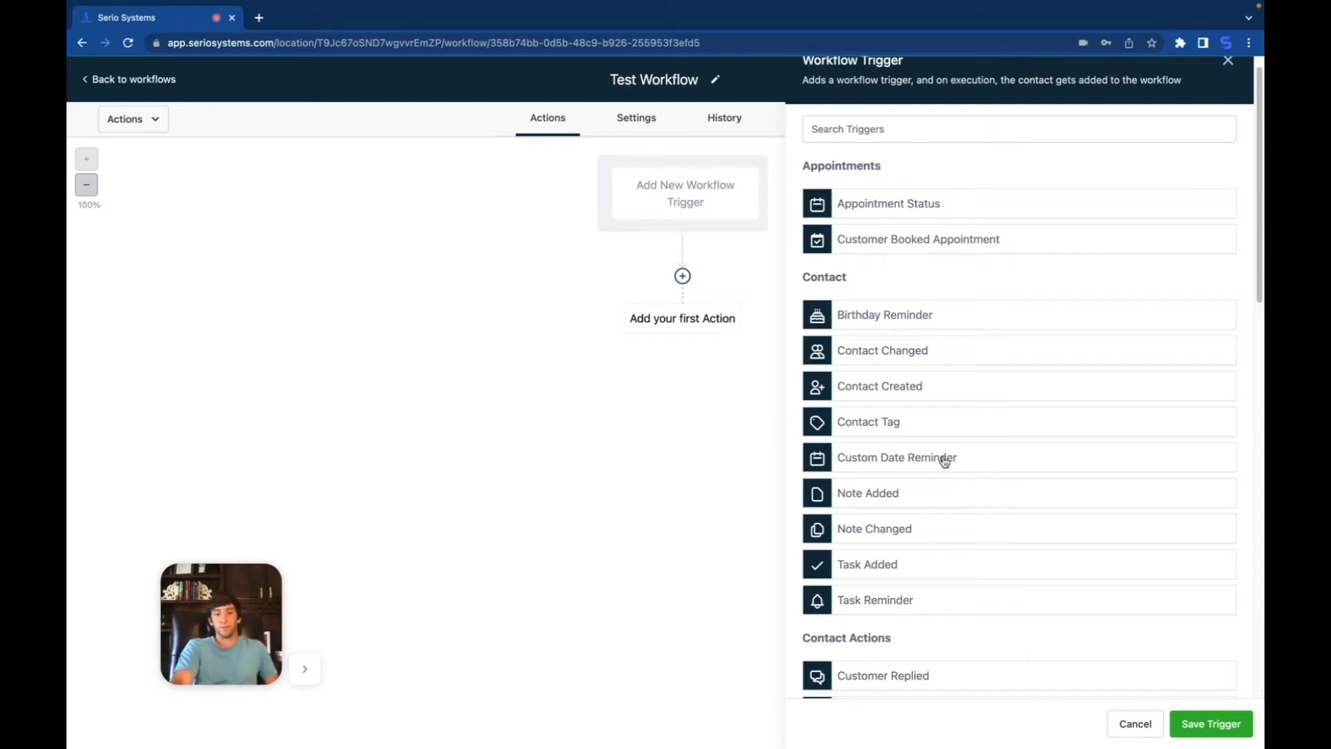
{"action": "scroll", "coordinate": [896, 479], "scroll_direction": "down", "scroll_amount": 2}
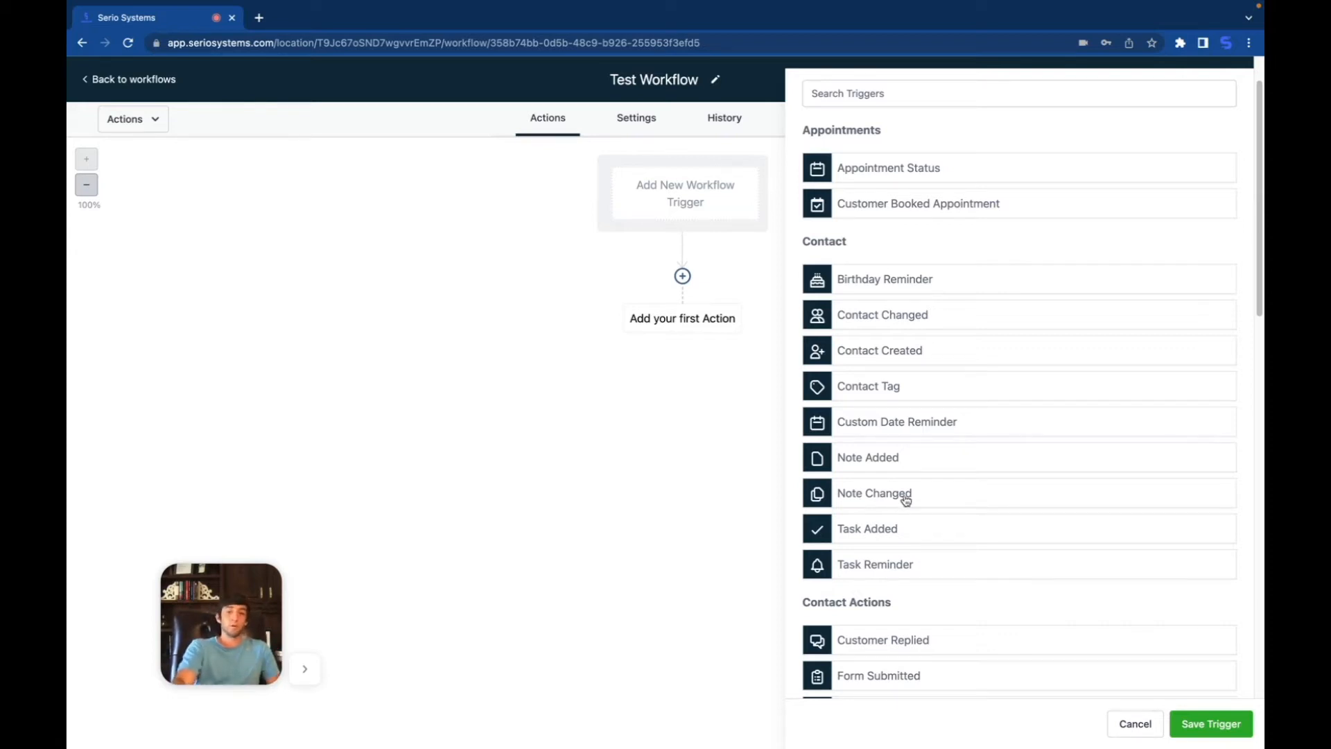
{"action": "scroll", "coordinate": [901, 481], "scroll_direction": "down", "scroll_amount": 2}
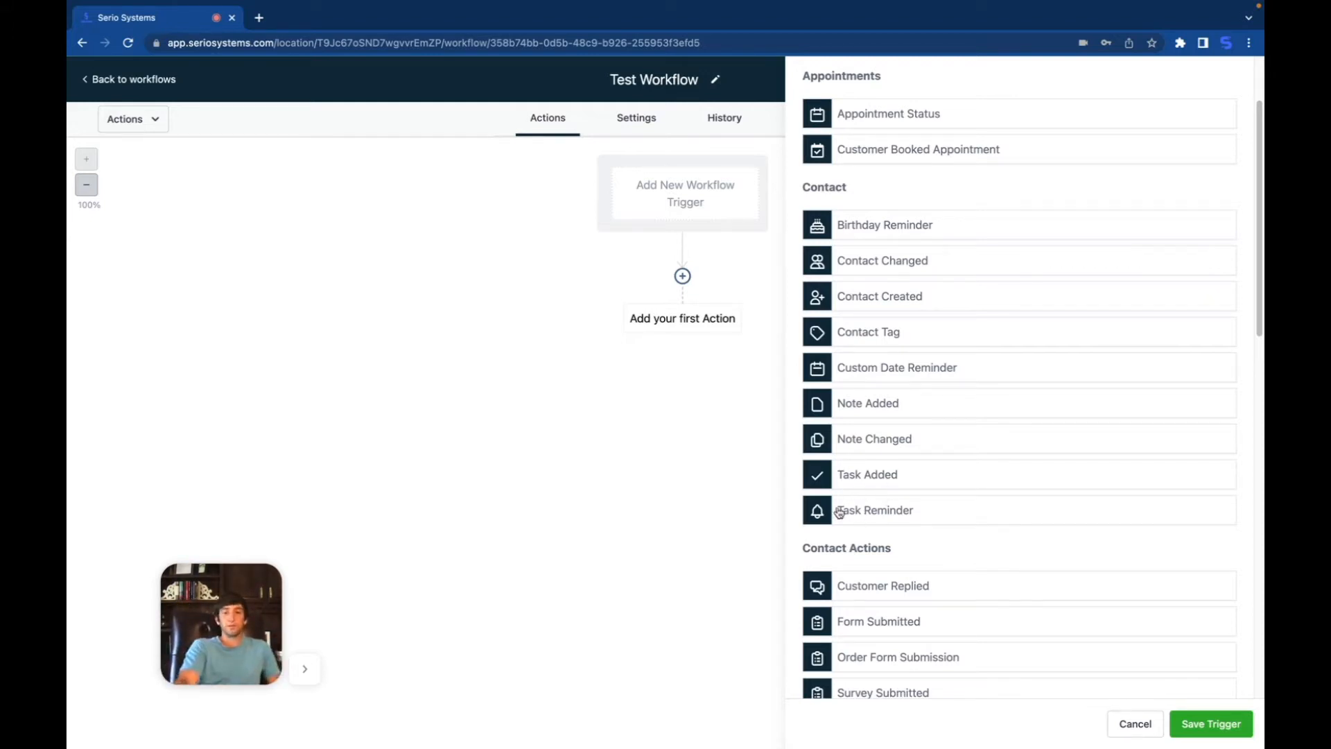
{"action": "scroll", "coordinate": [923, 511], "scroll_direction": "down", "scroll_amount": 1}
{"action": "scroll", "coordinate": [873, 507], "scroll_direction": "down", "scroll_amount": 3}
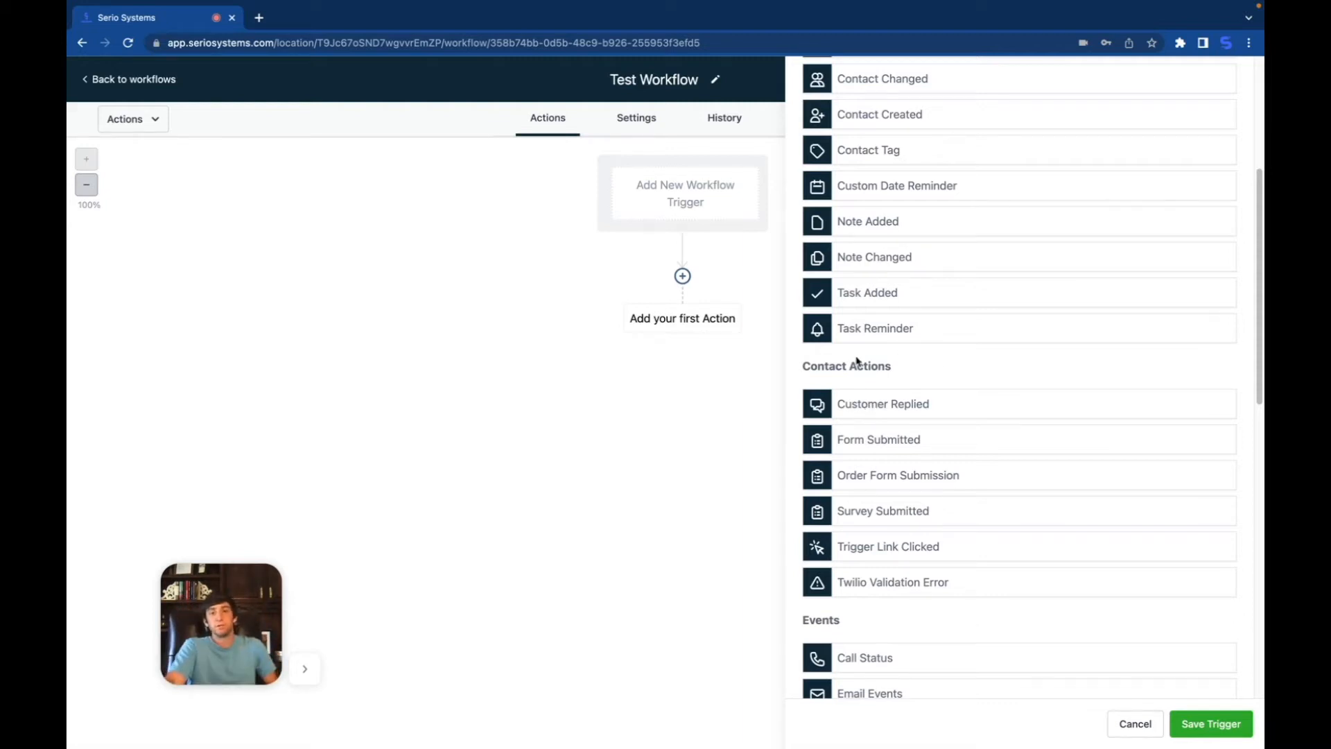
{"action": "left_click", "coordinate": [882, 404]}
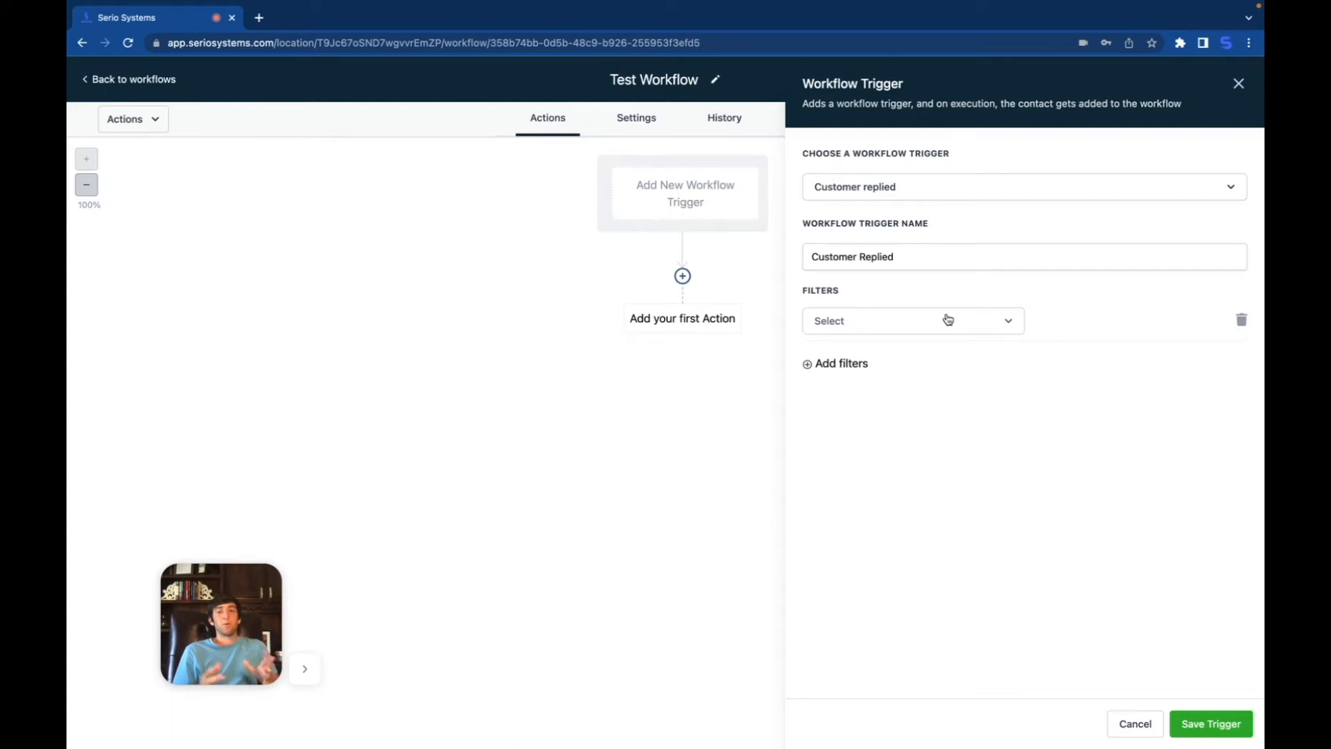
{"action": "left_click", "coordinate": [894, 326]}
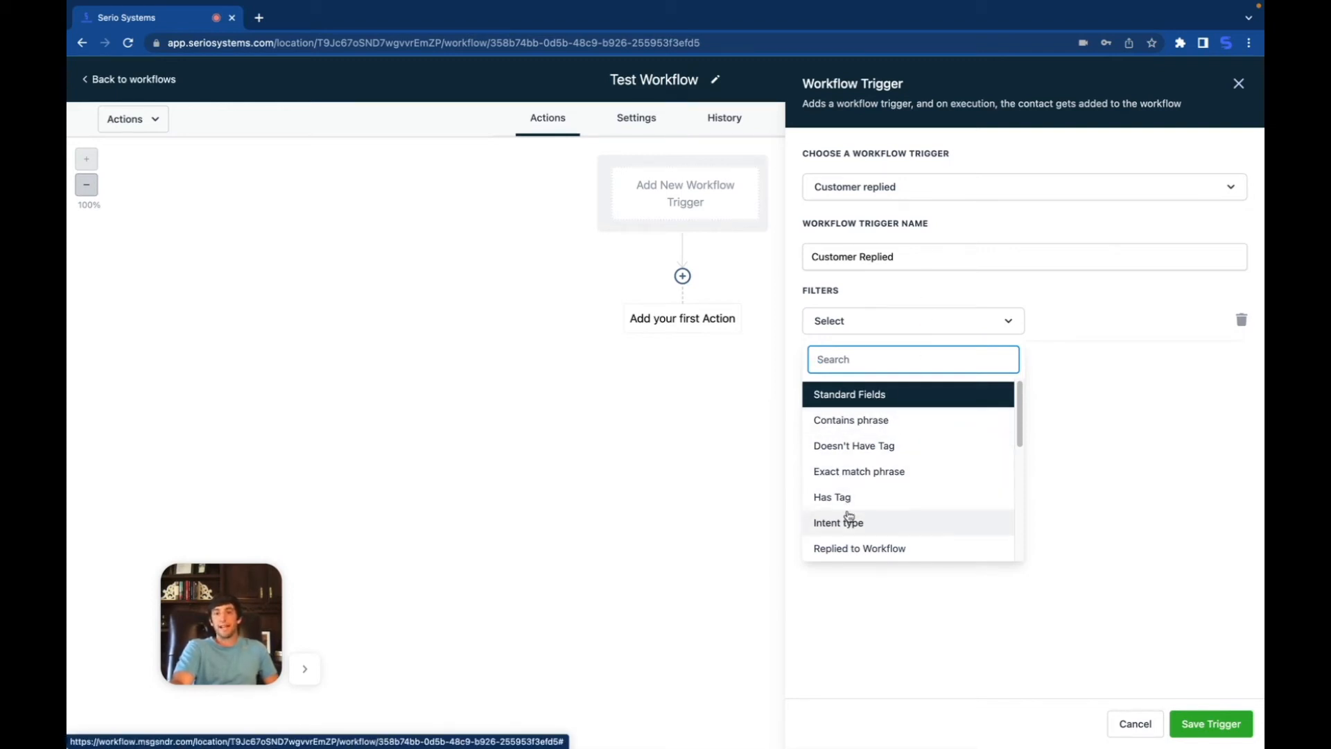
{"action": "scroll", "coordinate": [850, 520], "scroll_direction": "down", "scroll_amount": 2}
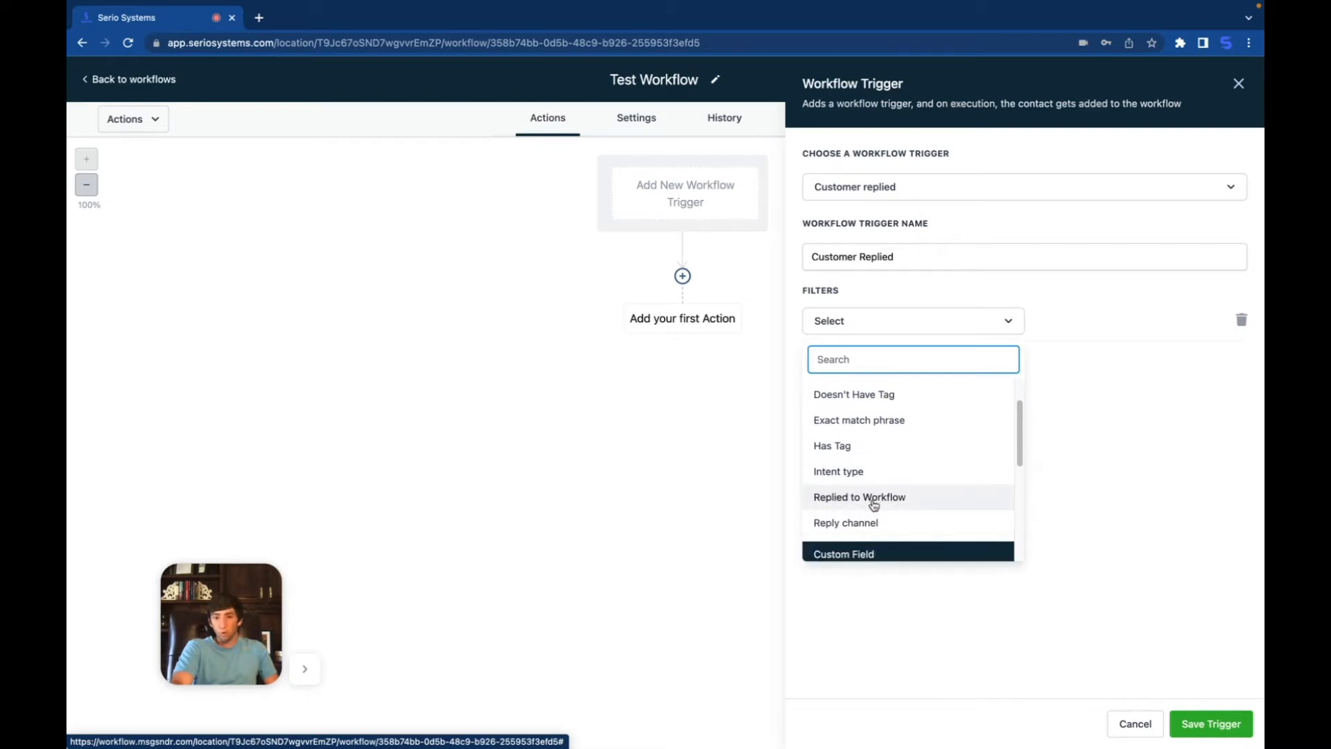
{"action": "scroll", "coordinate": [869, 504], "scroll_direction": "down", "scroll_amount": 2}
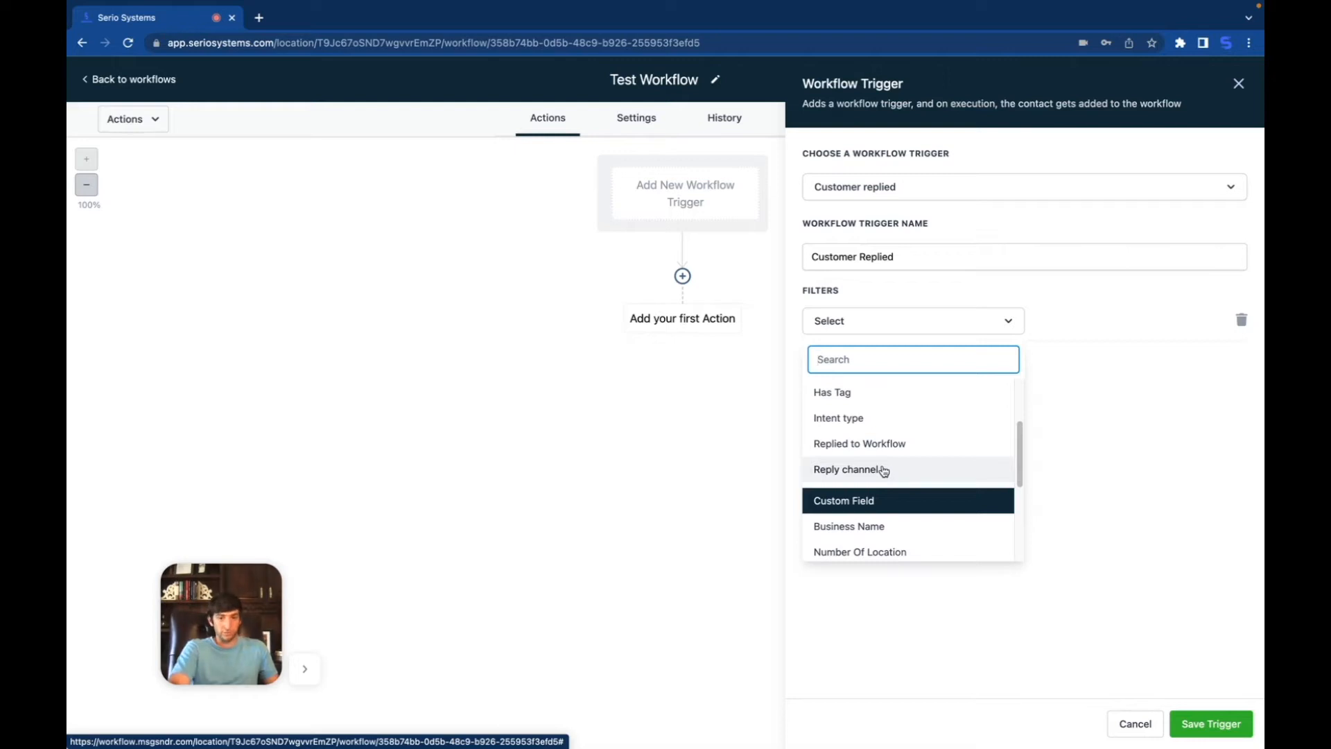
{"action": "left_click", "coordinate": [883, 471]}
{"action": "left_click", "coordinate": [1082, 324]}
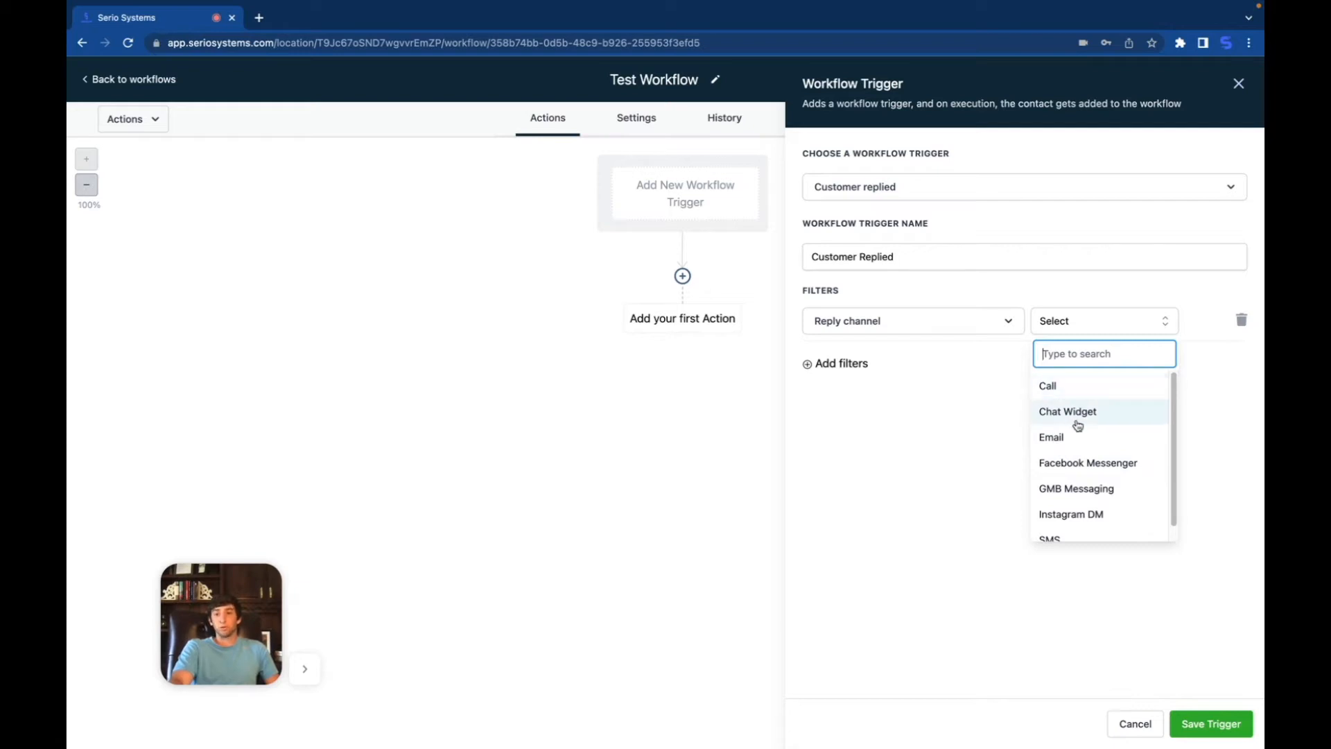
{"action": "scroll", "coordinate": [1077, 468], "scroll_direction": "down", "scroll_amount": 1}
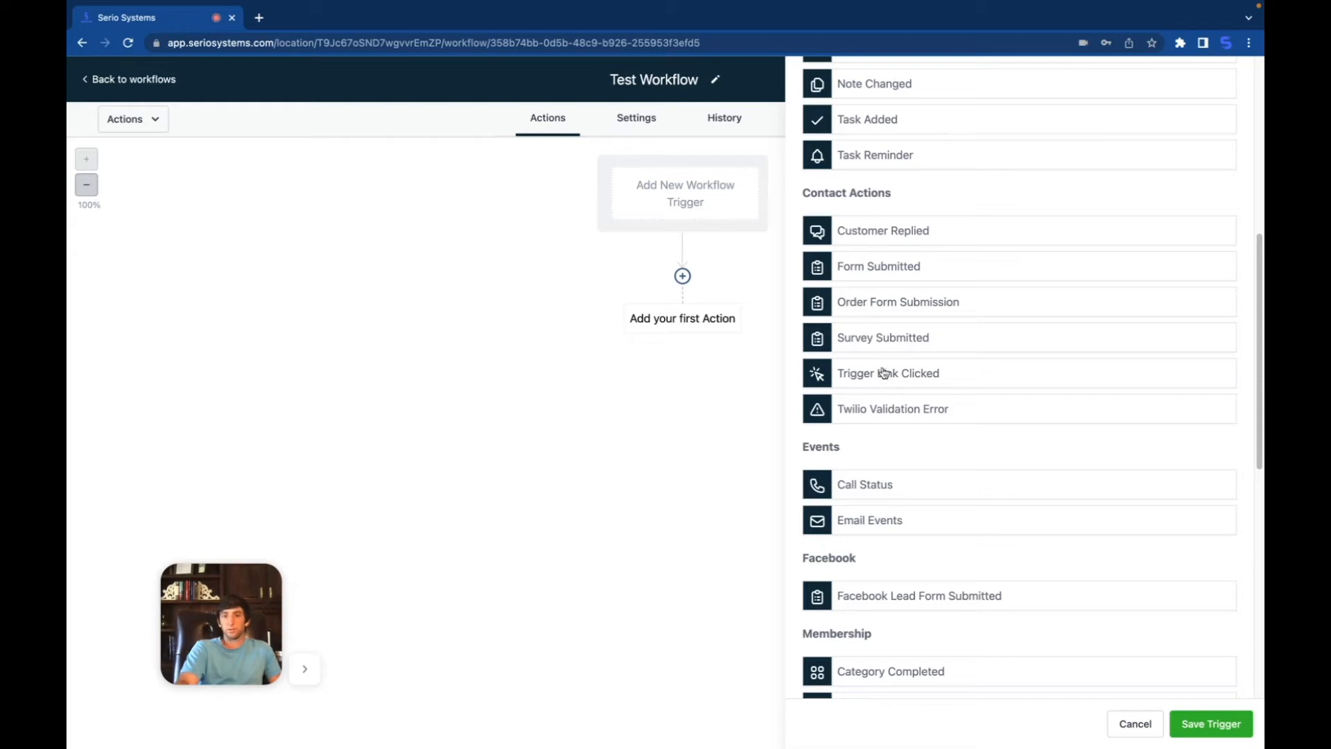
Step: Choose the Call Status trigger, examine its standard and custom filter fields, and close it without saving
{"action": "scroll", "coordinate": [860, 410], "scroll_direction": "up", "scroll_amount": 1}
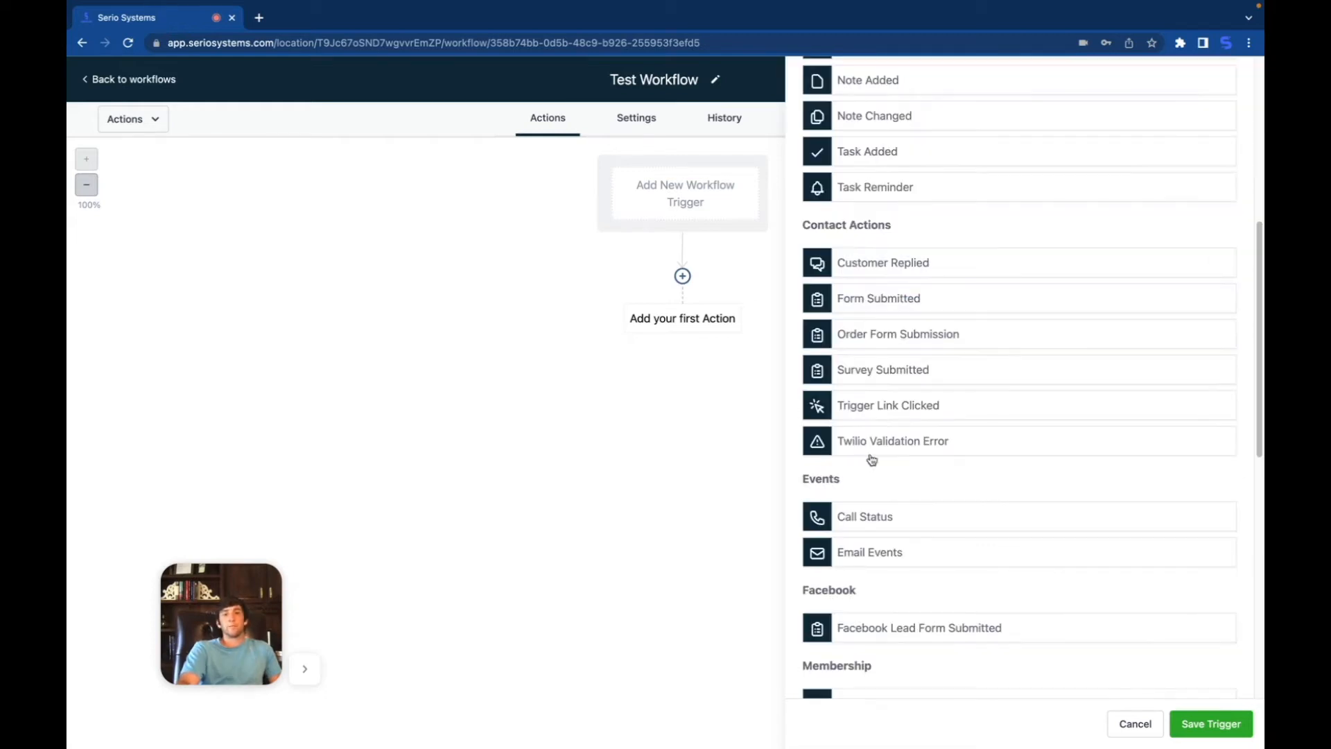
{"action": "scroll", "coordinate": [922, 447], "scroll_direction": "down", "scroll_amount": 1}
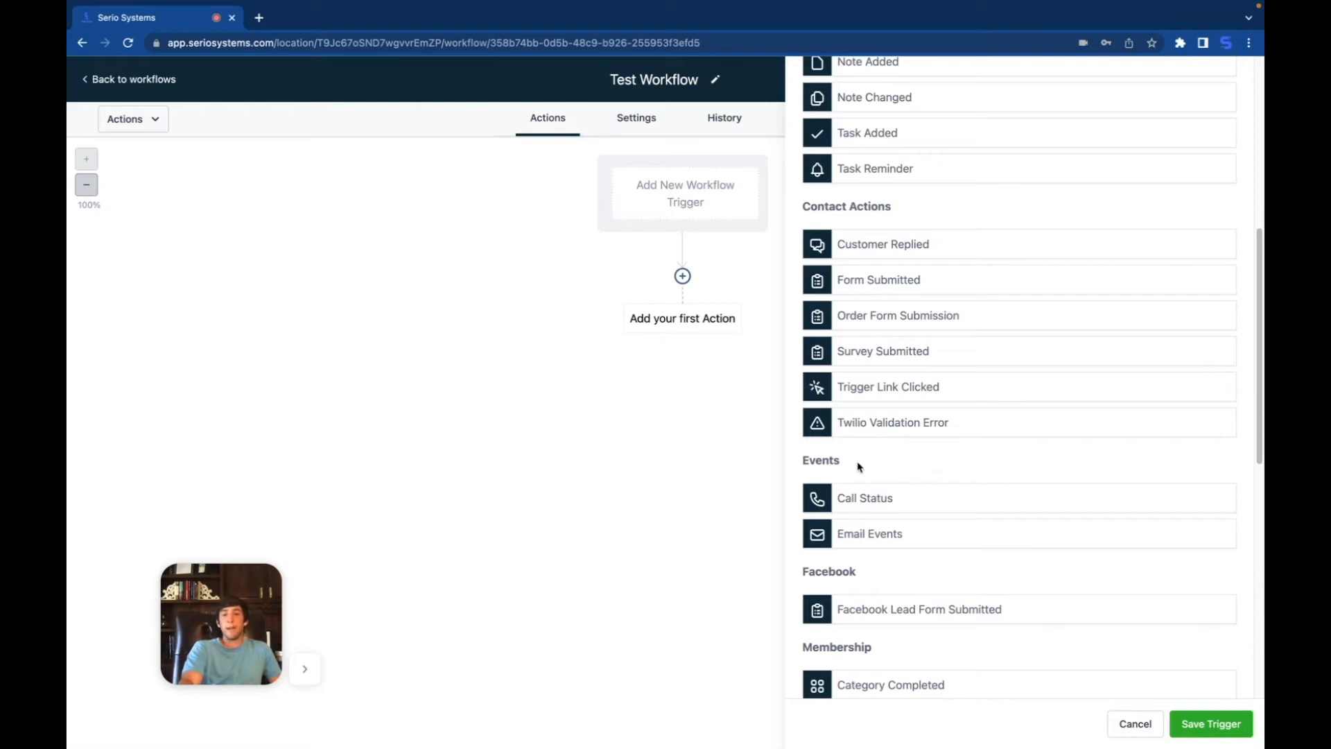
{"action": "scroll", "coordinate": [907, 481], "scroll_direction": "down", "scroll_amount": 1}
{"action": "scroll", "coordinate": [845, 423], "scroll_direction": "down", "scroll_amount": 4}
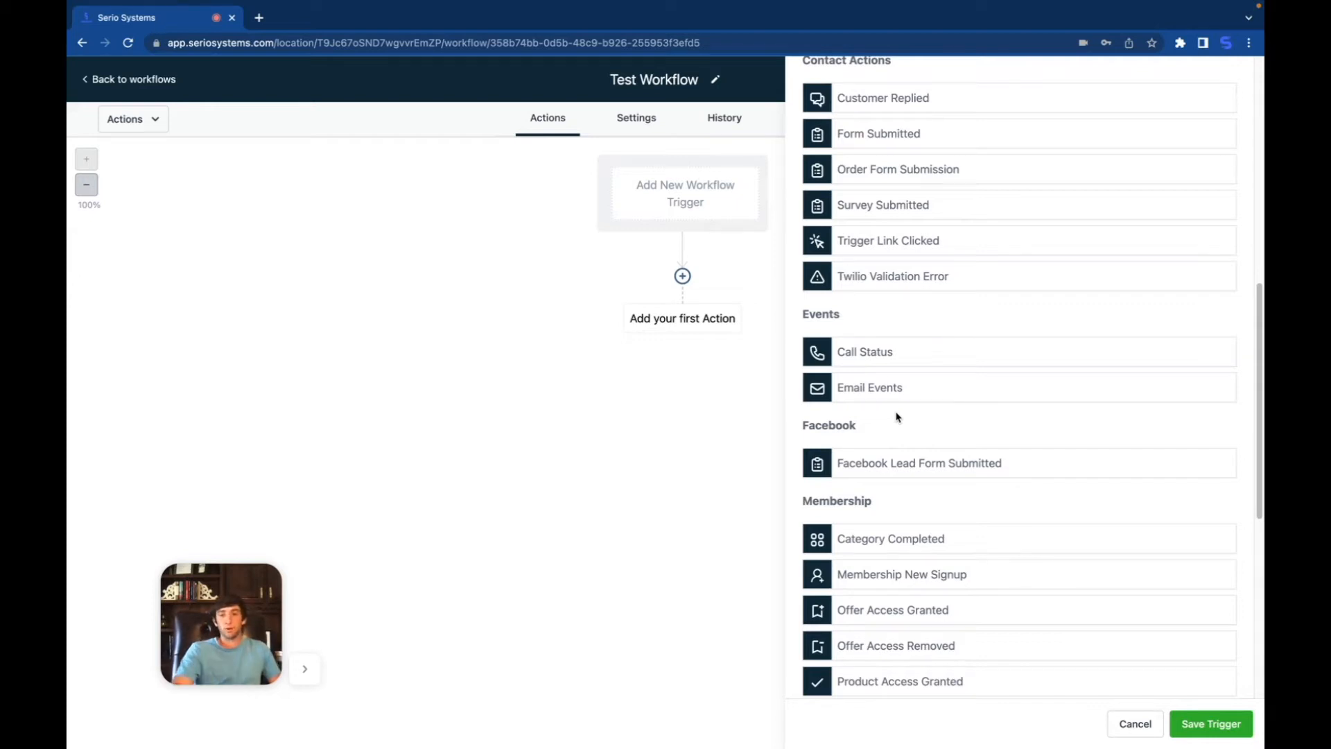
{"action": "left_click", "coordinate": [875, 352]}
{"action": "left_click", "coordinate": [832, 304]}
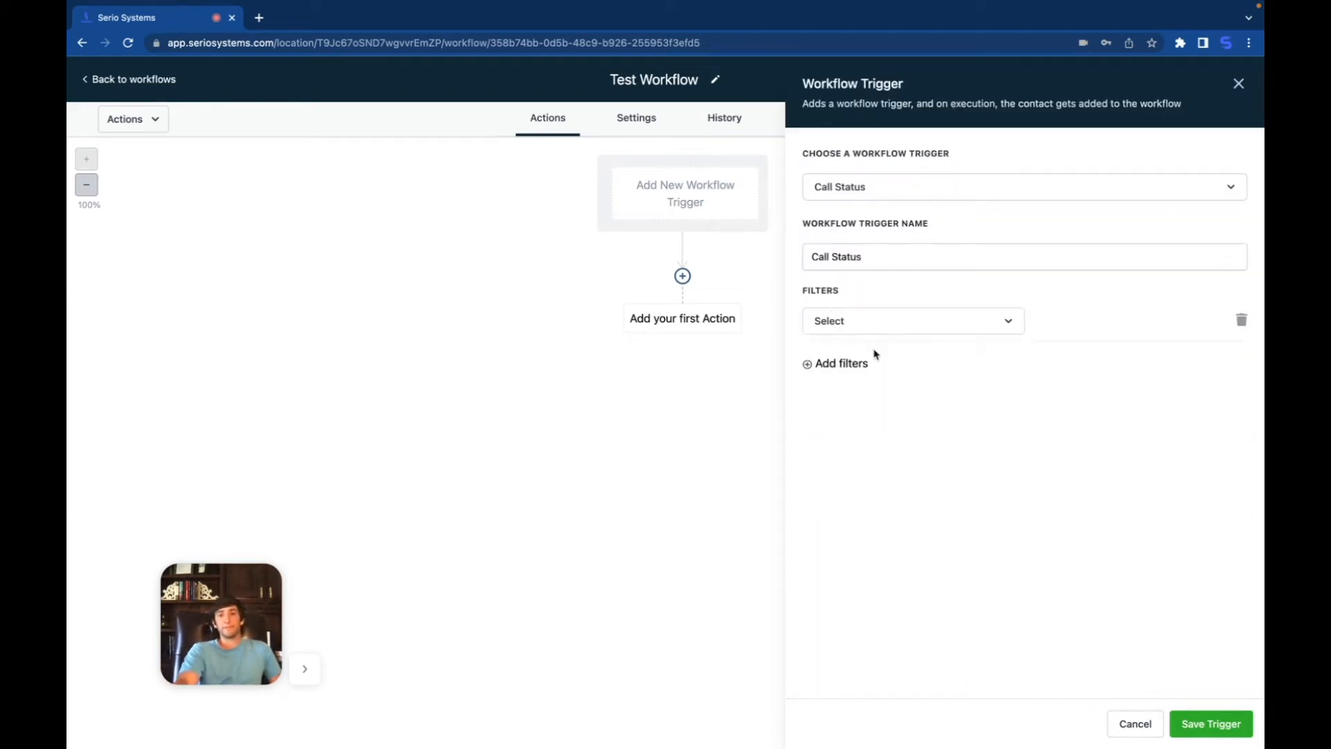
{"action": "left_click", "coordinate": [864, 325]}
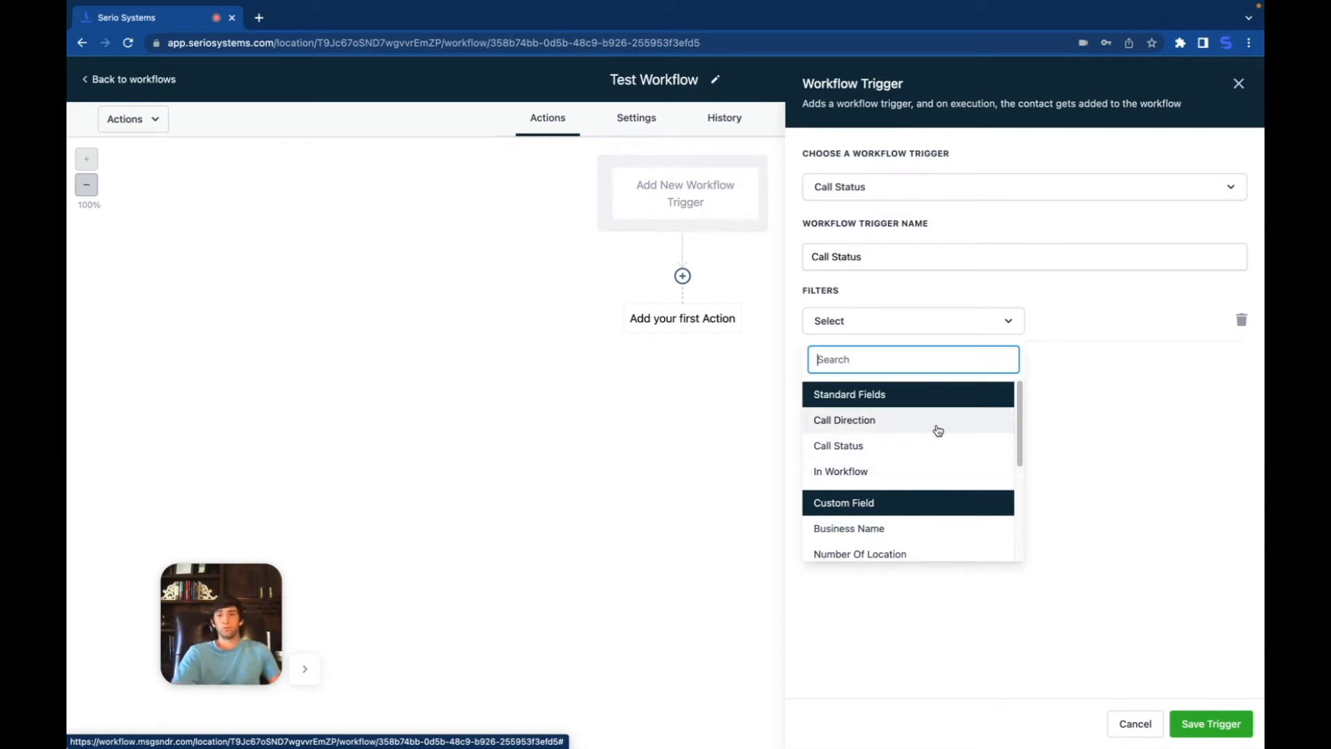
{"action": "left_click", "coordinate": [1240, 84]}
Step: Choose the Email Events trigger and examine the fields its filter offers, leaving the trigger unsaved
{"action": "left_click", "coordinate": [874, 505]}
{"action": "left_click", "coordinate": [829, 303]}
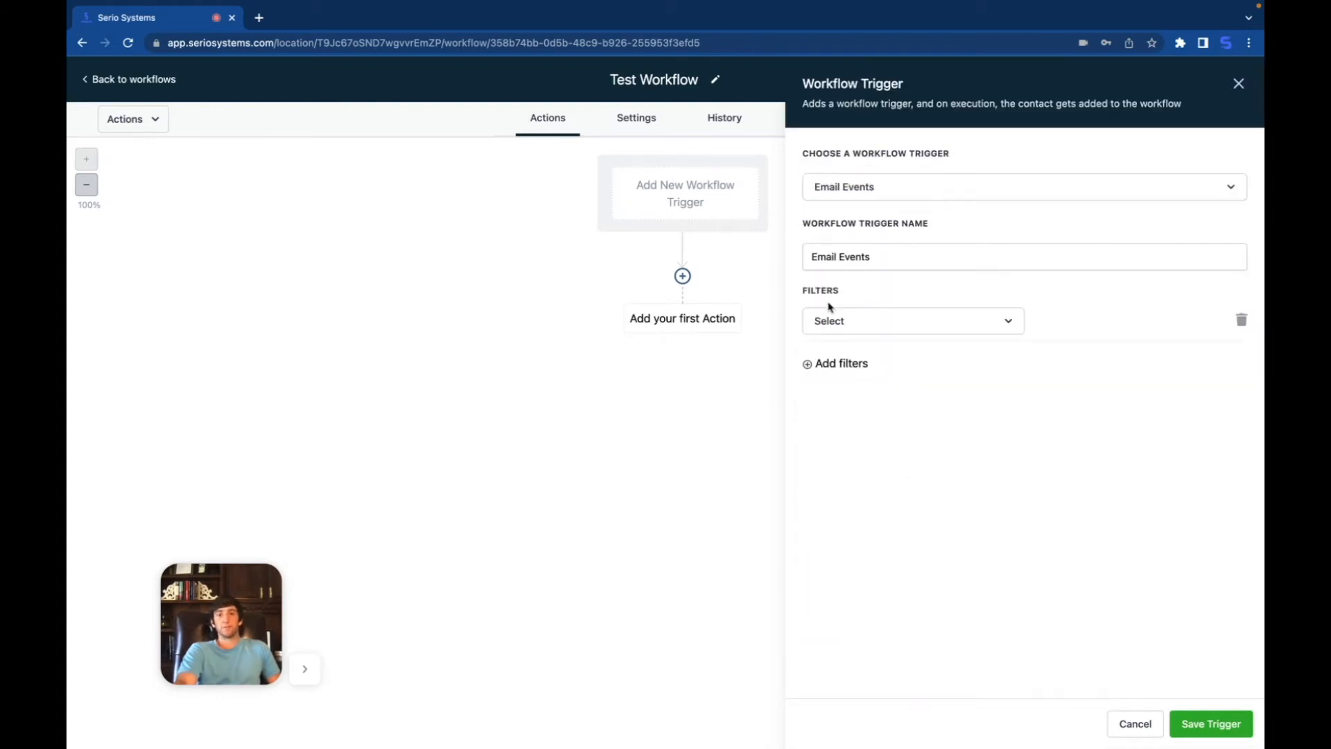
{"action": "left_click", "coordinate": [854, 330]}
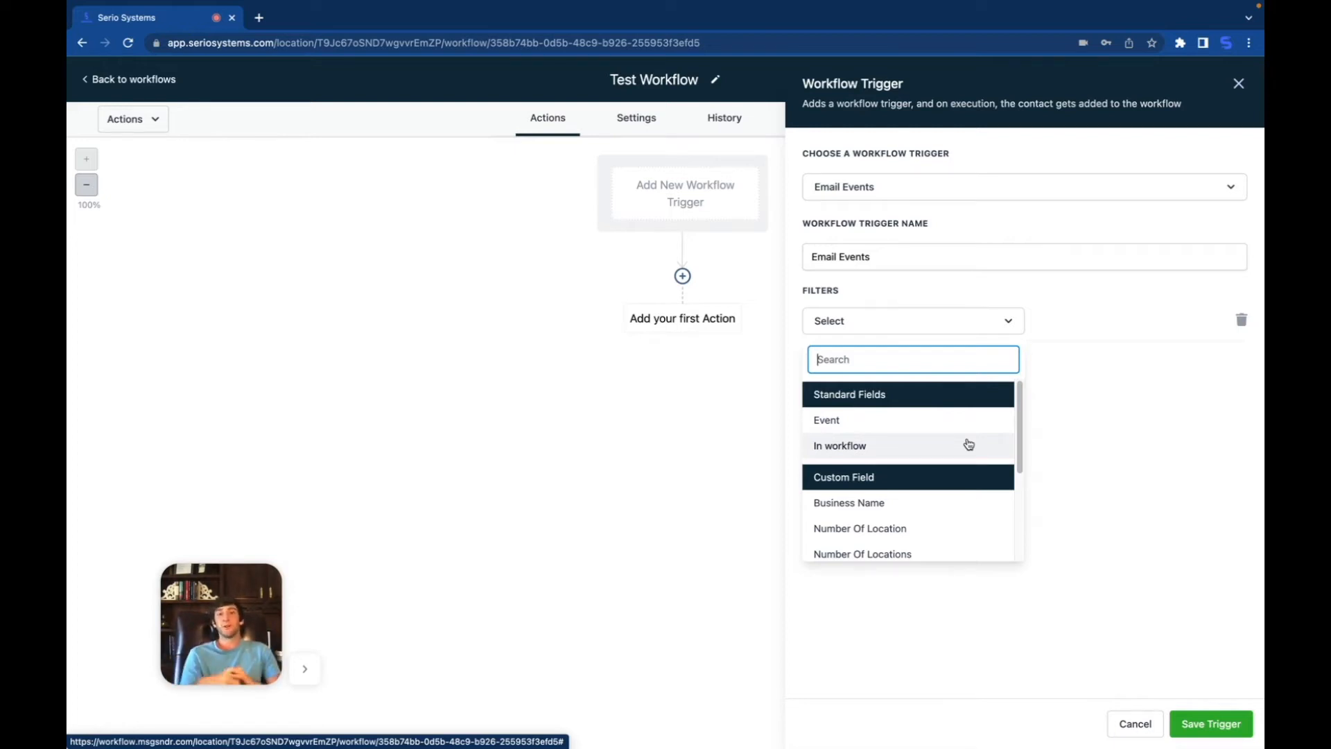
{"action": "scroll", "coordinate": [997, 474], "scroll_direction": "down", "scroll_amount": 1}
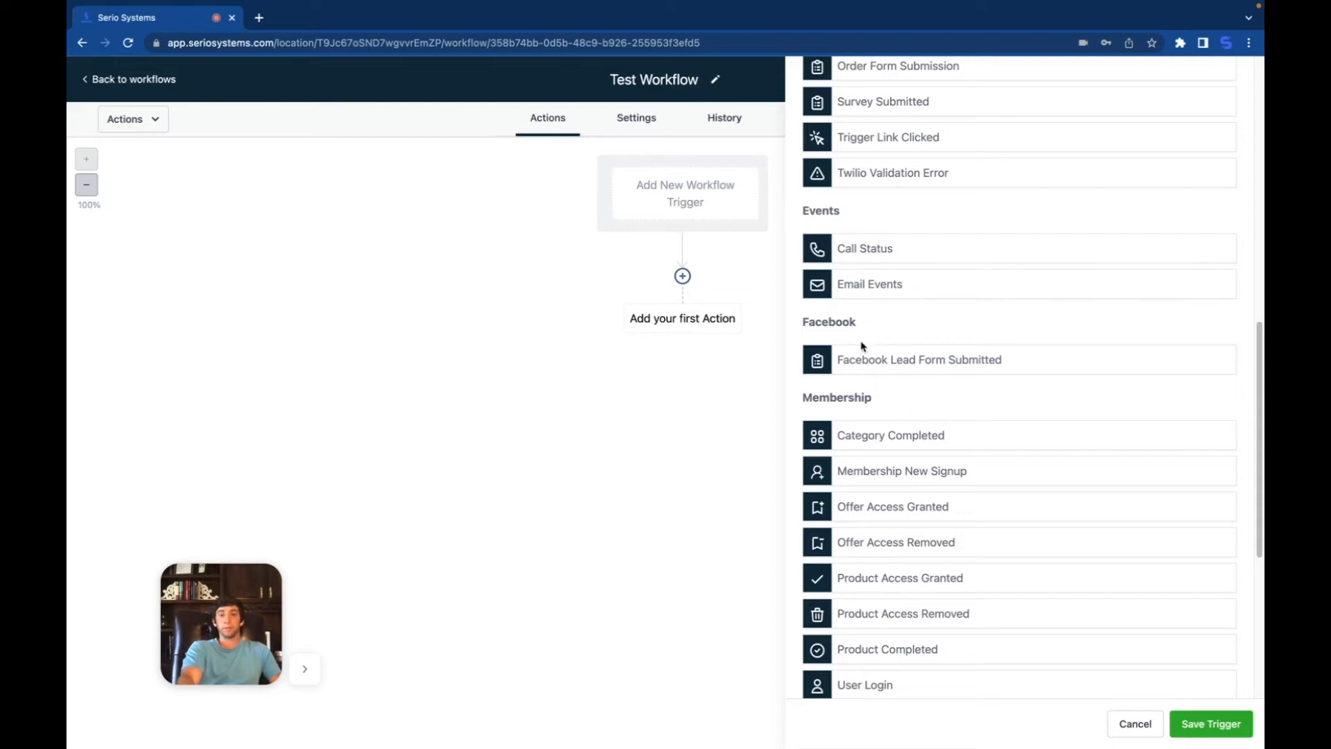
Step: Try an Invoice trigger with Invoice Status set to Paid, discard it, and review the Shopify triggers
{"action": "scroll", "coordinate": [941, 362], "scroll_direction": "down", "scroll_amount": 1}
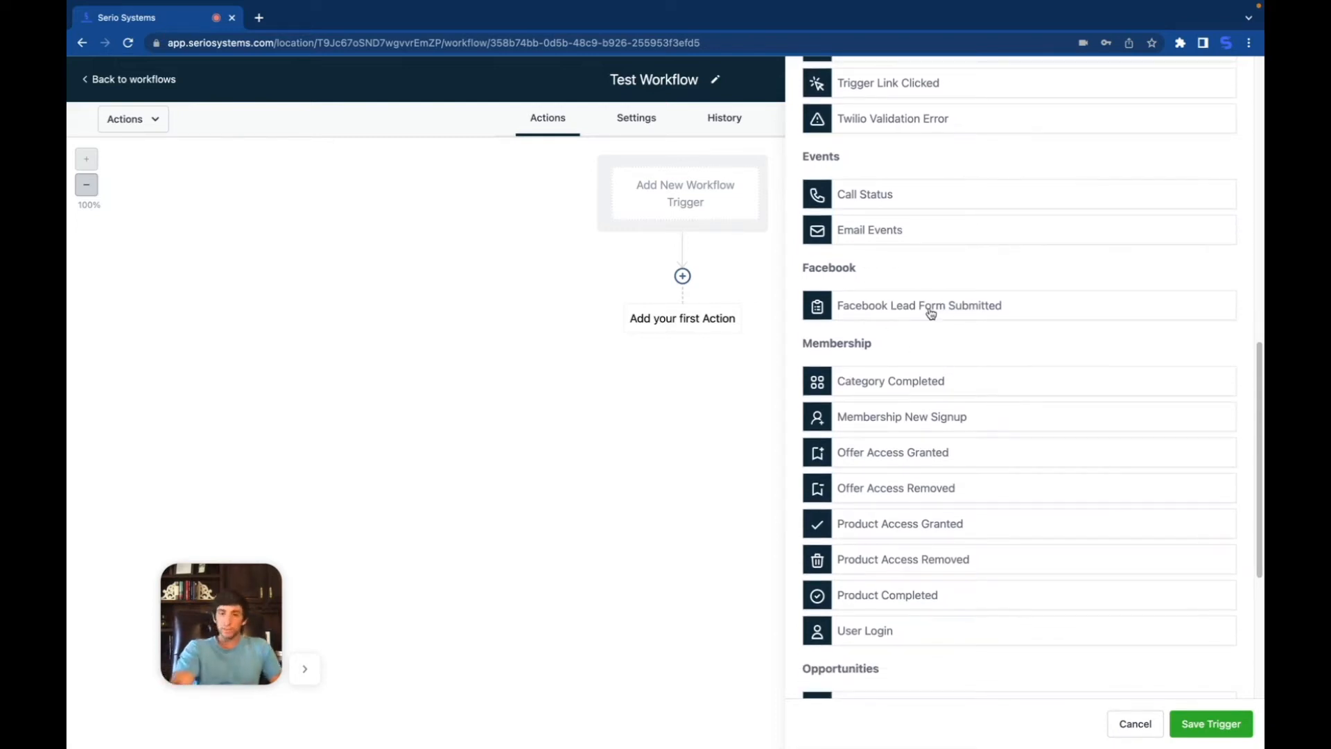
{"action": "scroll", "coordinate": [927, 475], "scroll_direction": "down", "scroll_amount": 1}
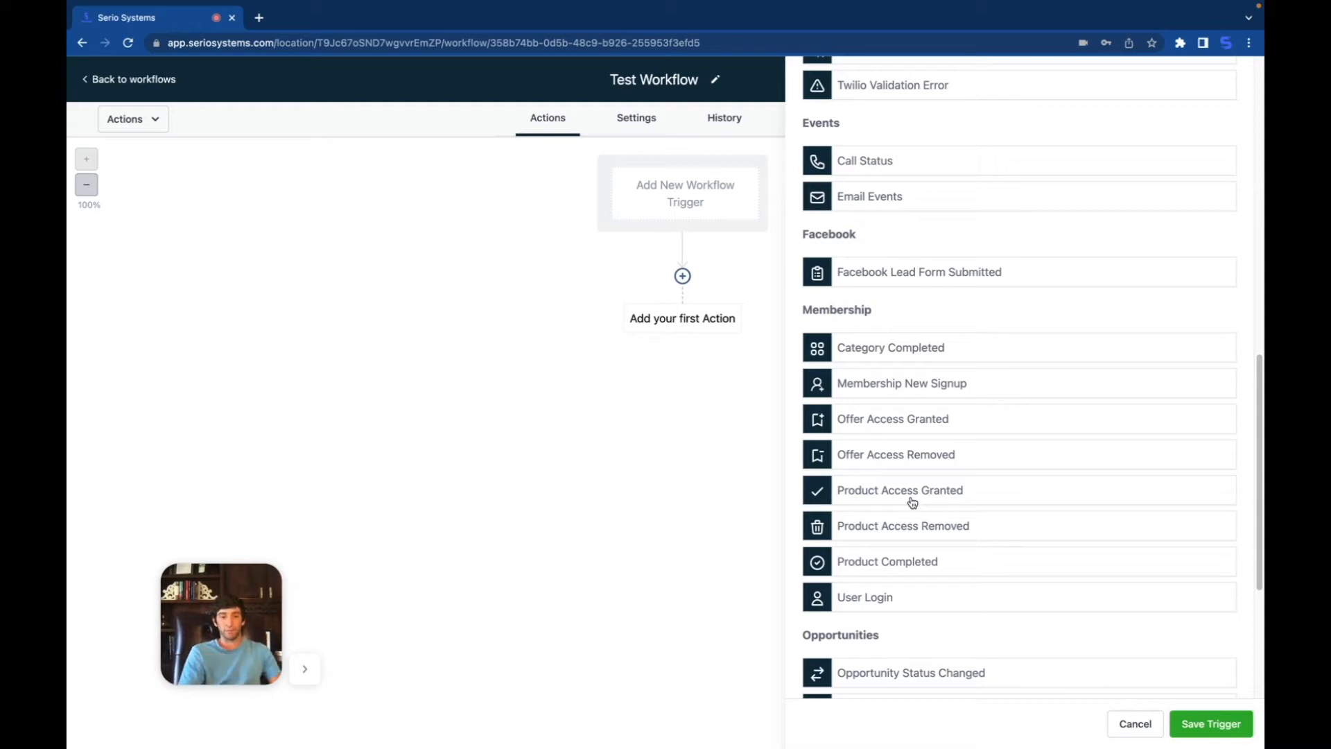
{"action": "scroll", "coordinate": [913, 501], "scroll_direction": "down", "scroll_amount": 4}
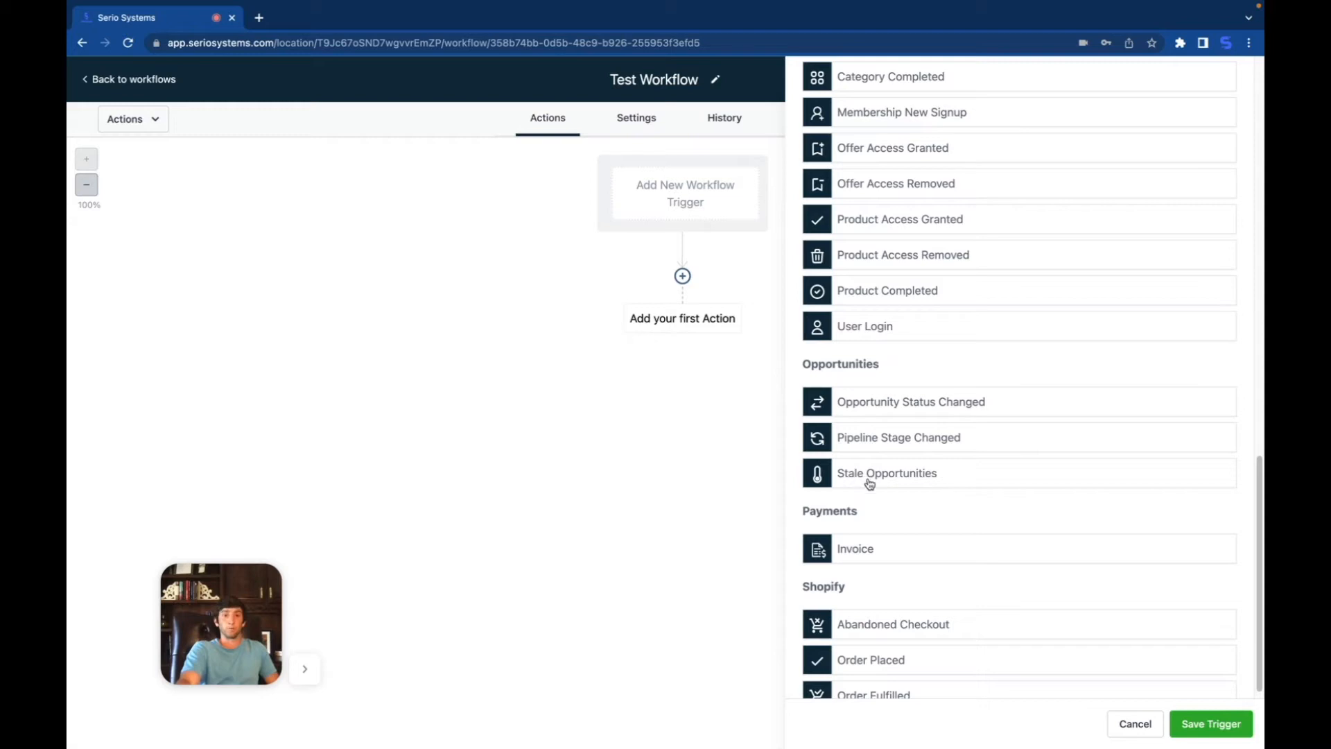
{"action": "scroll", "coordinate": [877, 524], "scroll_direction": "down", "scroll_amount": 1}
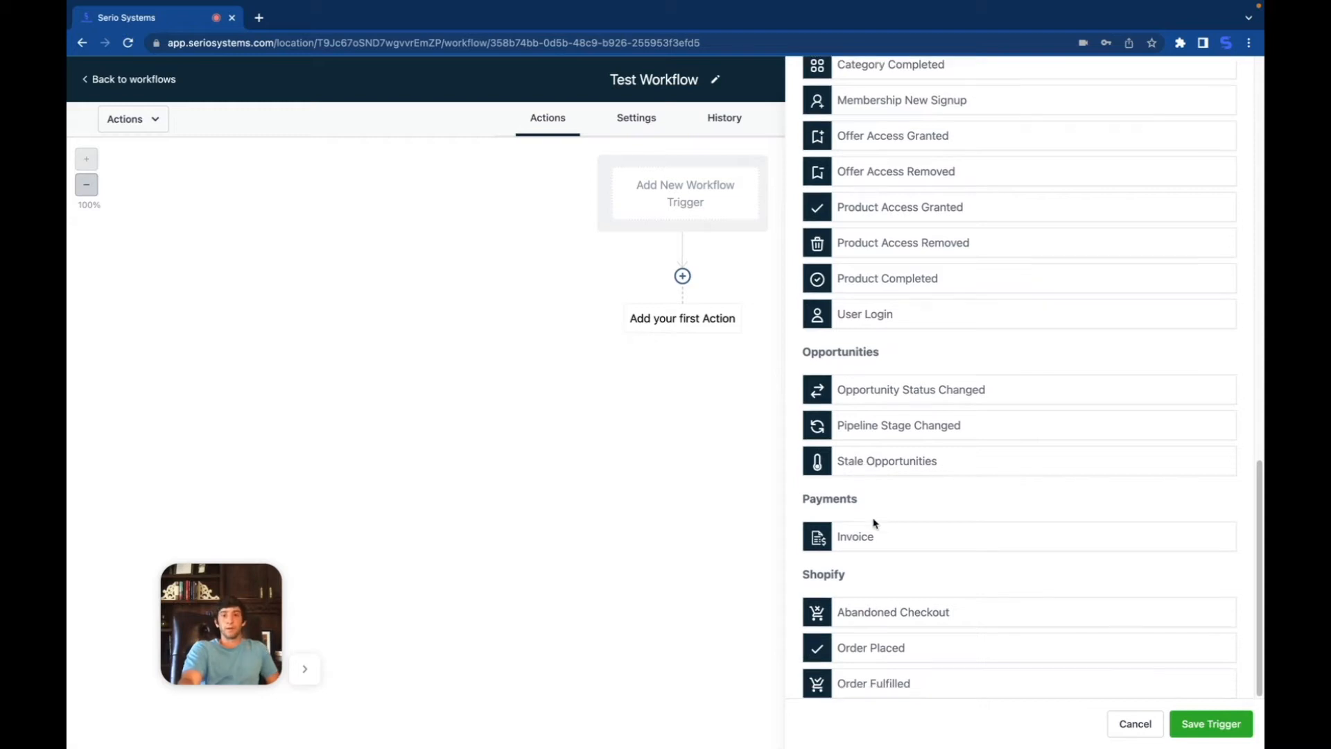
{"action": "left_click", "coordinate": [844, 539]}
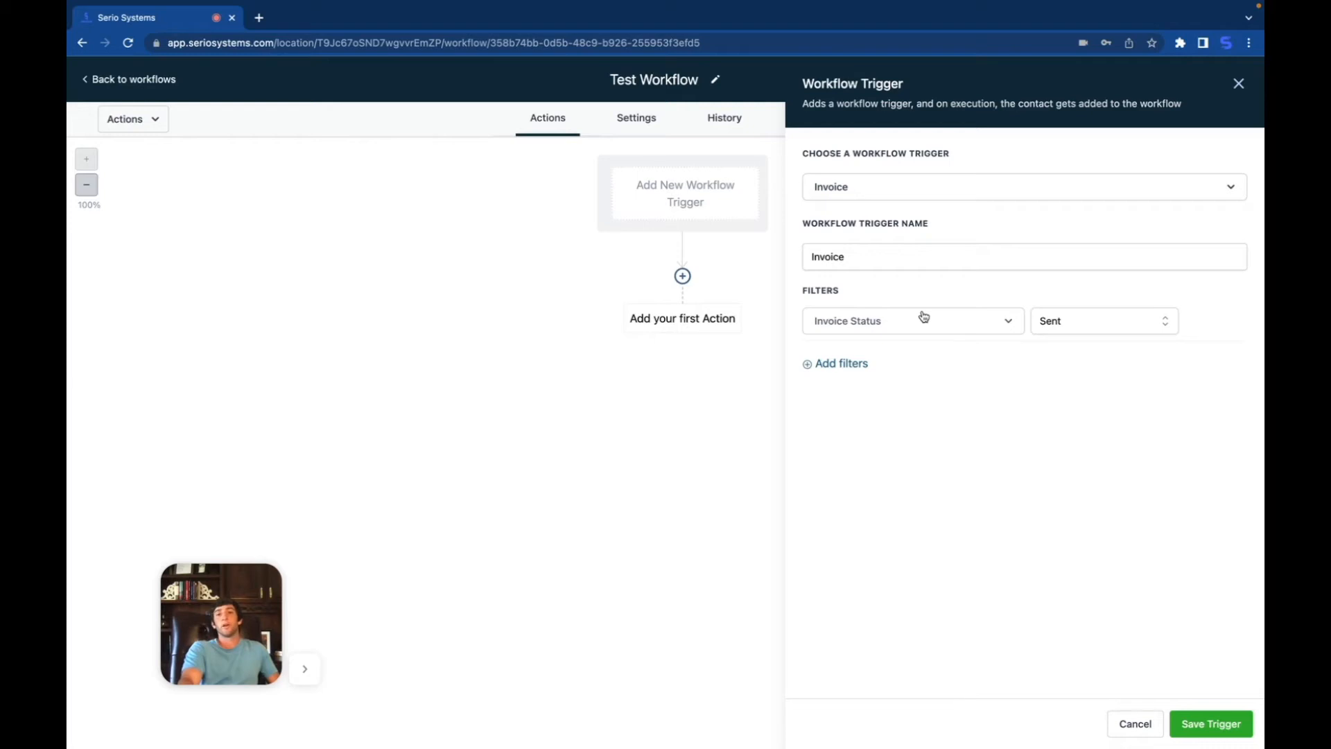
{"action": "left_click", "coordinate": [1089, 325]}
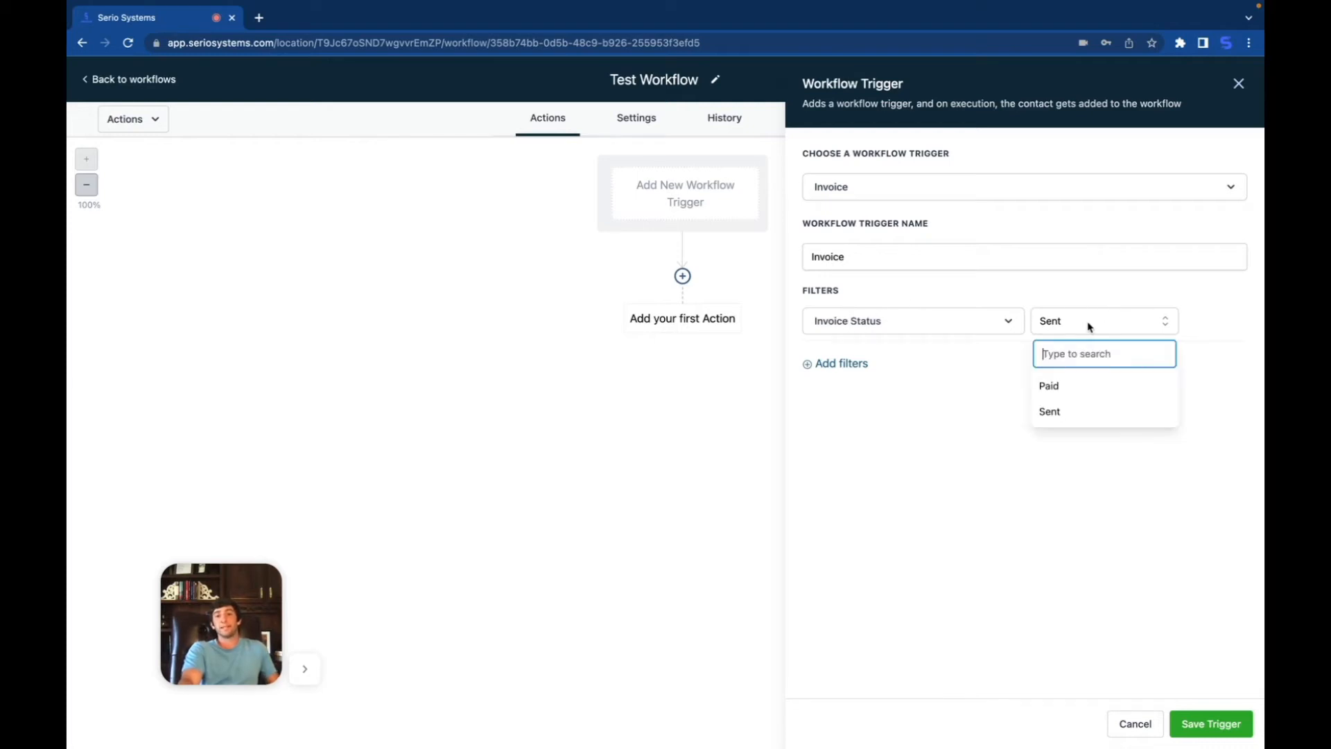
{"action": "left_click", "coordinate": [1065, 390]}
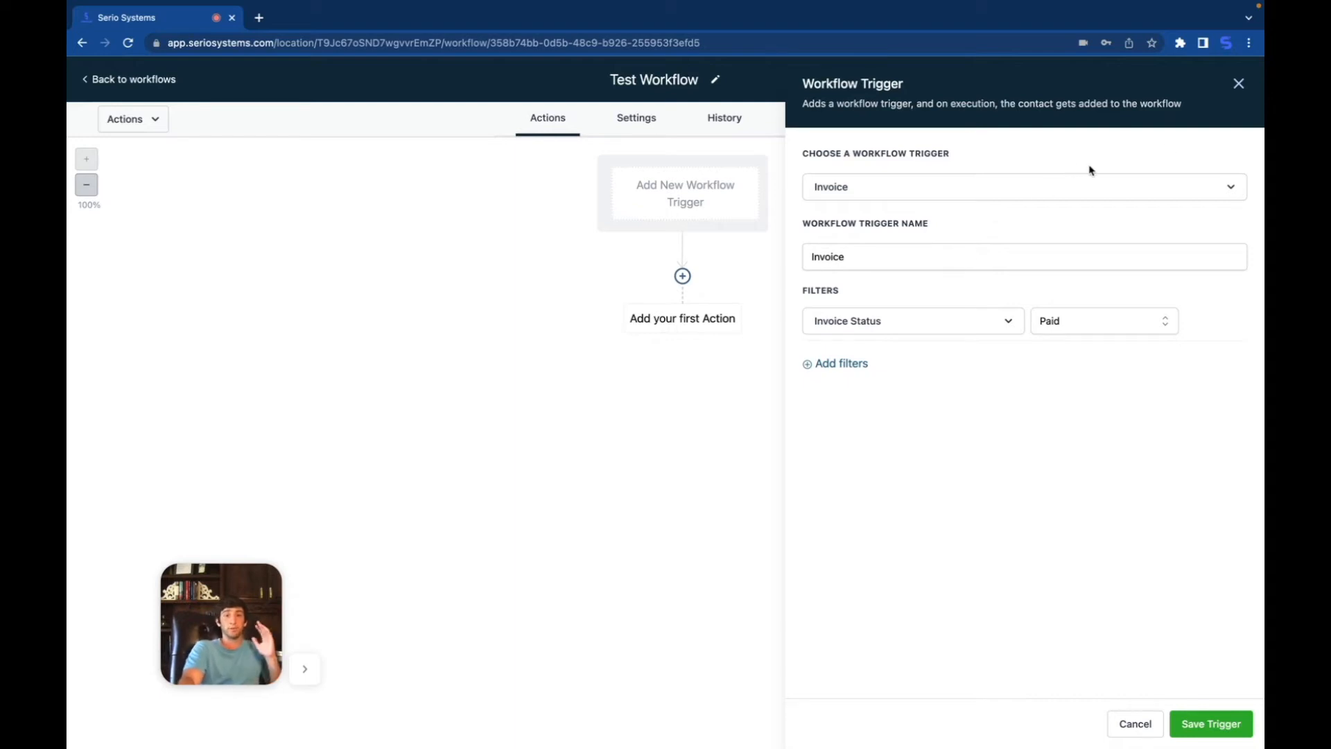
{"action": "left_click", "coordinate": [1241, 85]}
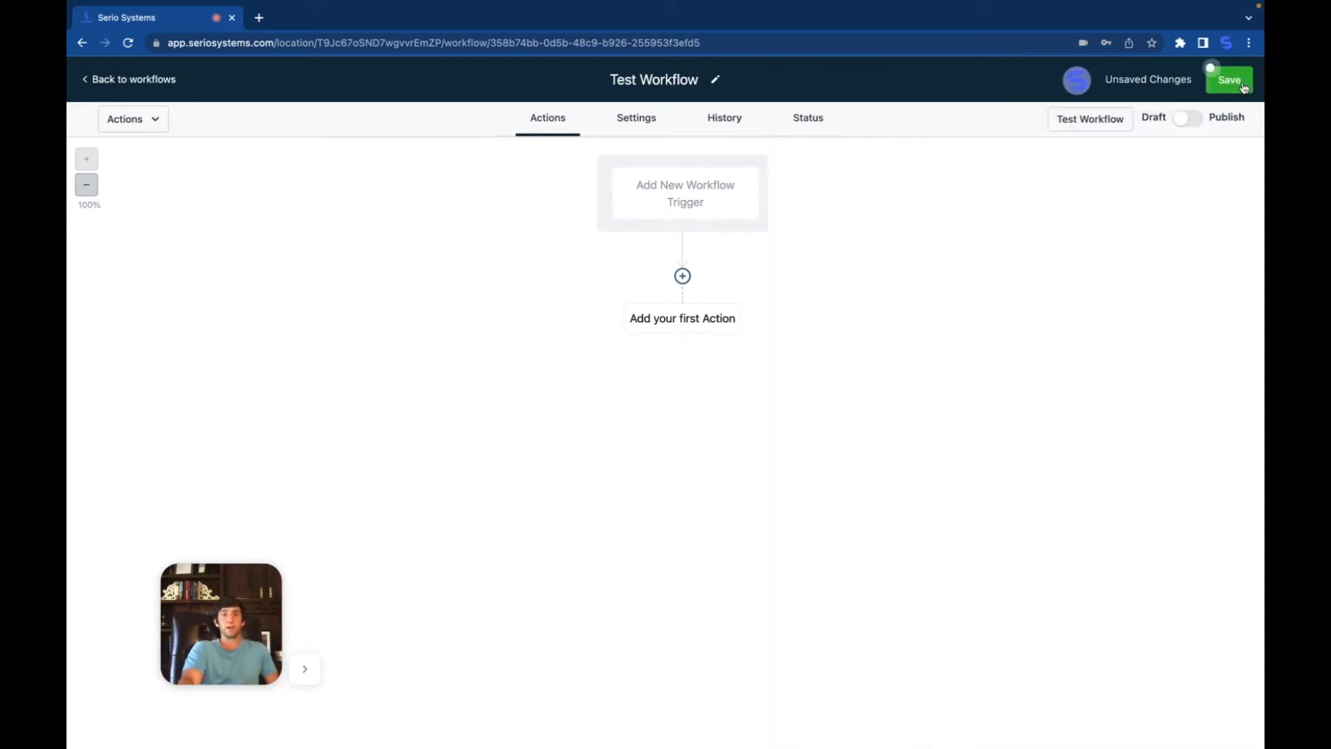
{"action": "left_click", "coordinate": [678, 192]}
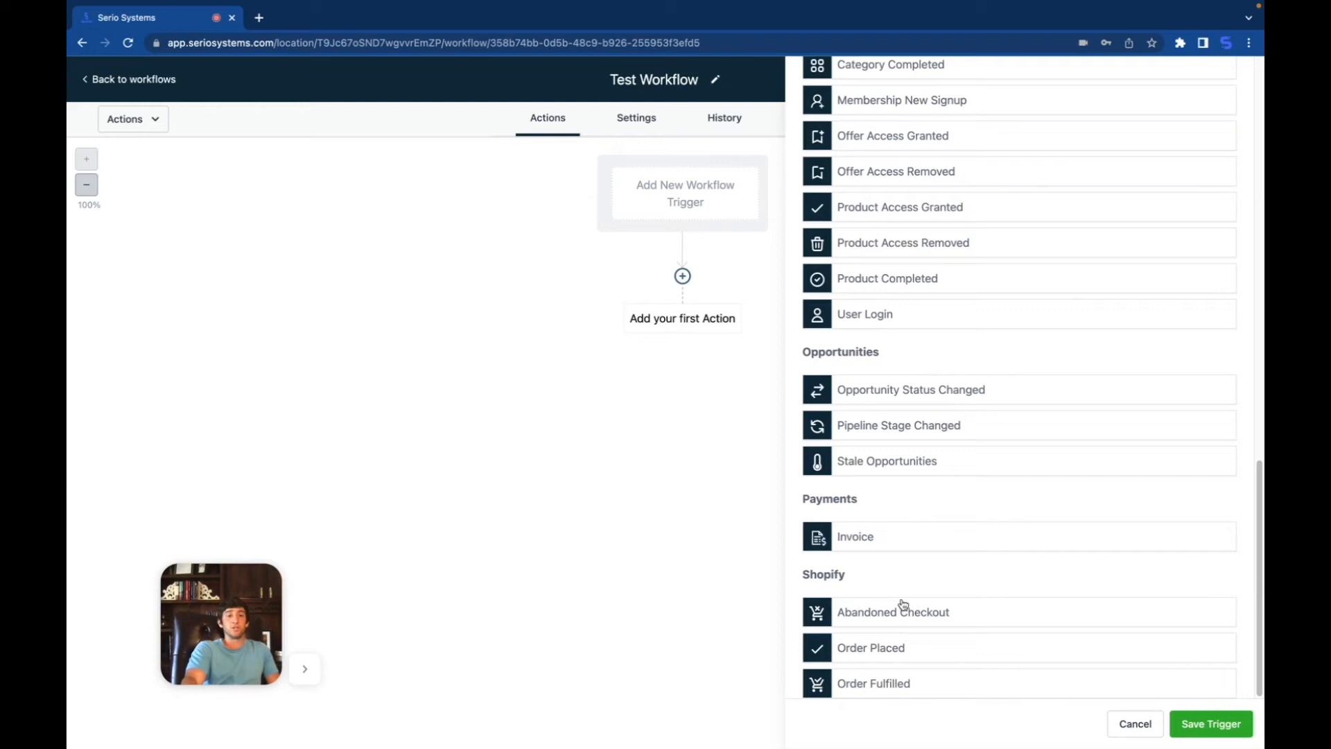
{"action": "left_click", "coordinate": [759, 318]}
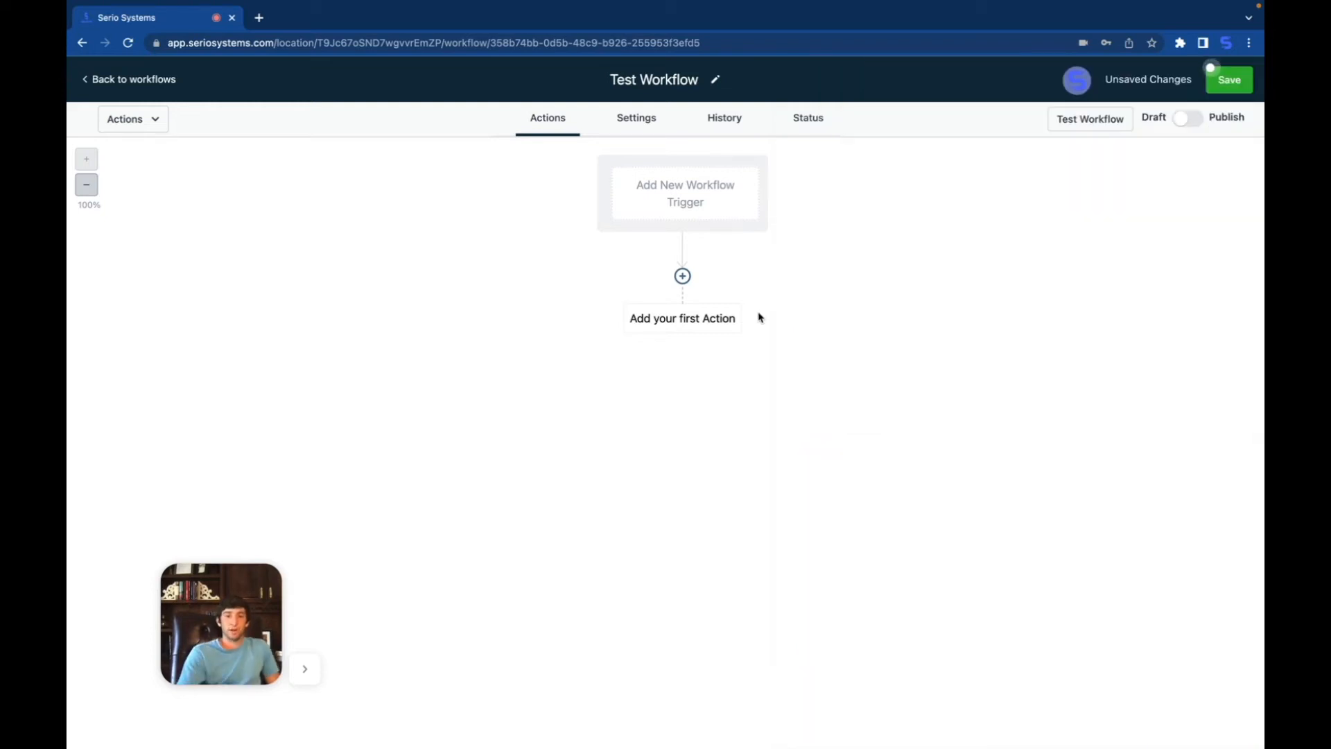
Step: Draft a Send SMS action with the message "hey {{contact.first_name}}! Are you still interested in our services?", using the contact's First Name custom value
{"action": "left_click", "coordinate": [683, 276]}
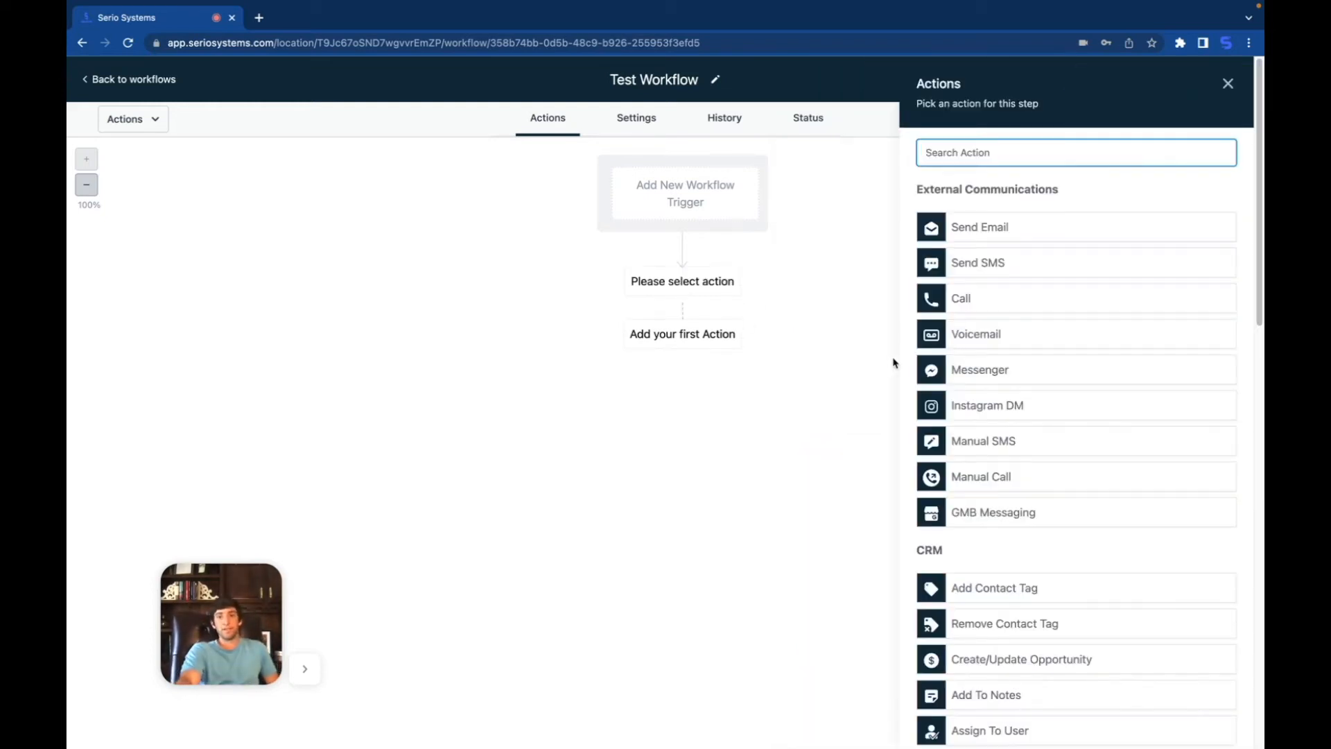
{"action": "scroll", "coordinate": [1001, 440], "scroll_direction": "down", "scroll_amount": 15}
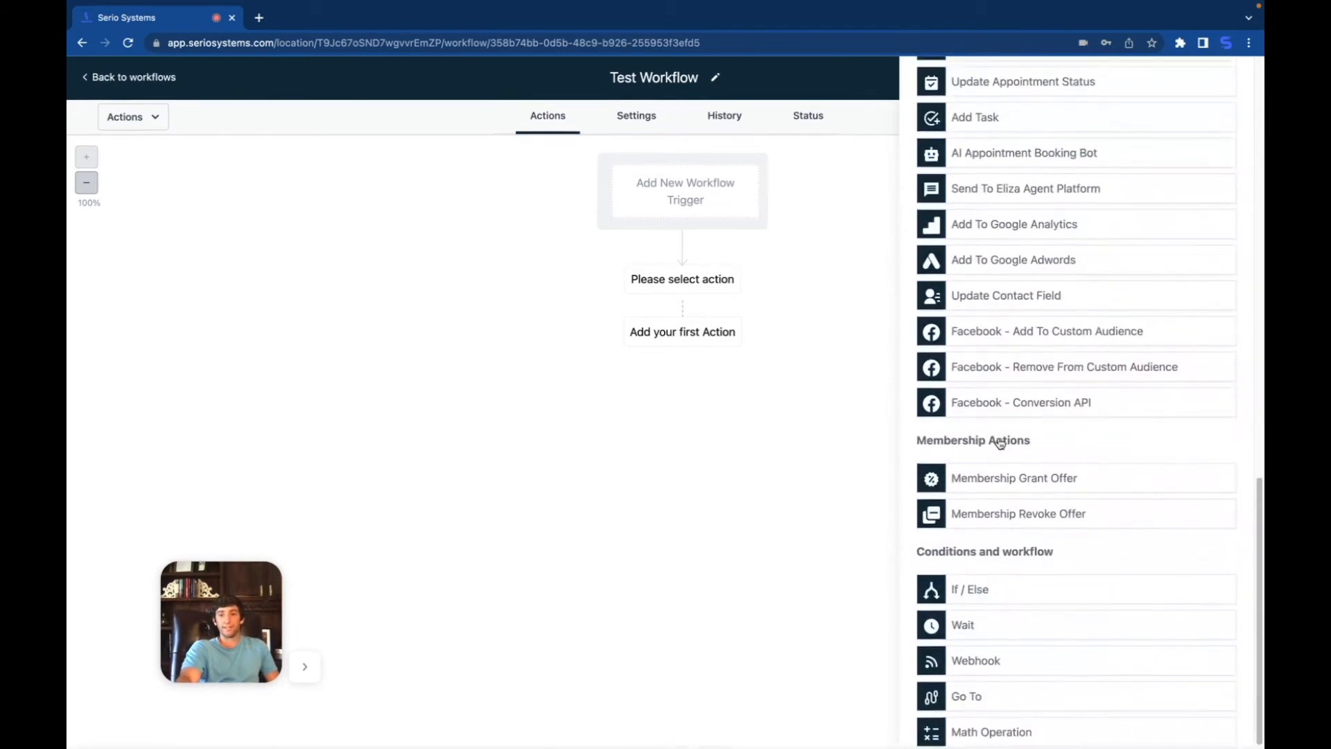
{"action": "scroll", "coordinate": [999, 439], "scroll_direction": "up", "scroll_amount": 15}
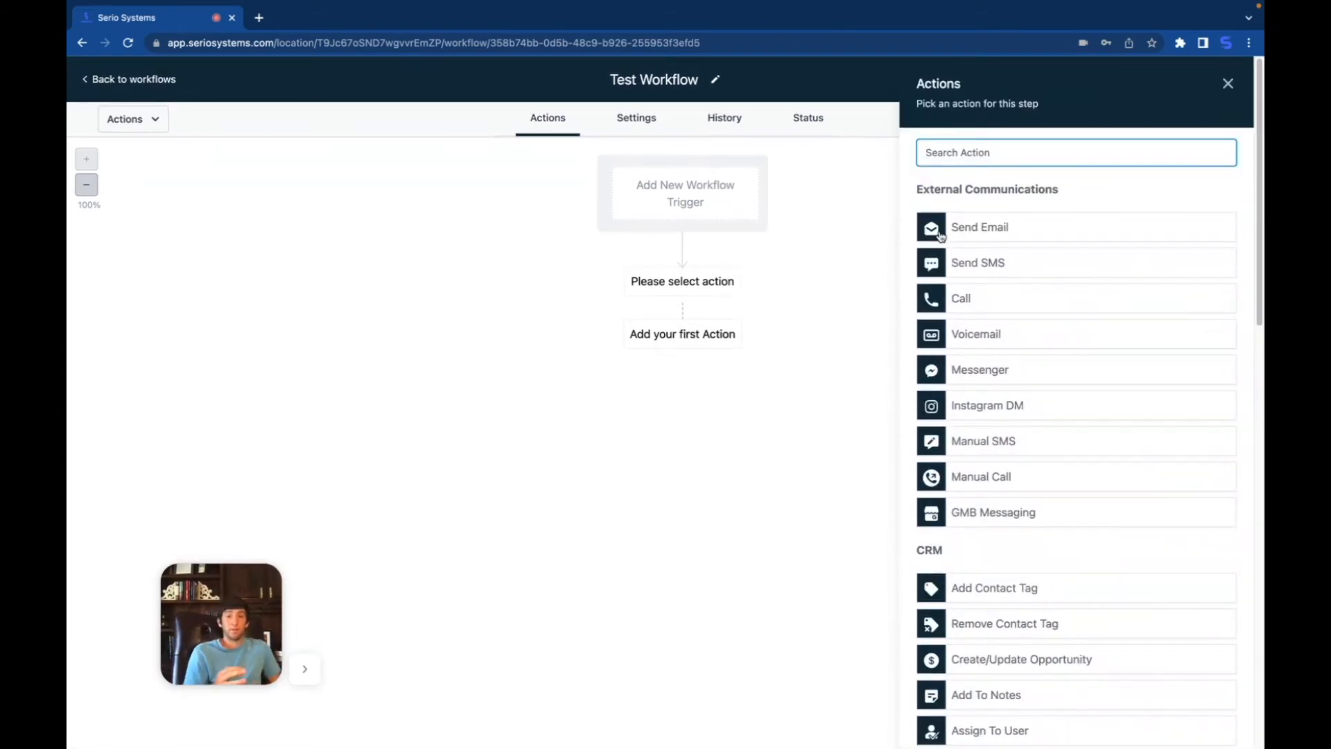
{"action": "left_click", "coordinate": [979, 262]}
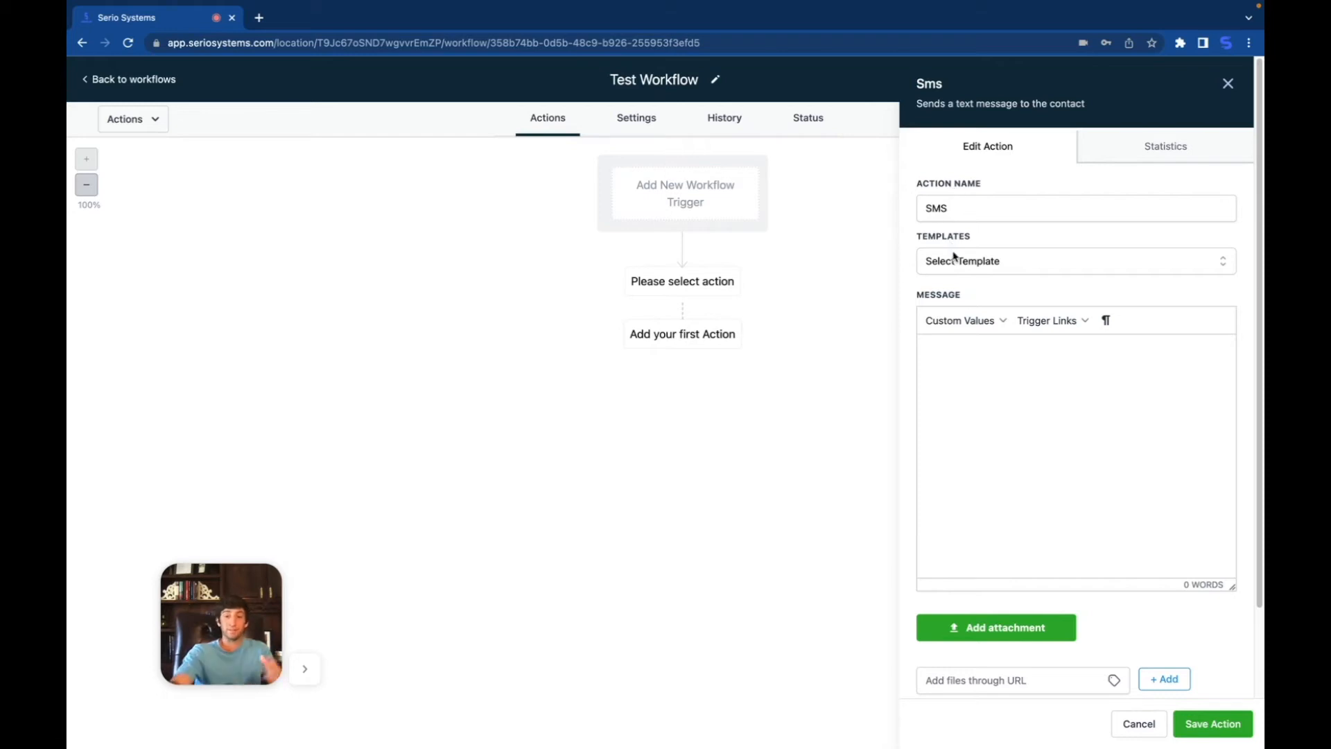
{"action": "scroll", "coordinate": [945, 347], "scroll_direction": "down", "scroll_amount": 2}
{"action": "left_click", "coordinate": [951, 287]}
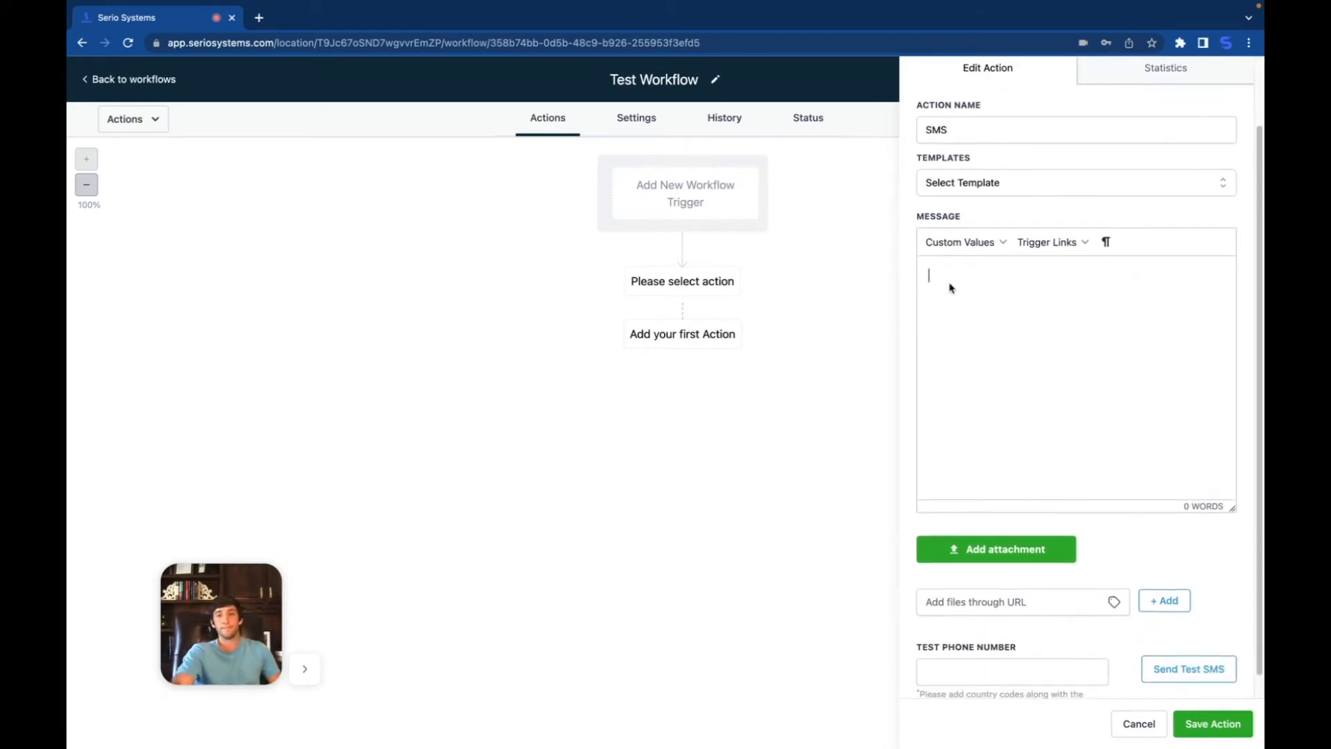
{"action": "type", "text": "hey"}
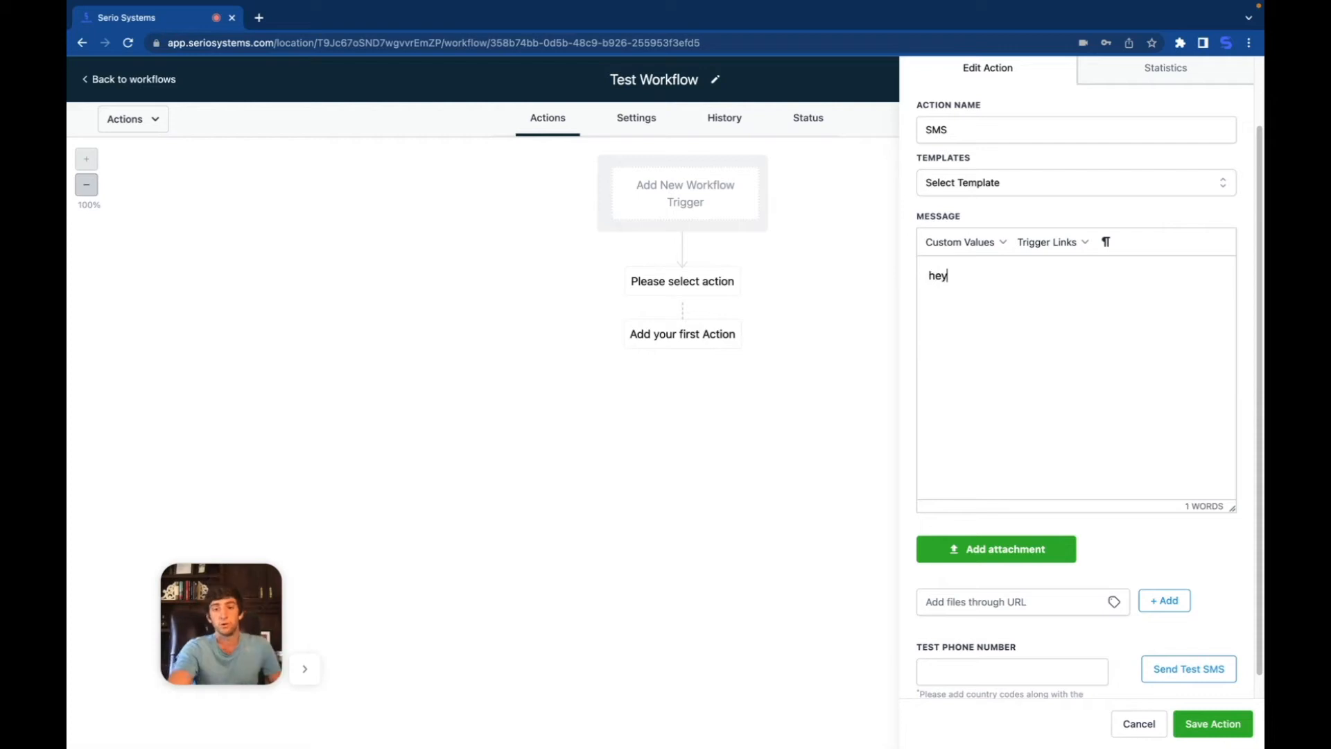
{"action": "left_click", "coordinate": [983, 253]}
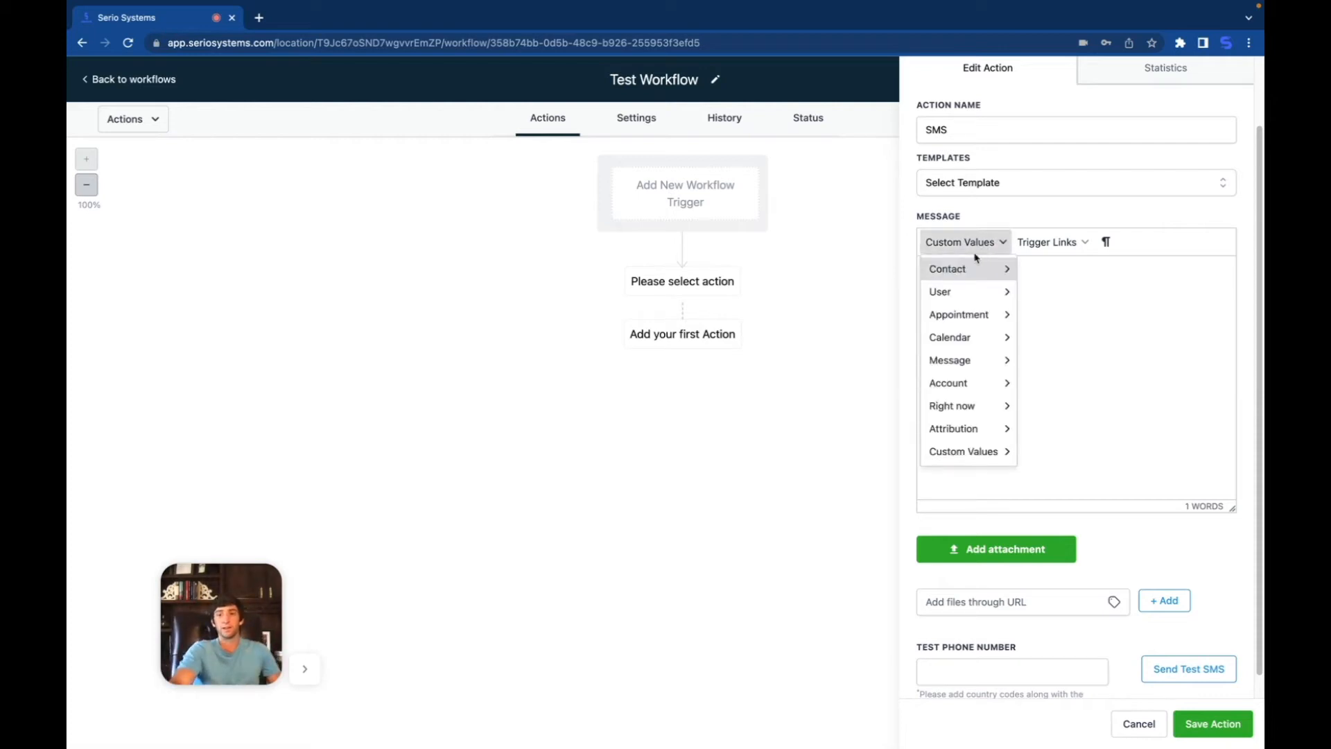
{"action": "mouse_move", "coordinate": [961, 278]}
{"action": "left_click", "coordinate": [1038, 298]}
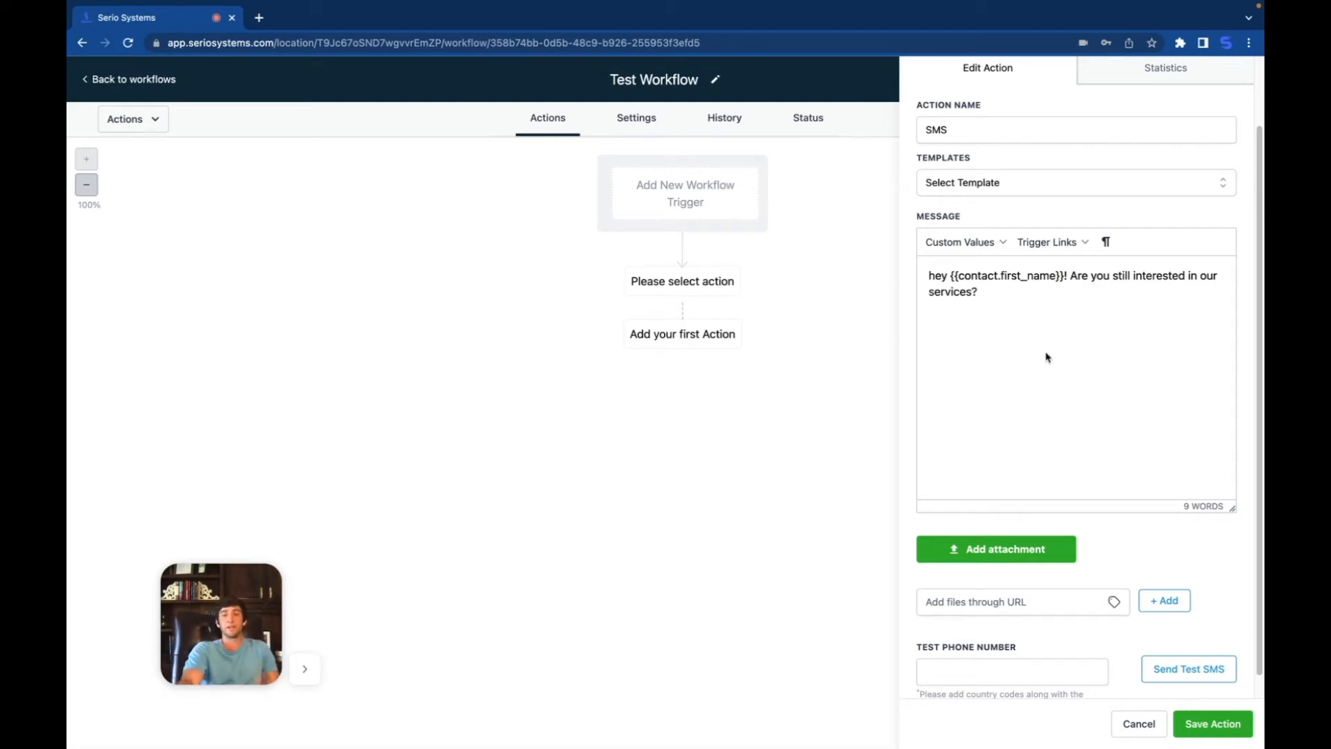
Step: Examine the SMS action's attachment and test-message options and its delivery statistics
{"action": "scroll", "coordinate": [1044, 385], "scroll_direction": "down", "scroll_amount": 1}
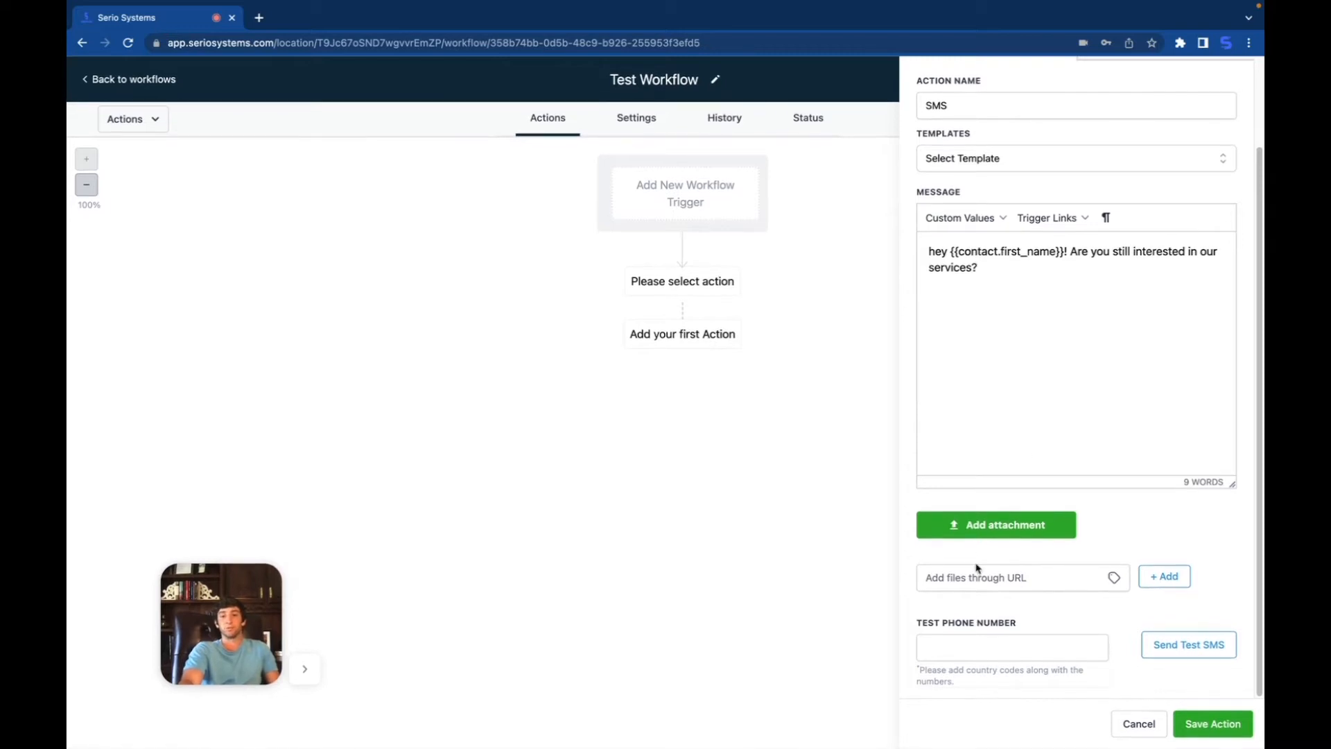
{"action": "scroll", "coordinate": [1079, 629], "scroll_direction": "up", "scroll_amount": 3}
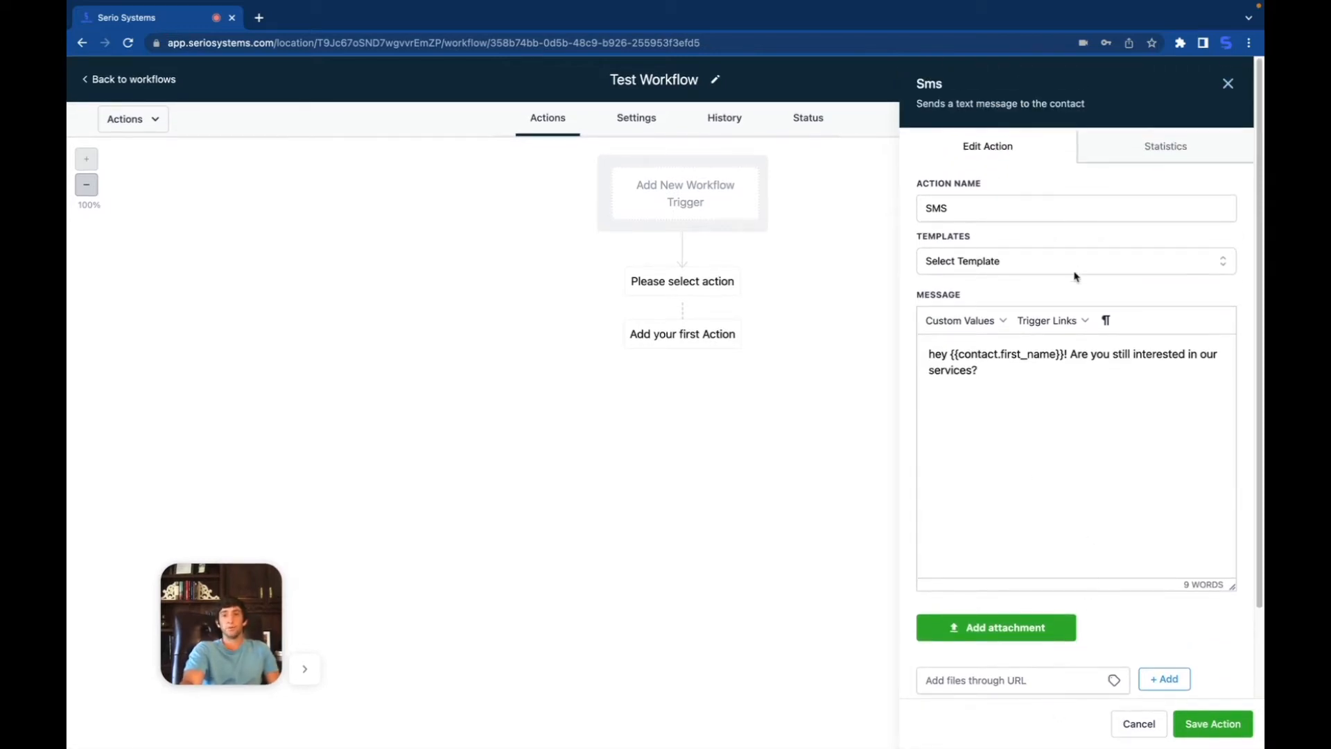
{"action": "left_click", "coordinate": [1138, 154]}
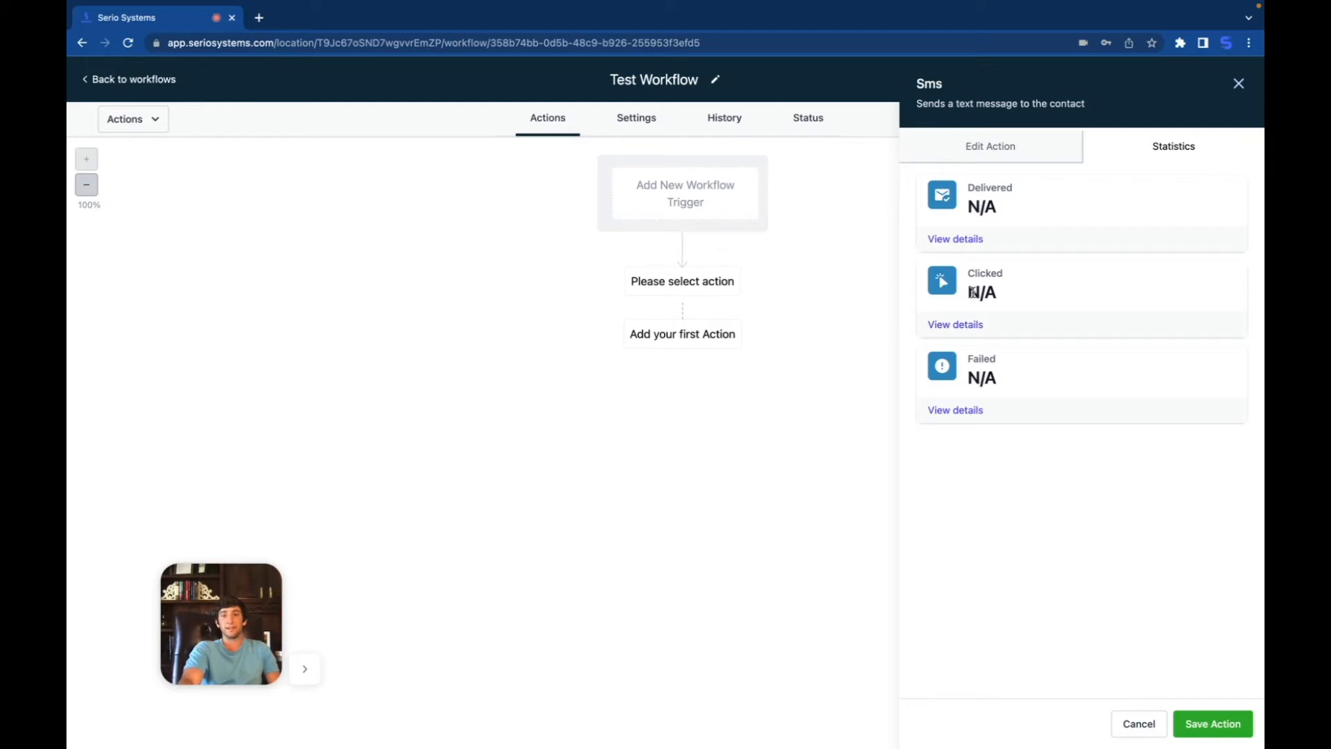
{"action": "left_click", "coordinate": [973, 151]}
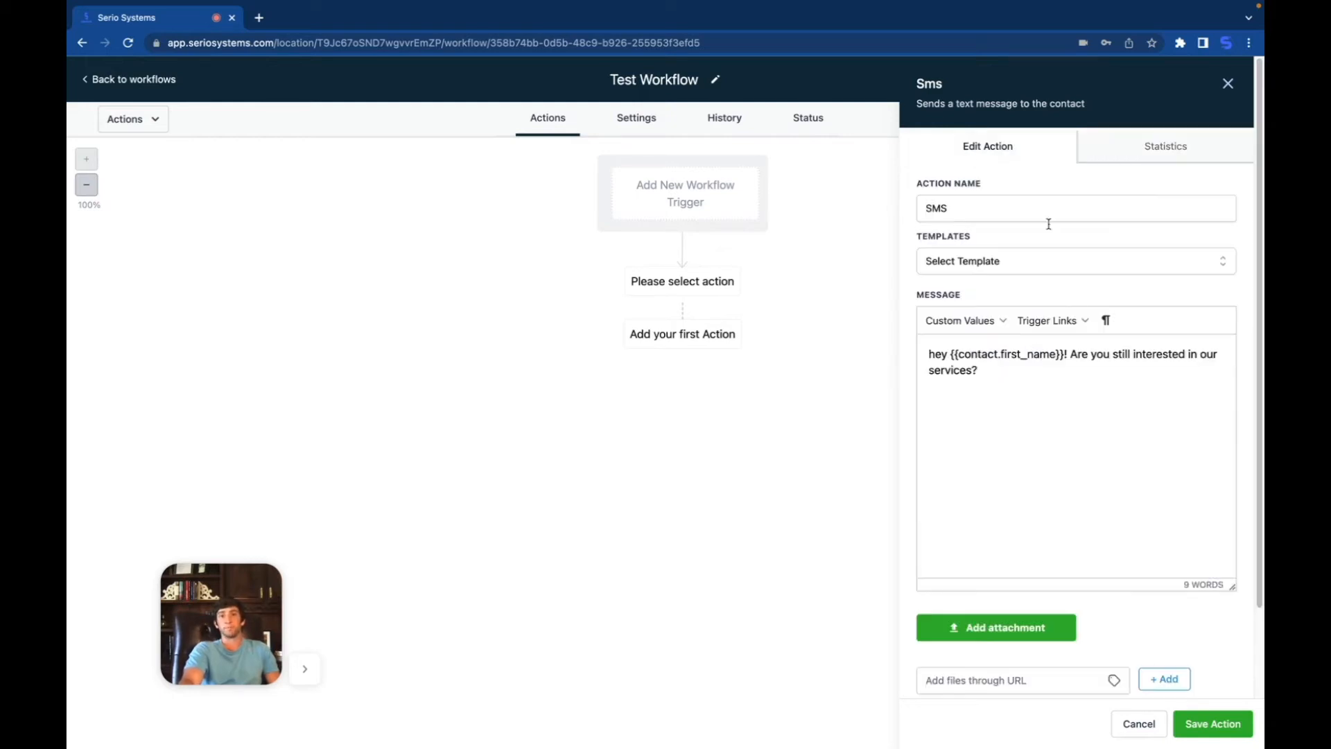
Step: Examine the custom value categories available for the SMS message, and close the action without saving
{"action": "left_click", "coordinate": [978, 325]}
{"action": "mouse_move", "coordinate": [959, 393]}
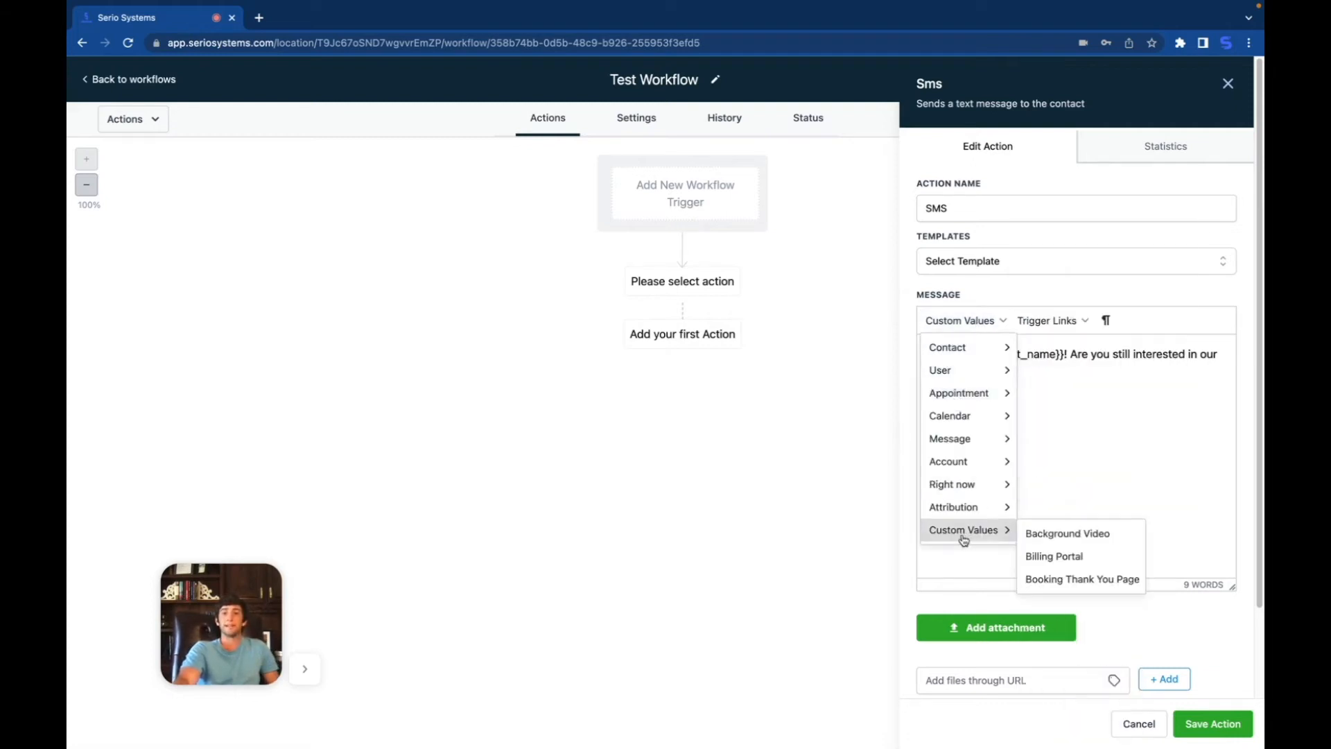
{"action": "mouse_move", "coordinate": [965, 535]}
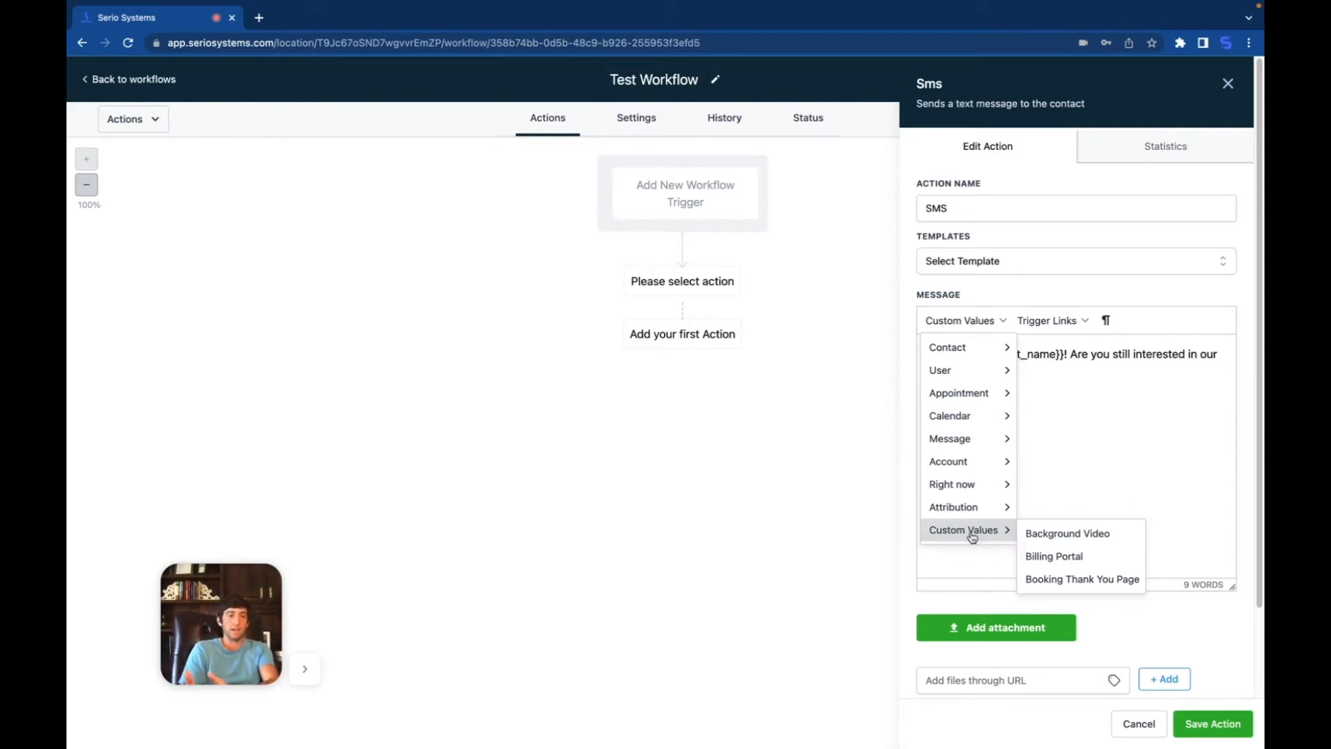
{"action": "left_click", "coordinate": [1064, 467]}
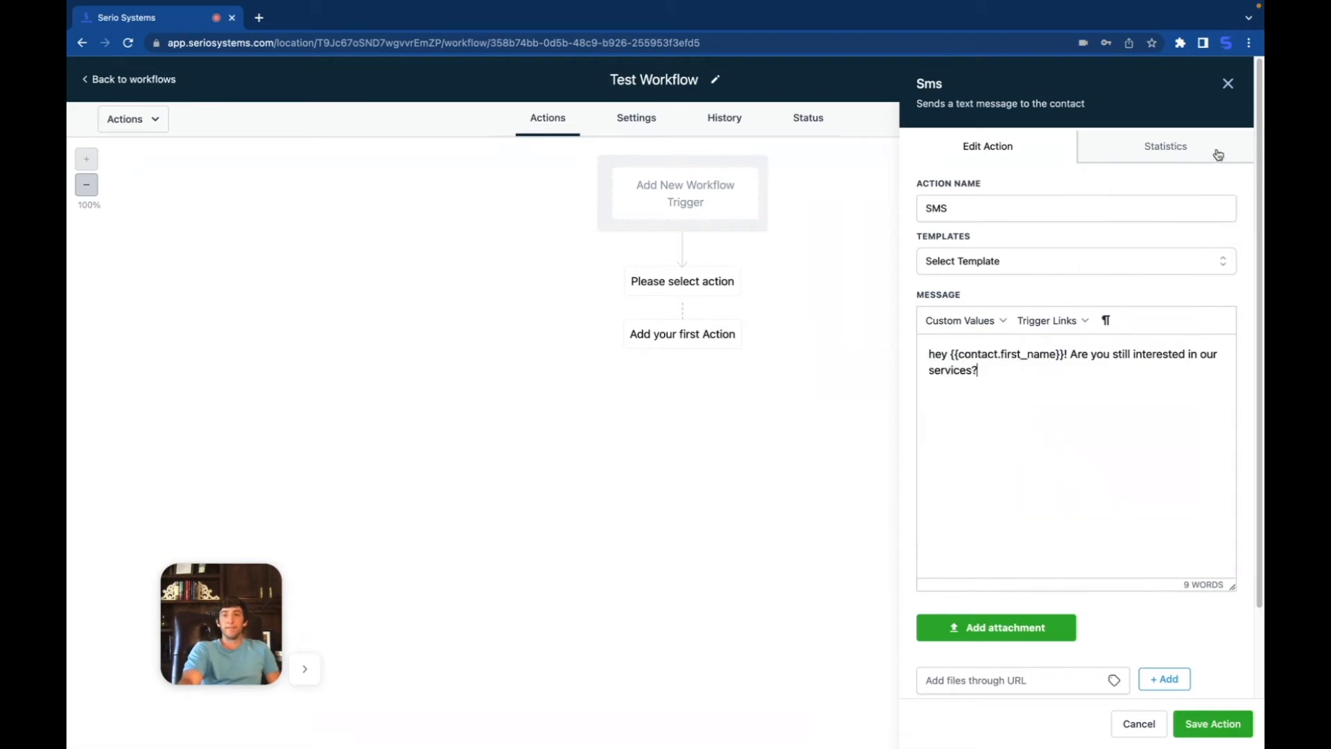
{"action": "left_click", "coordinate": [1228, 83]}
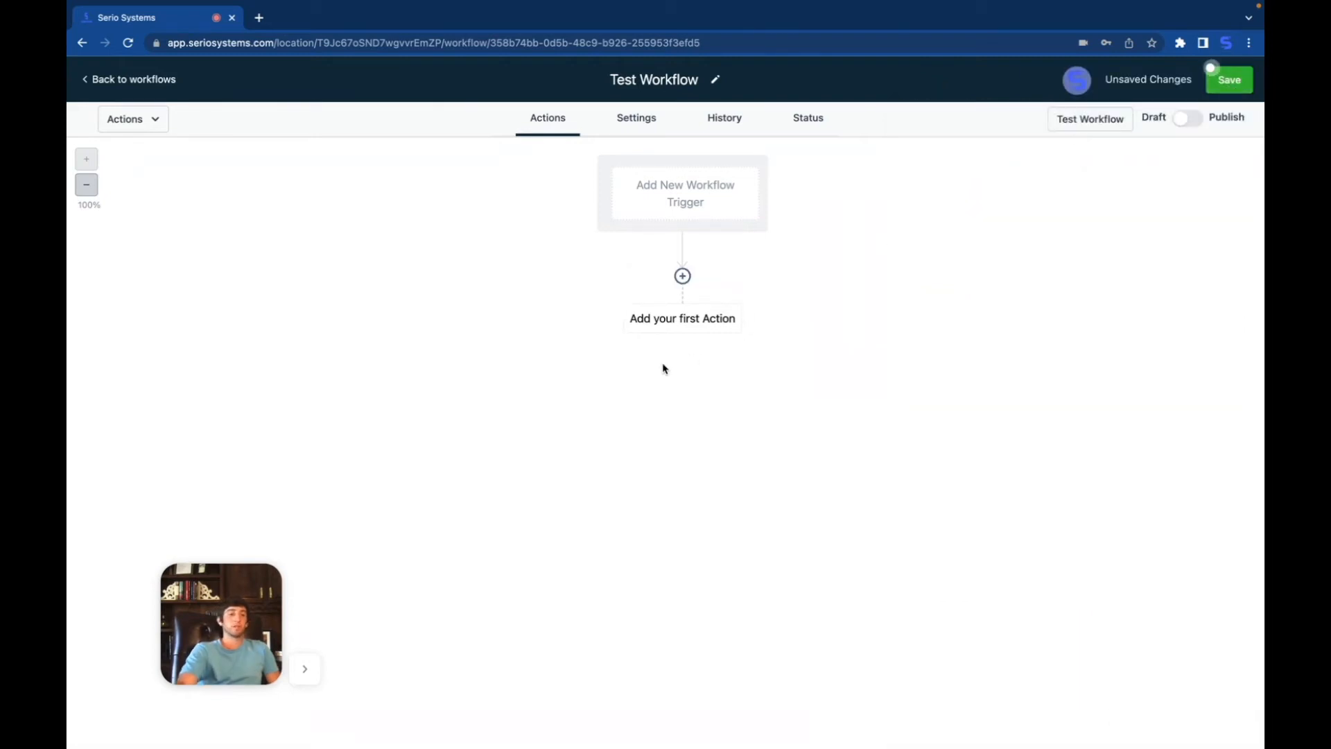
Step: Choose the Call action, examine its call whisper setting and custom values, and close it without saving
{"action": "left_click", "coordinate": [683, 278]}
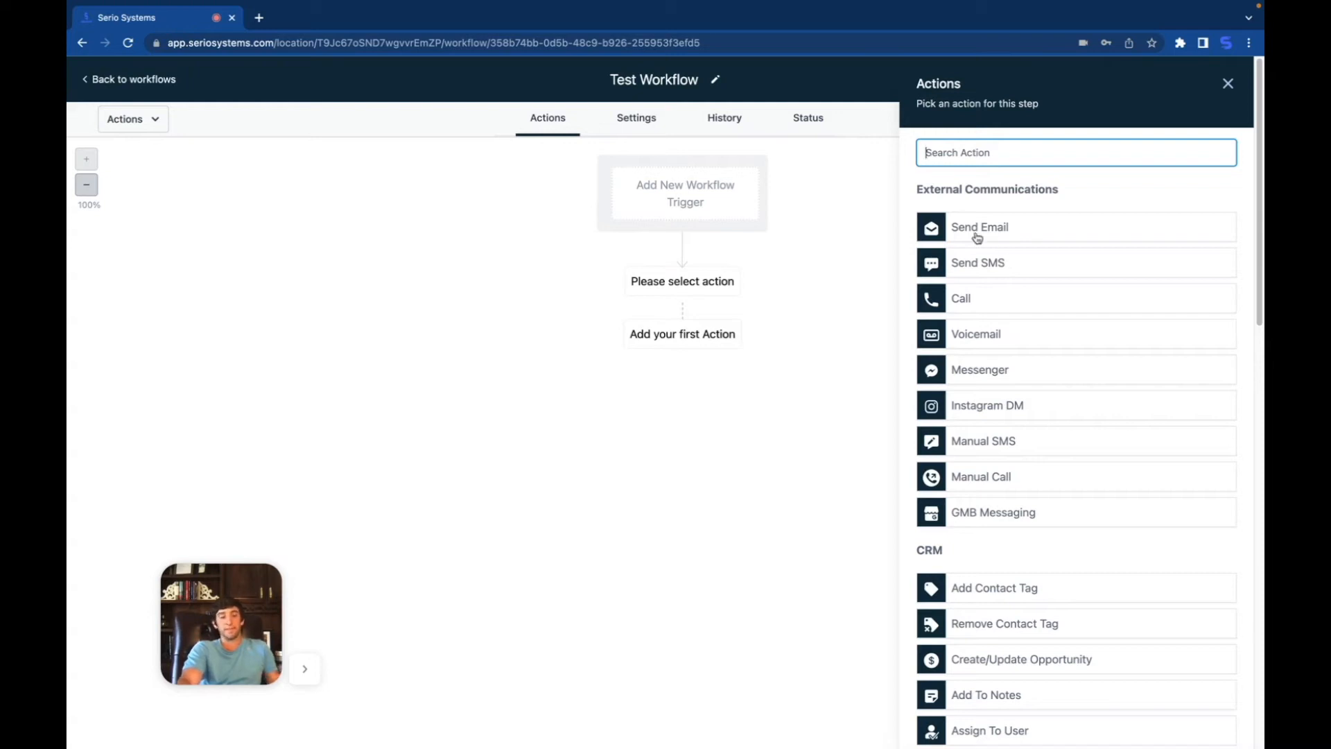
{"action": "left_click", "coordinate": [955, 298]}
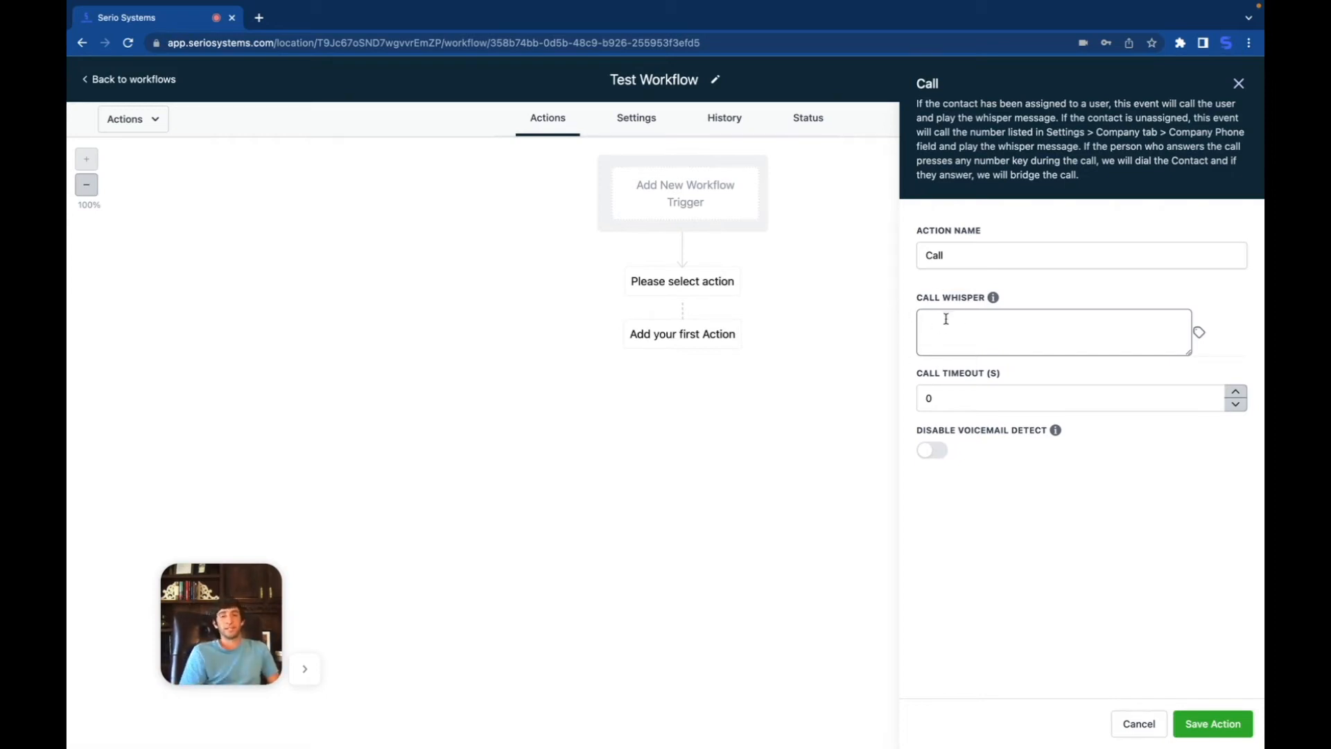
{"action": "mouse_move", "coordinate": [995, 297]}
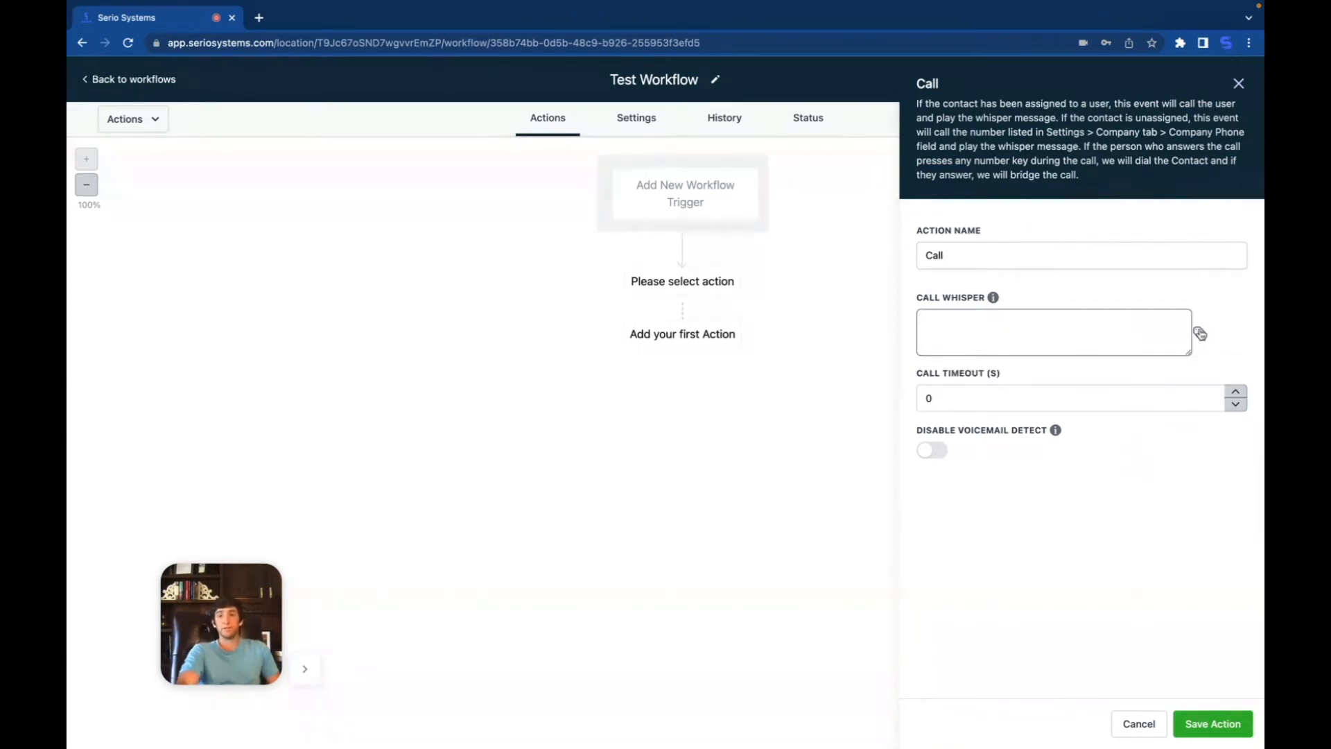
{"action": "left_click", "coordinate": [1198, 333]}
{"action": "left_click", "coordinate": [1184, 281]}
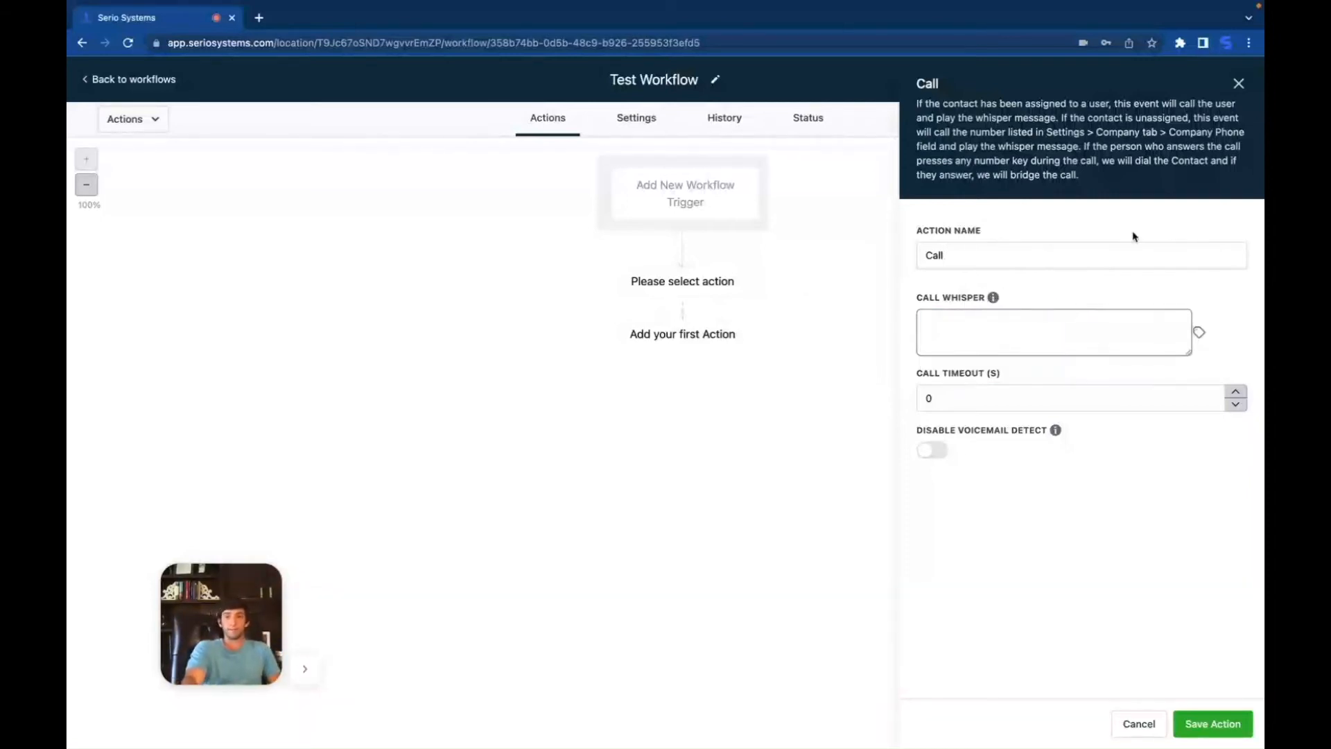
{"action": "left_click", "coordinate": [1238, 84]}
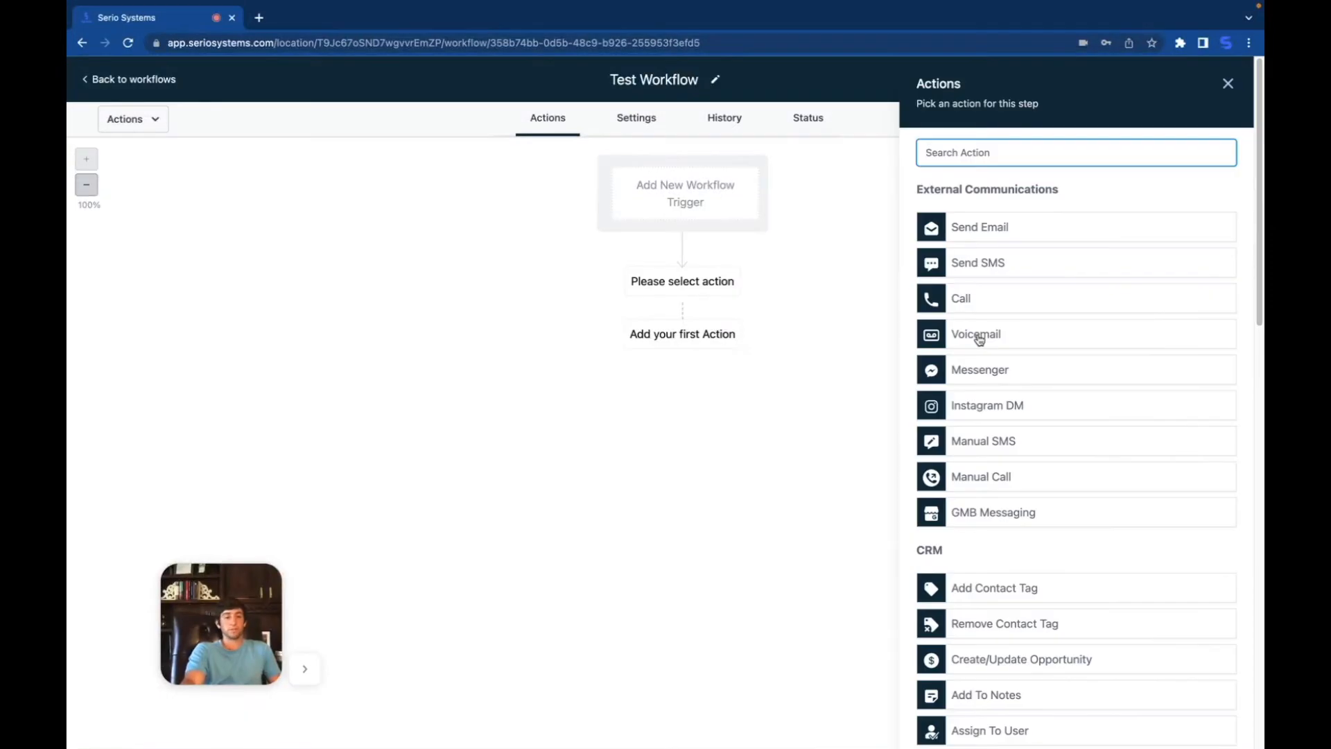
Step: Review the Voicemail and Messenger actions' settings, leaving both unsaved
{"action": "left_click", "coordinate": [972, 333]}
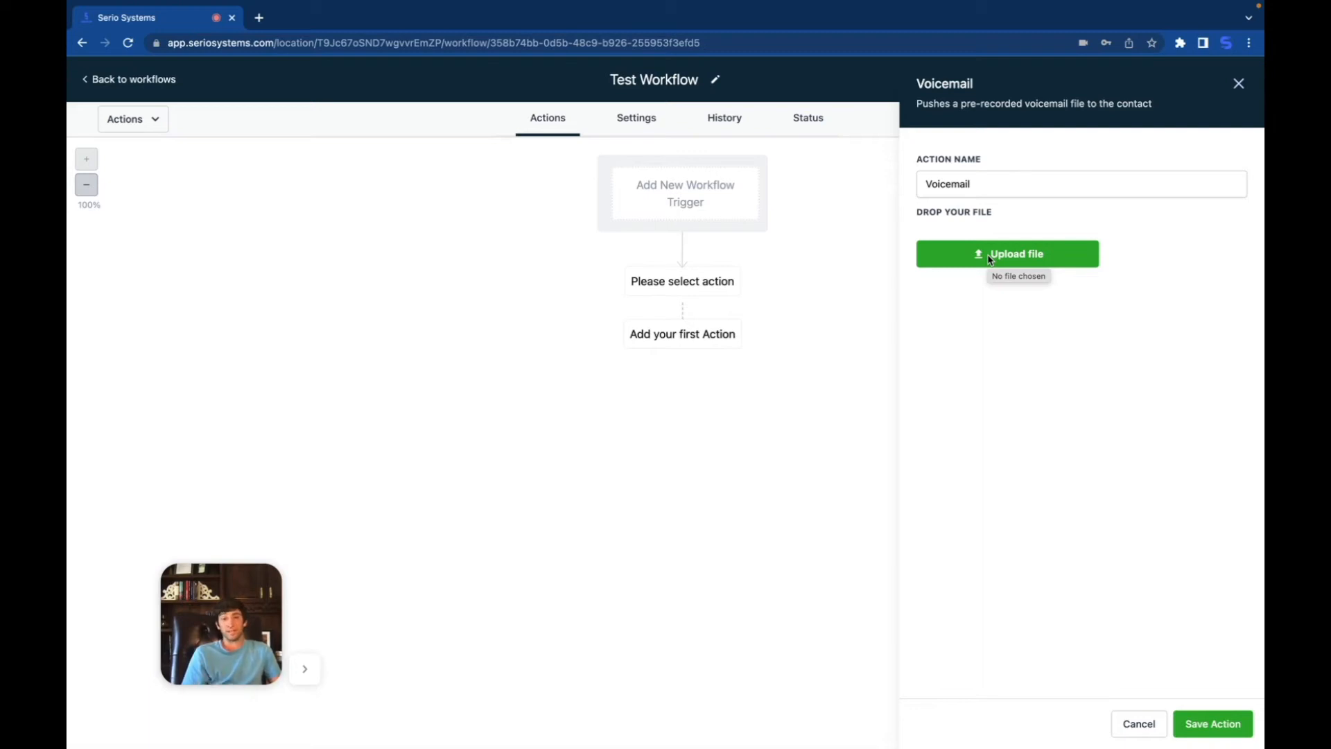
{"action": "left_click", "coordinate": [1239, 84]}
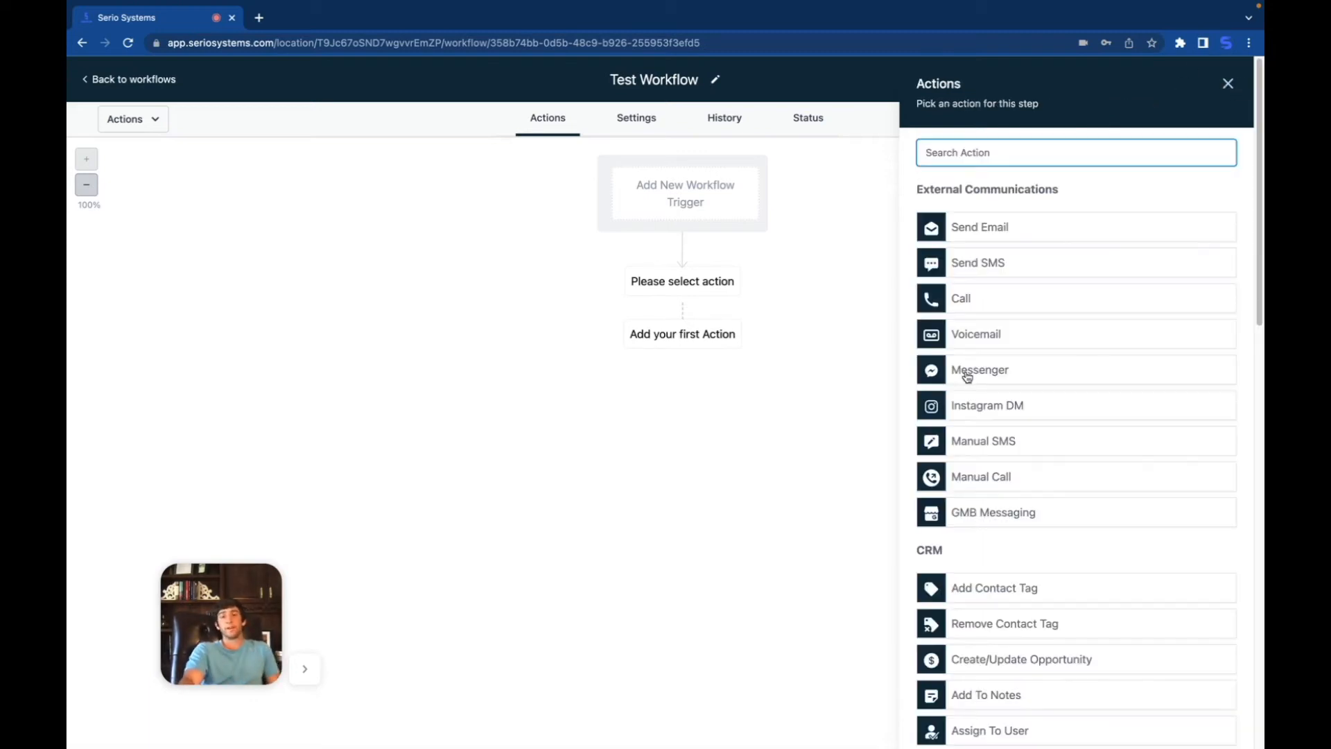
{"action": "left_click", "coordinate": [967, 377]}
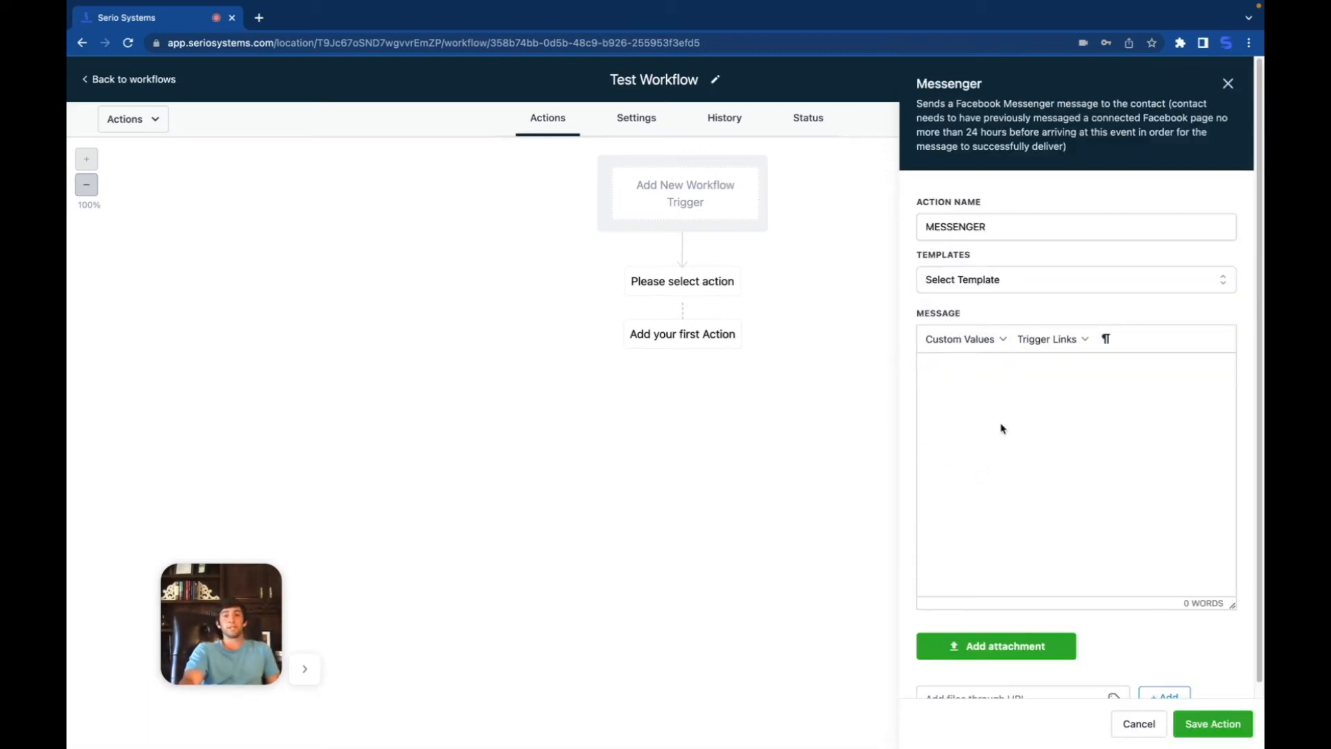
{"action": "scroll", "coordinate": [1003, 429], "scroll_direction": "up", "scroll_amount": 1}
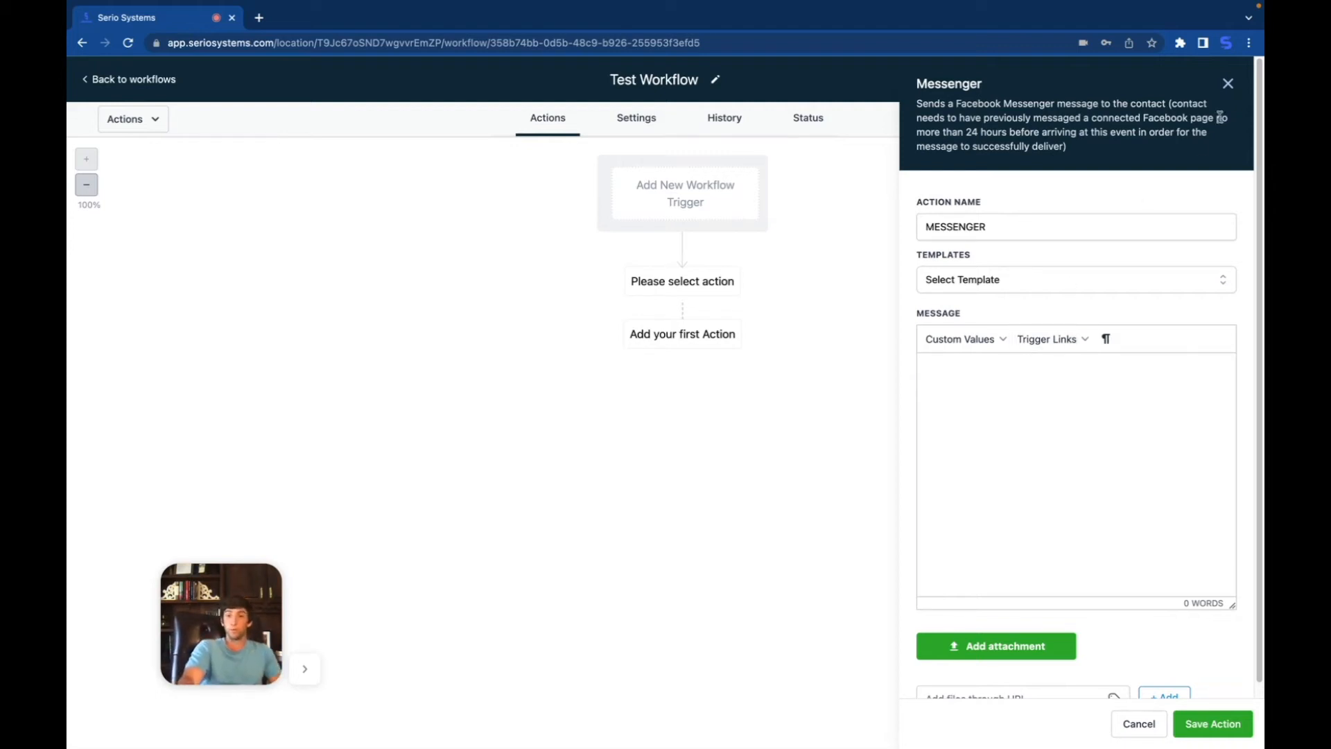
{"action": "left_click", "coordinate": [1228, 84]}
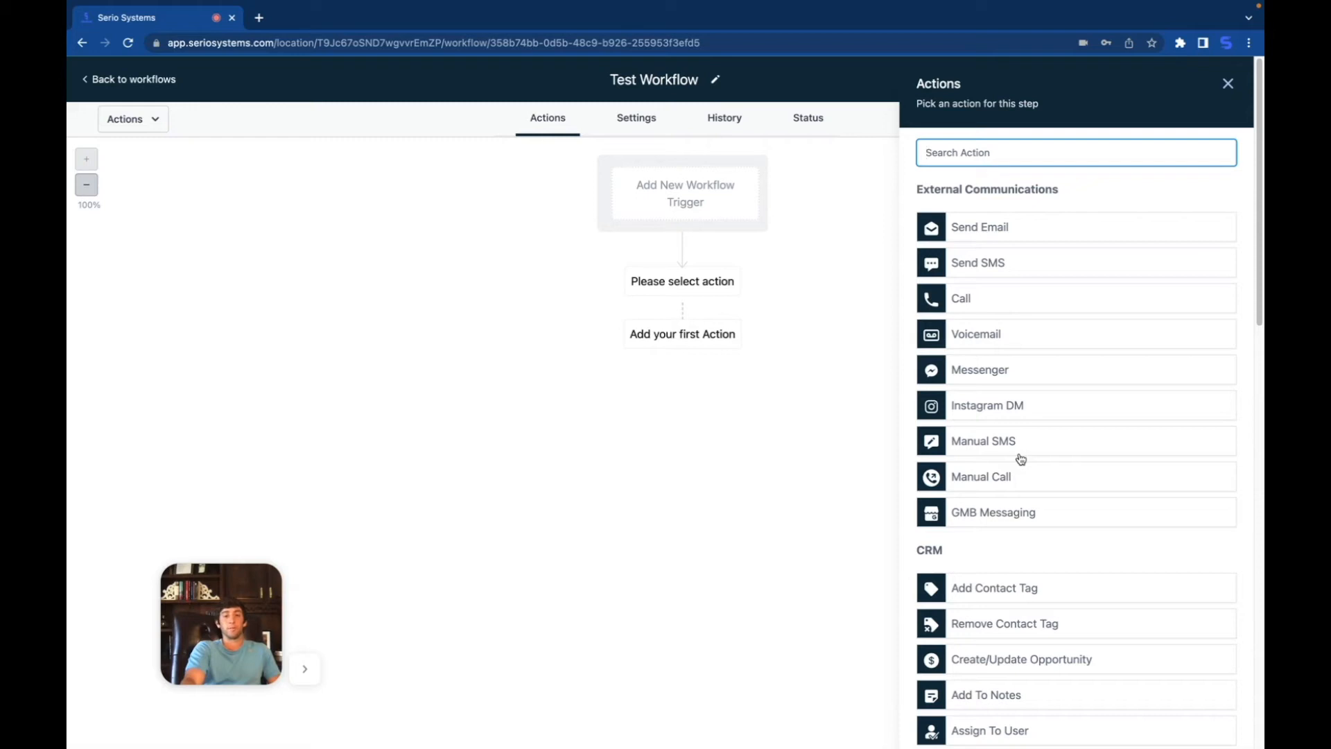
Step: Find the Add To Notes action in the CRM group and choose it as the workflow's first action
{"action": "scroll", "coordinate": [1019, 467], "scroll_direction": "down", "scroll_amount": 1}
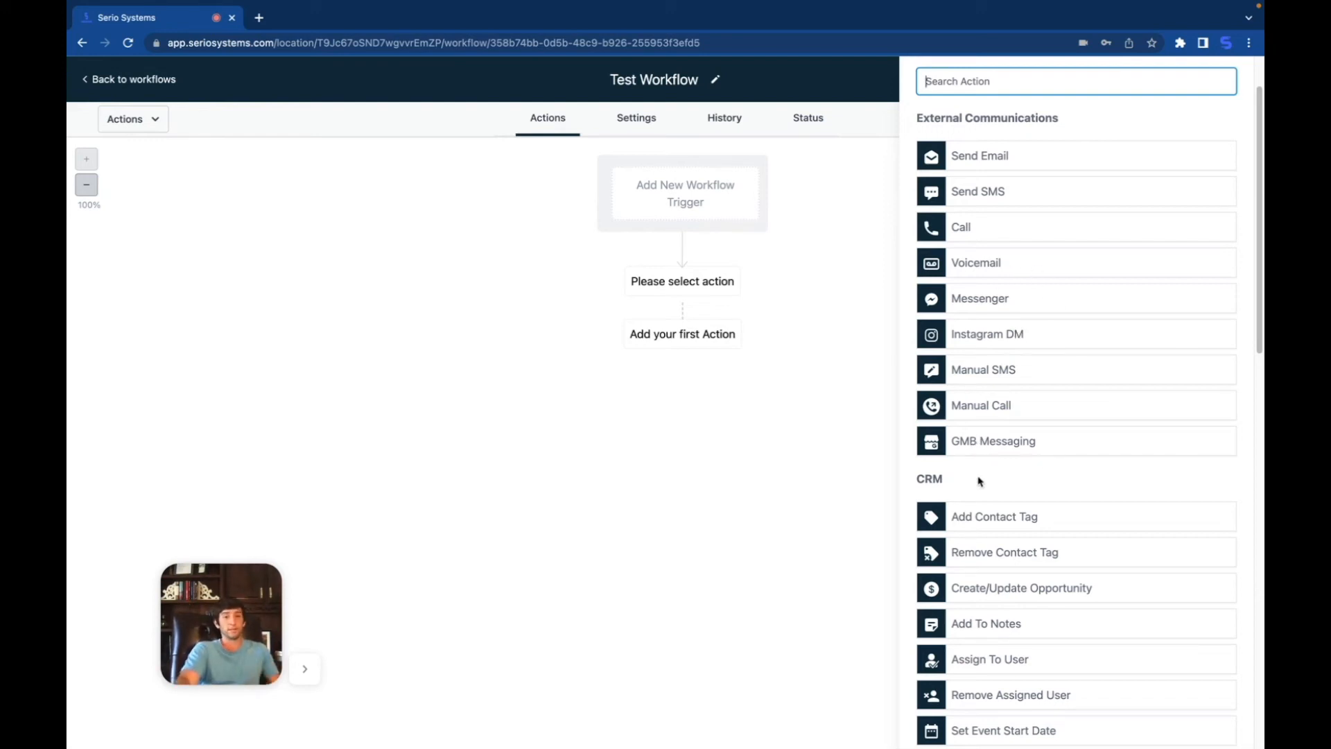
{"action": "scroll", "coordinate": [990, 472], "scroll_direction": "down", "scroll_amount": 1}
{"action": "scroll", "coordinate": [970, 483], "scroll_direction": "down", "scroll_amount": 1}
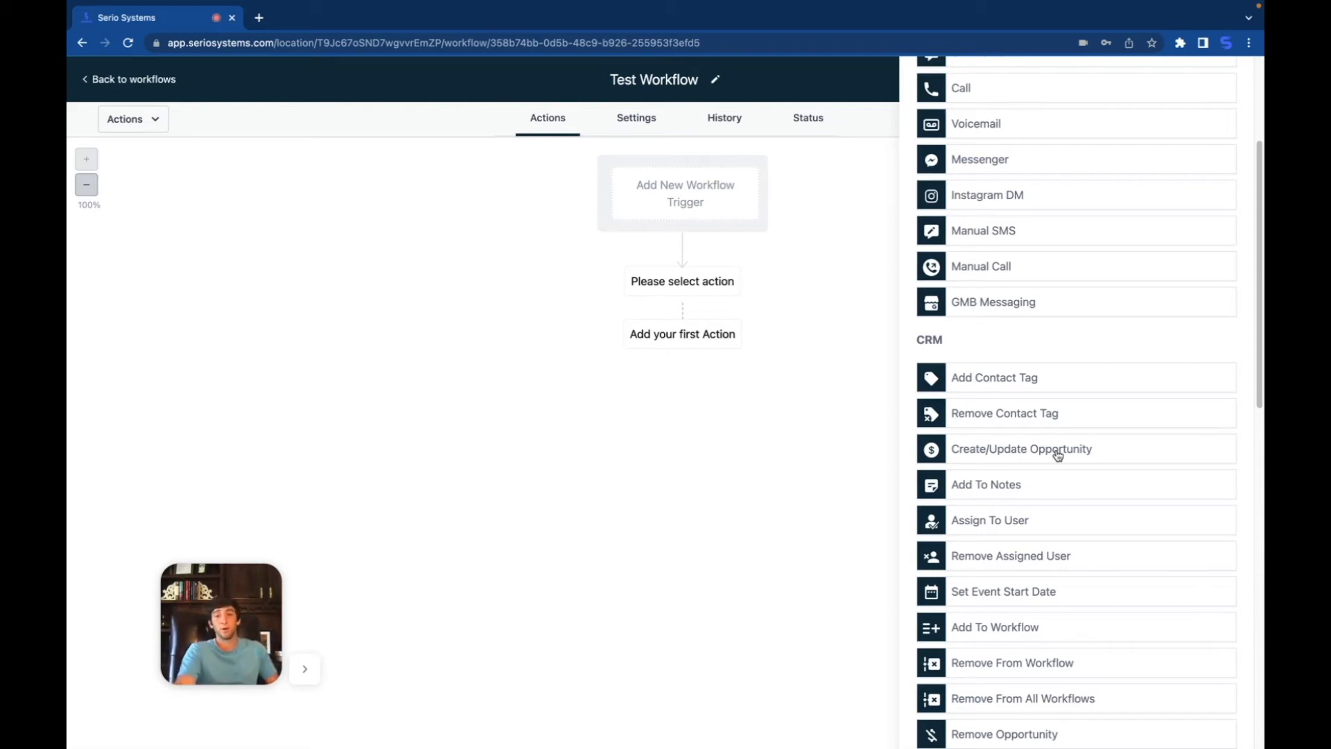
{"action": "scroll", "coordinate": [1019, 454], "scroll_direction": "down", "scroll_amount": 1}
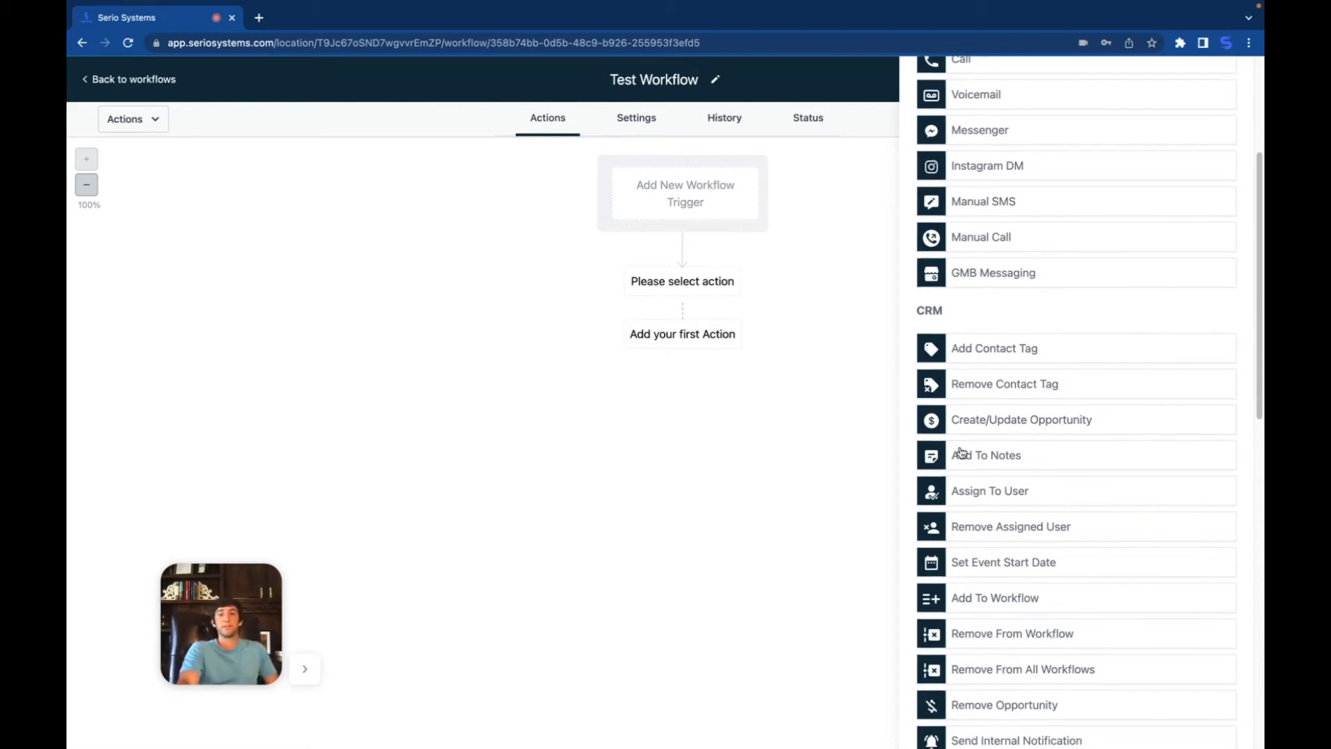
{"action": "scroll", "coordinate": [963, 451], "scroll_direction": "down", "scroll_amount": 1}
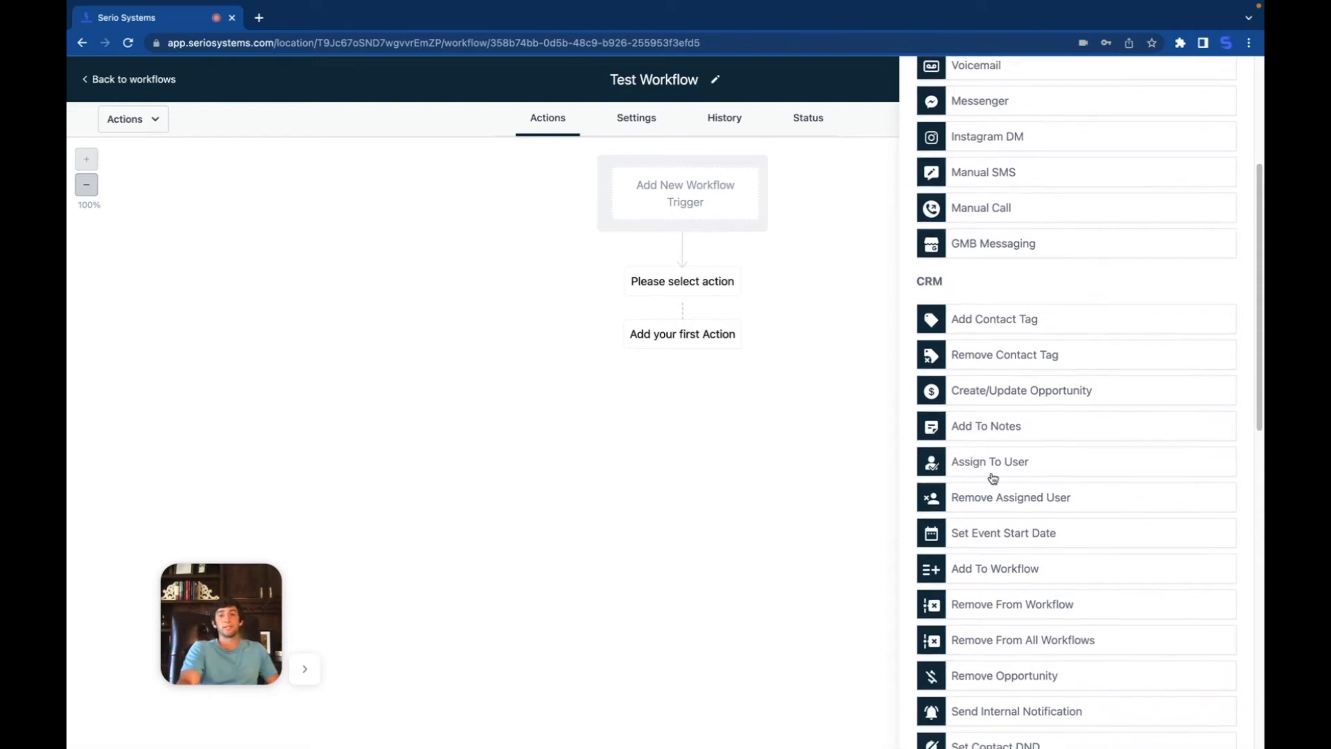
{"action": "left_click", "coordinate": [999, 426]}
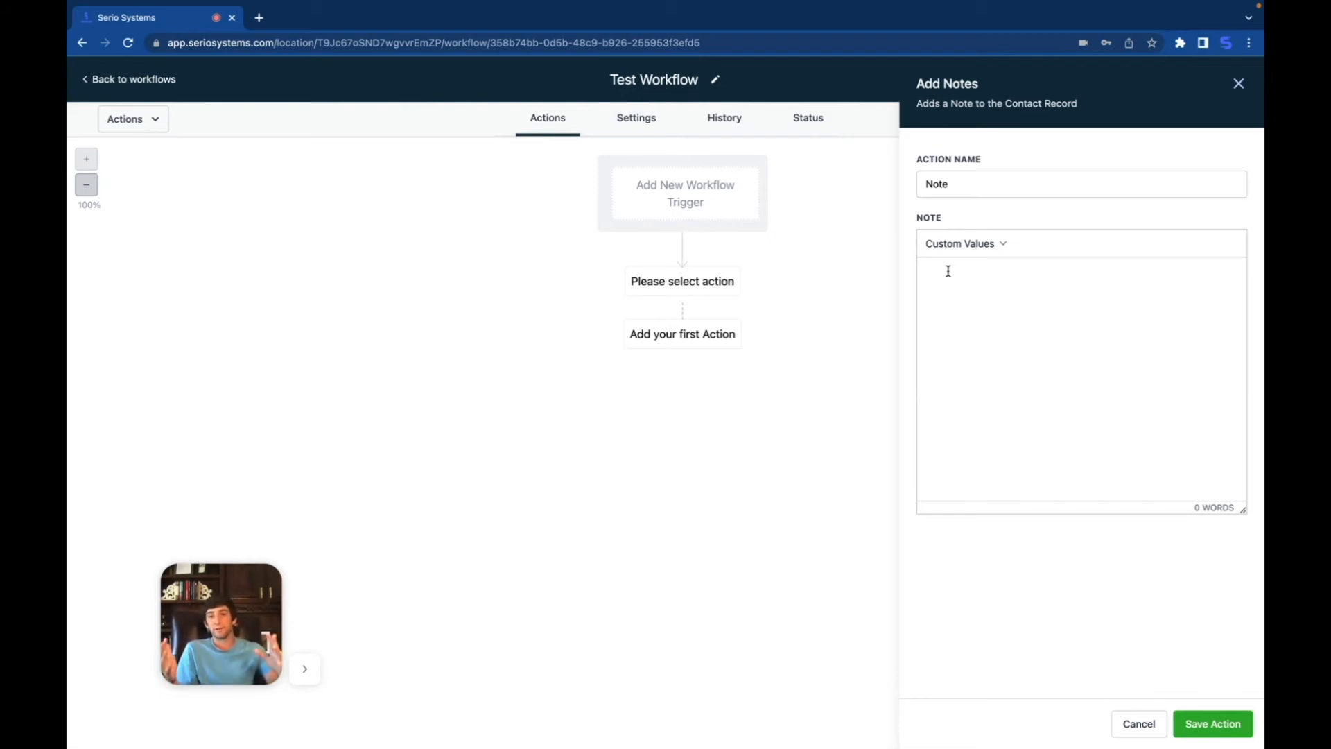
Step: Compose the note as the contact's Full Name value, "wants", and the contact's Select Service custom field, and save the action
{"action": "left_click", "coordinate": [982, 244]}
{"action": "mouse_move", "coordinate": [970, 272]}
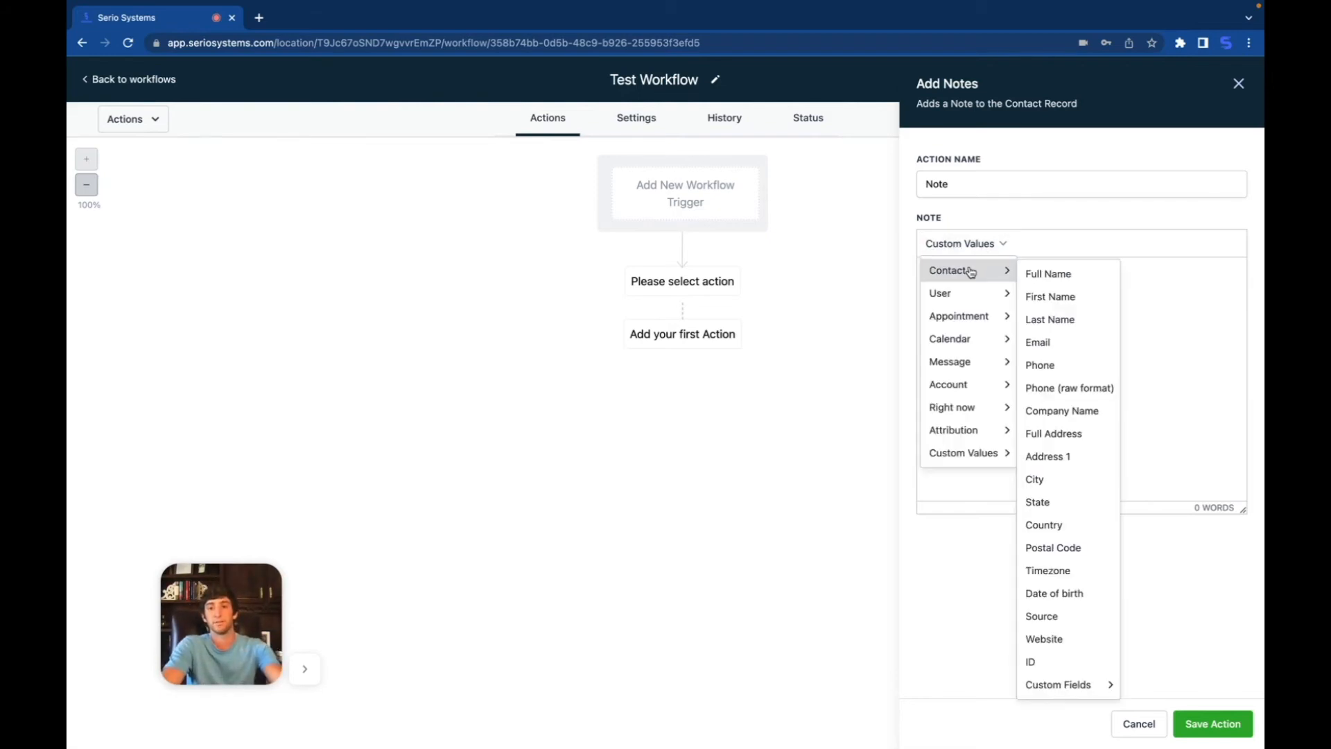
{"action": "left_click", "coordinate": [1044, 273]}
{"action": "type", "text": "wants"}
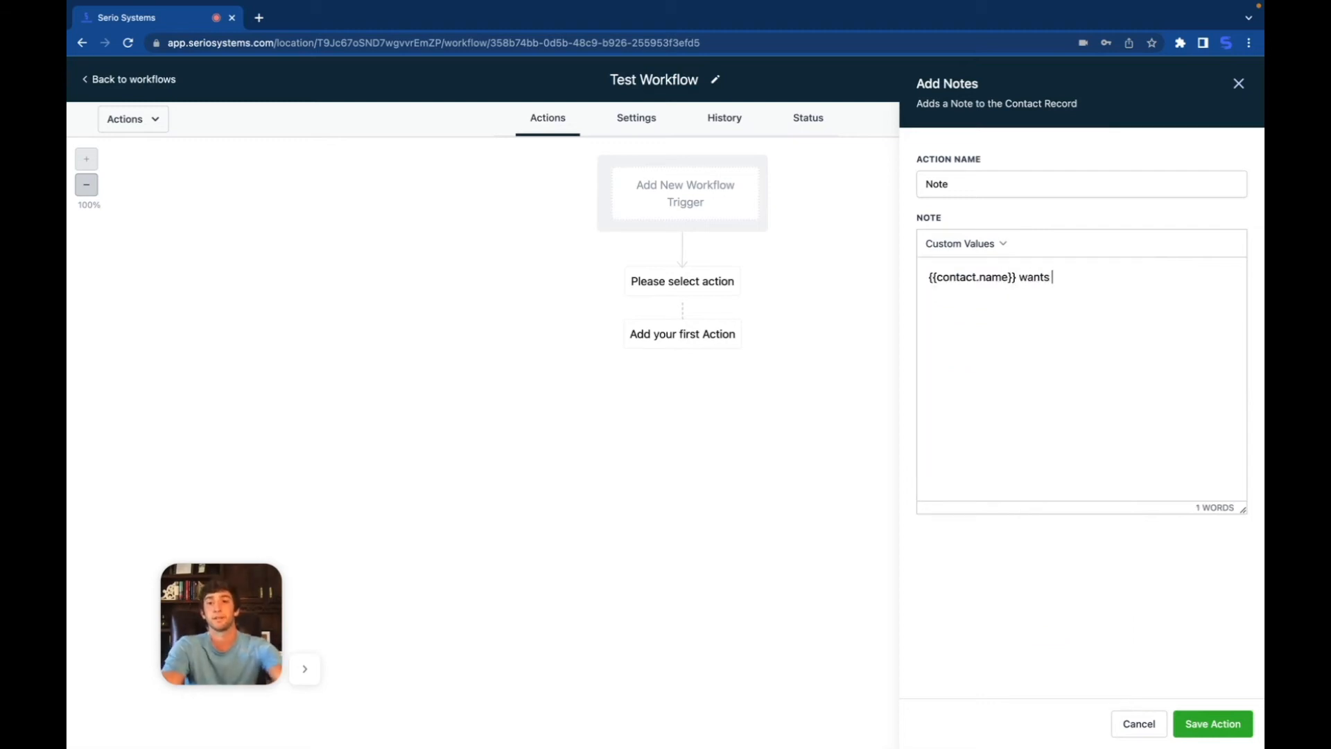
{"action": "left_click", "coordinate": [971, 239]}
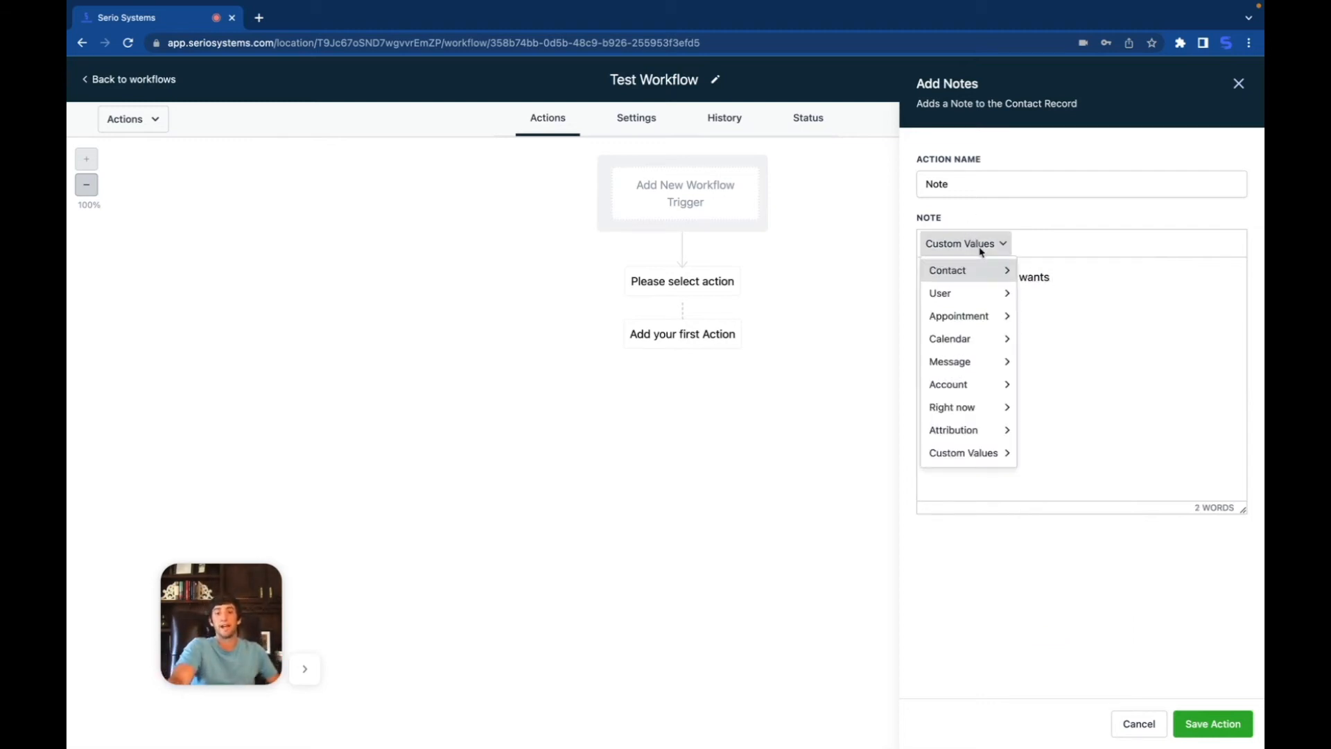
{"action": "mouse_move", "coordinate": [978, 269]}
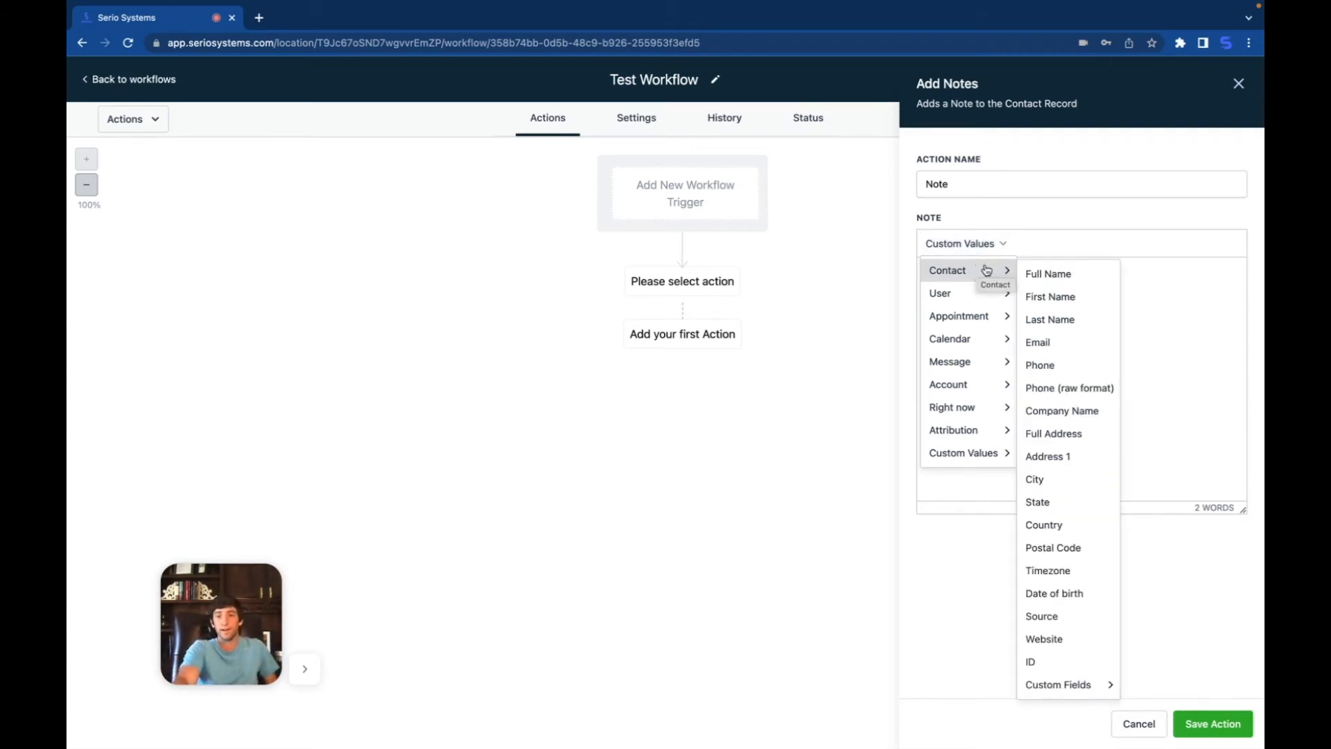
{"action": "mouse_move", "coordinate": [1057, 685]}
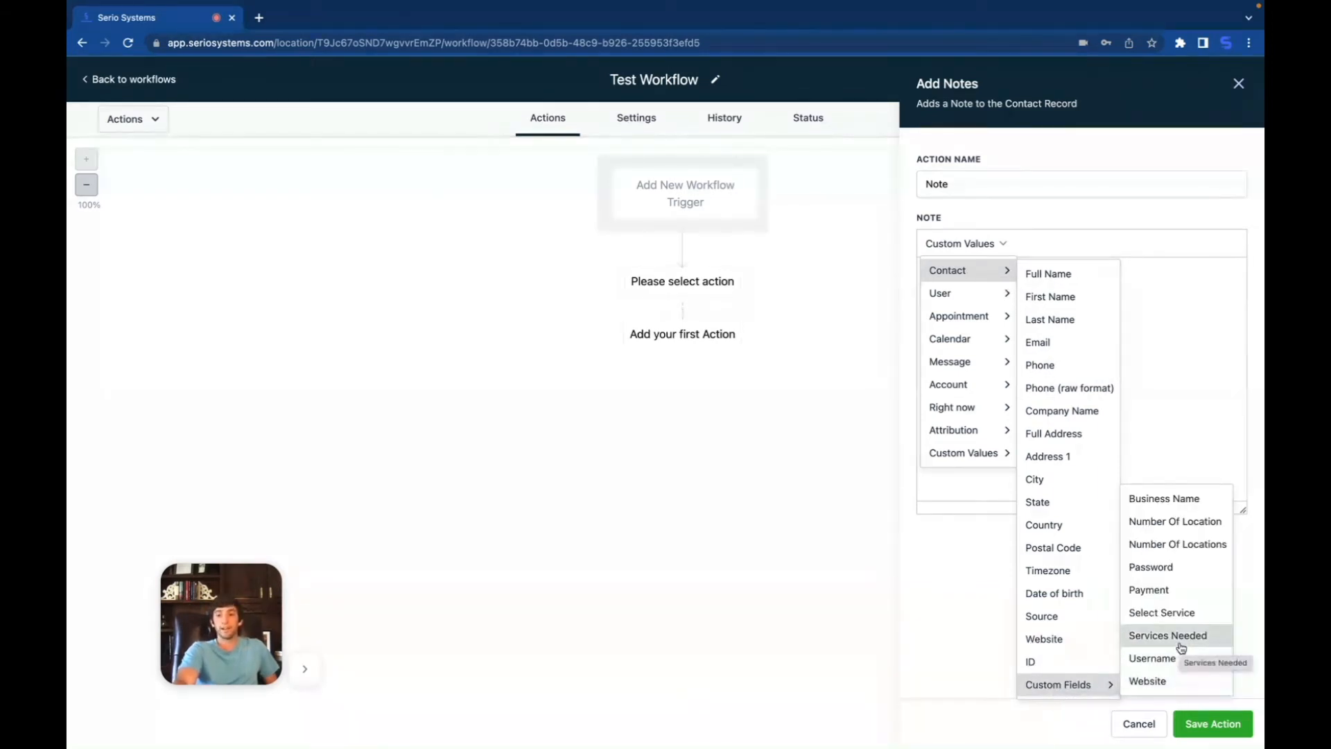
{"action": "left_click", "coordinate": [1158, 614]}
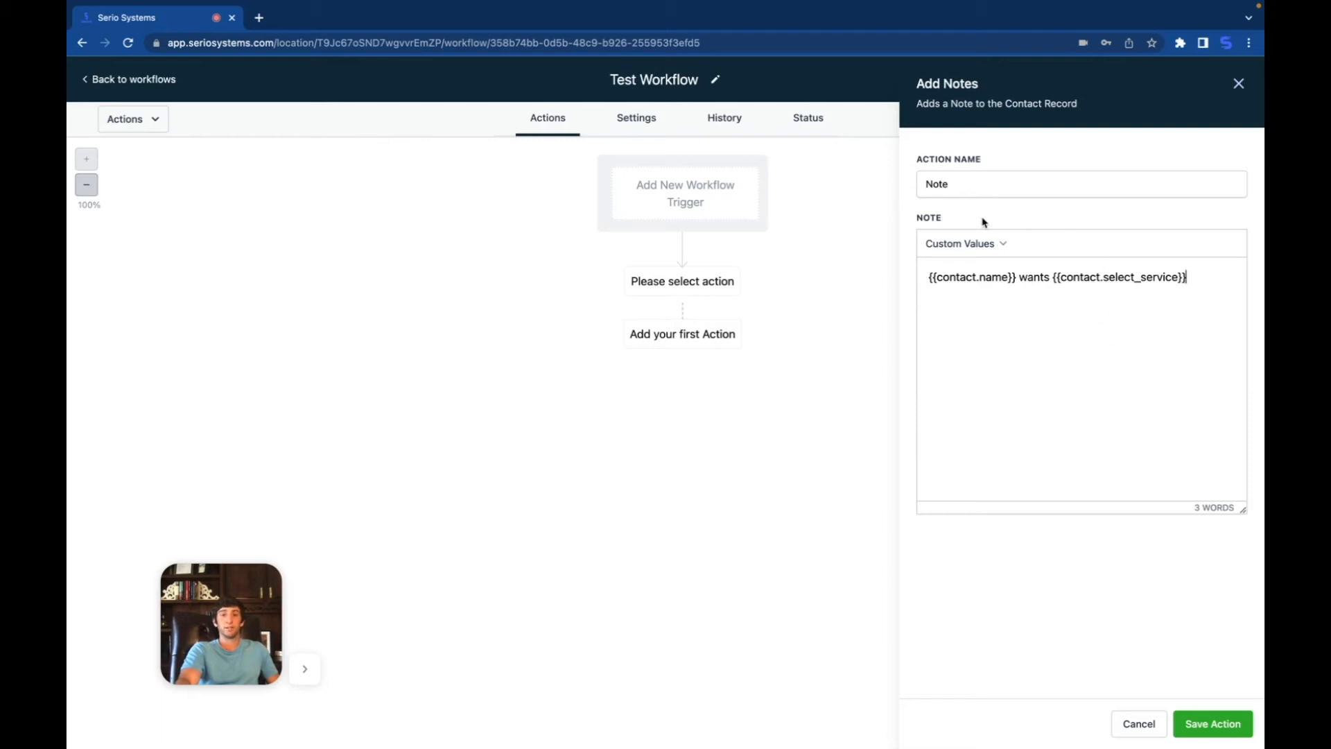
{"action": "left_click", "coordinate": [1213, 726]}
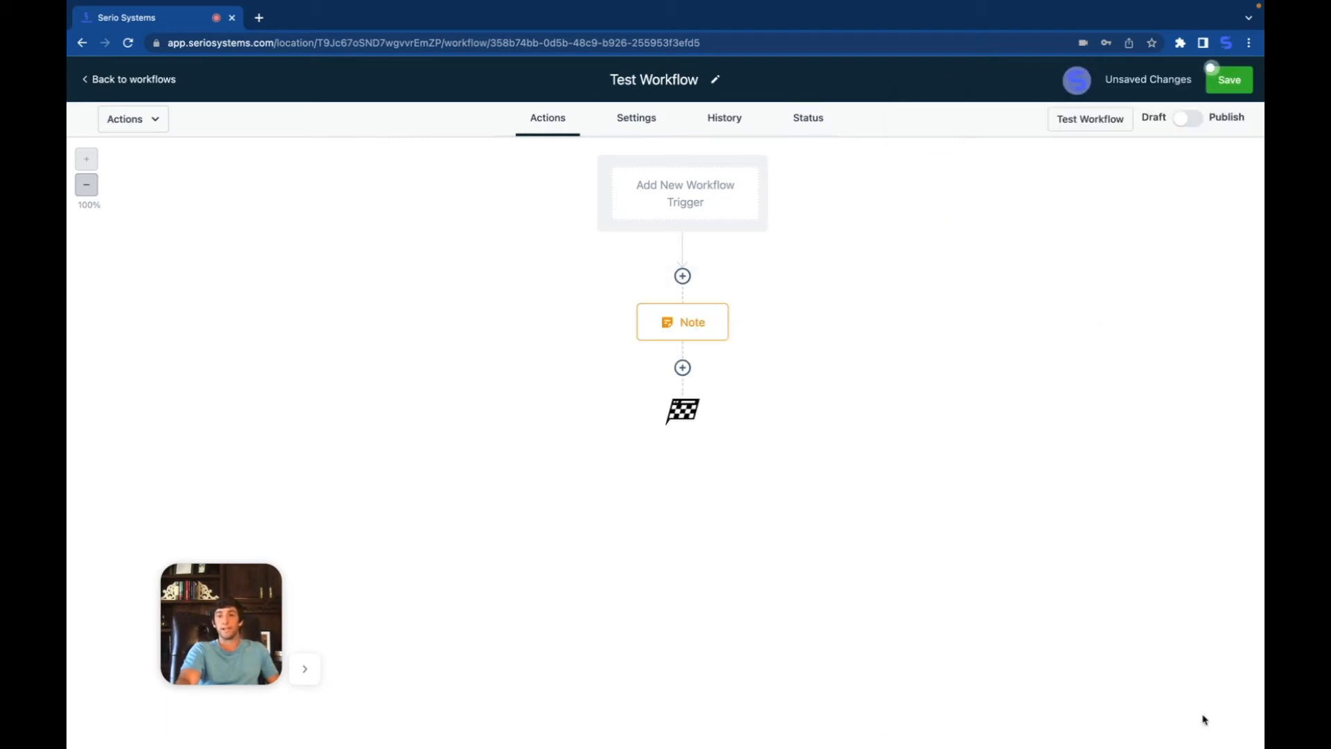
Step: Review the Assign To User action's settings for a step after the Note, and close it without saving
{"action": "left_click", "coordinate": [683, 368]}
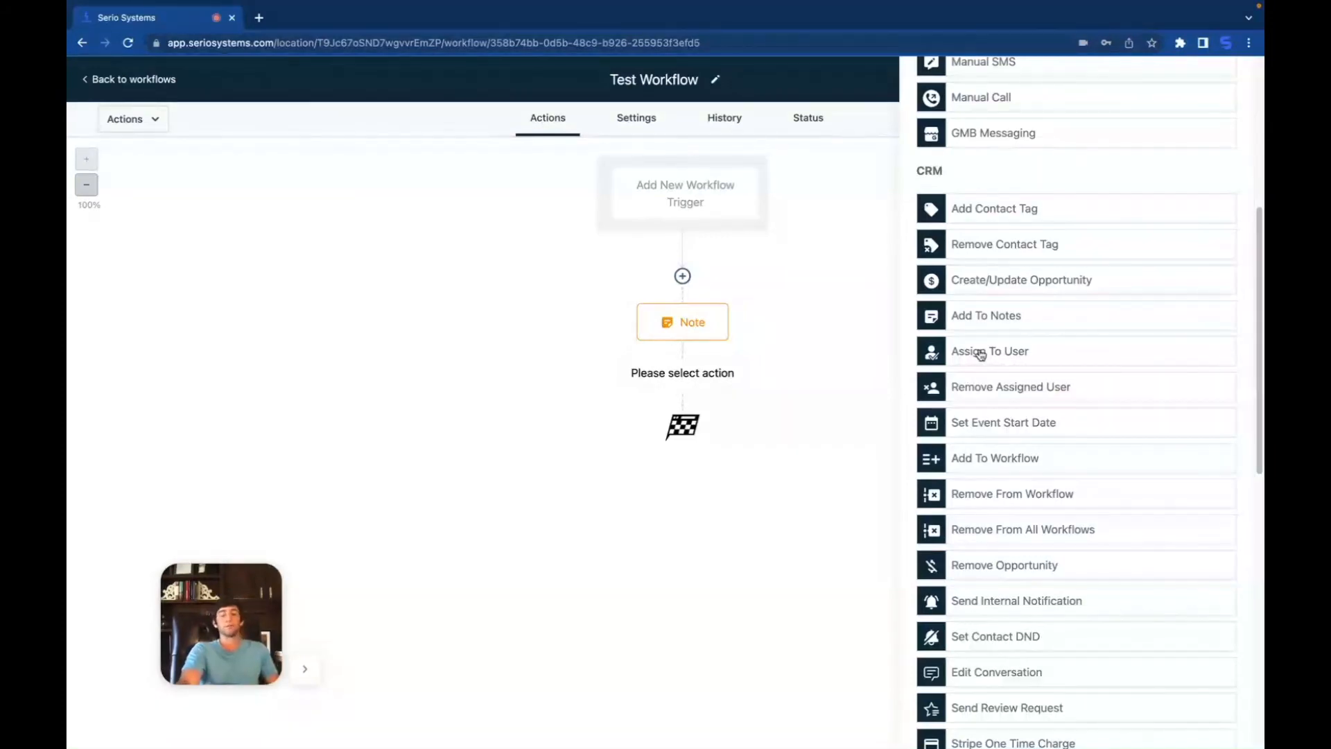
{"action": "left_click", "coordinate": [981, 354]}
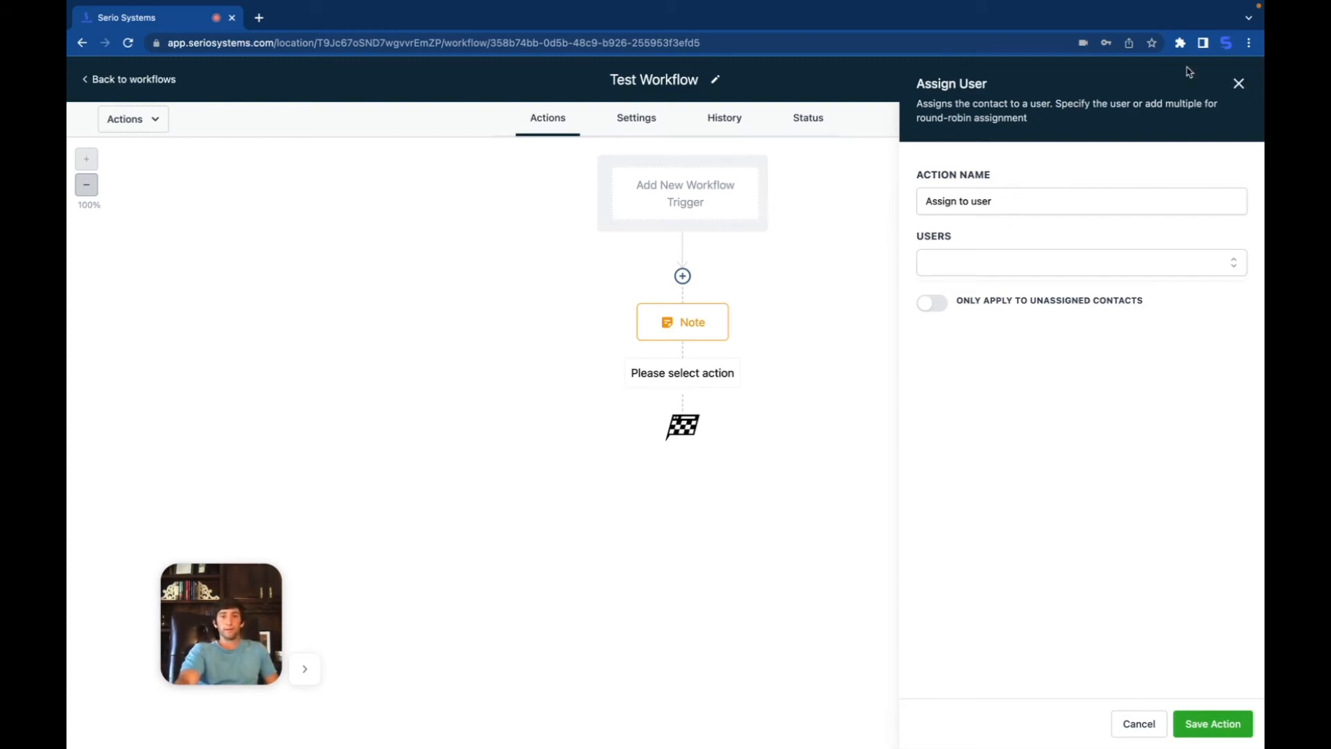
{"action": "left_click", "coordinate": [1240, 86]}
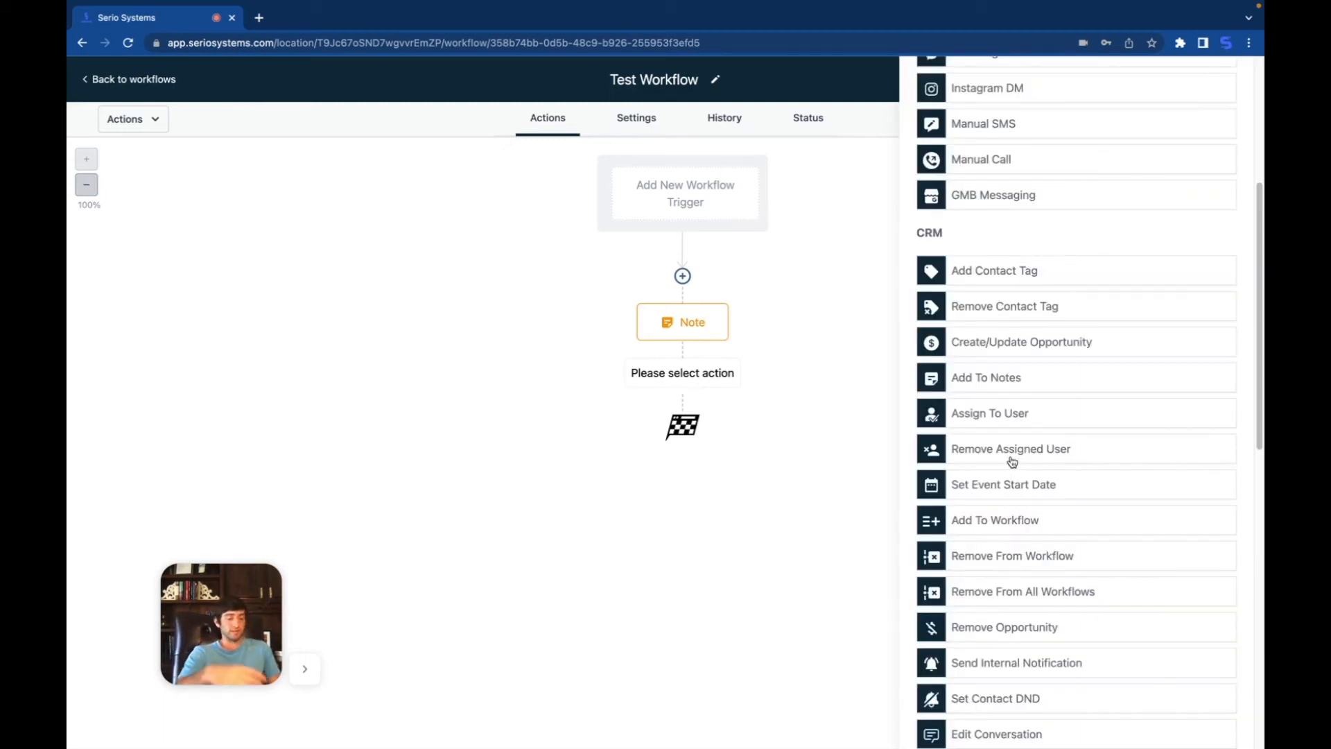
{"action": "scroll", "coordinate": [985, 464], "scroll_direction": "down", "scroll_amount": 1}
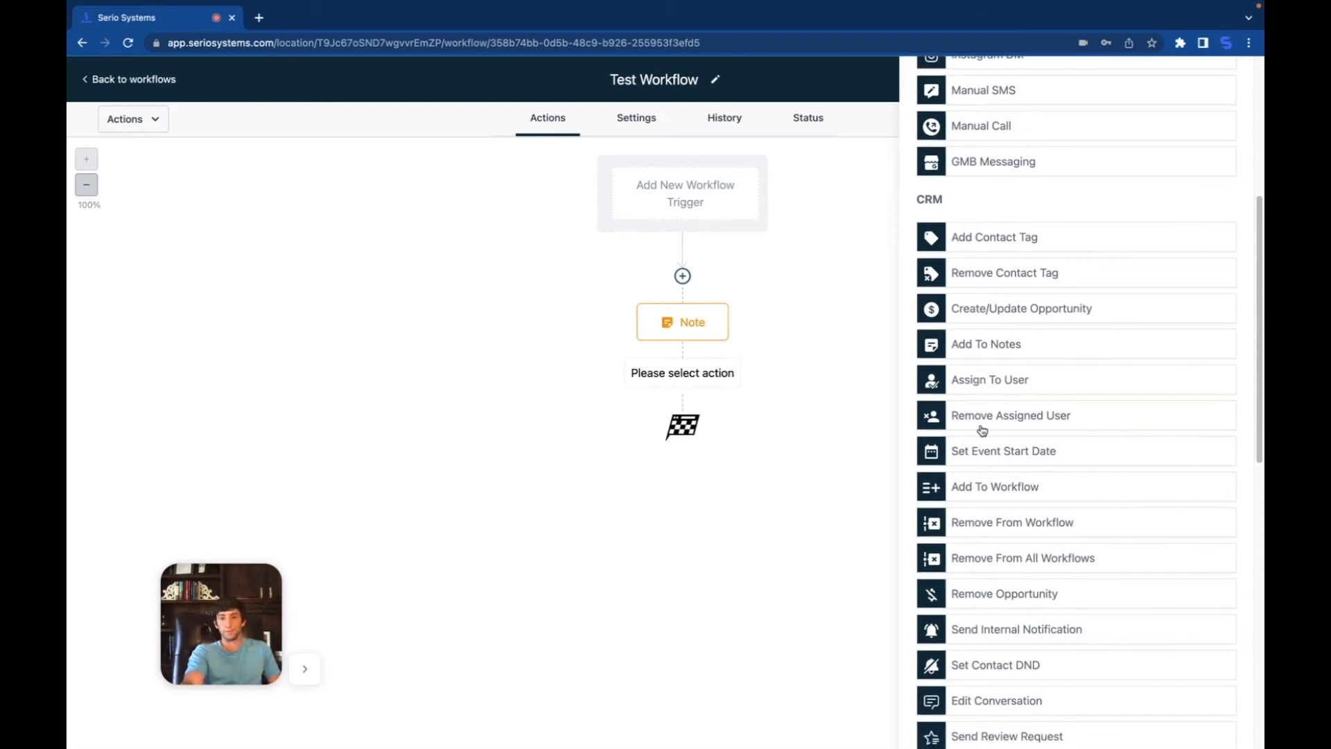
{"action": "scroll", "coordinate": [980, 454], "scroll_direction": "down", "scroll_amount": 1}
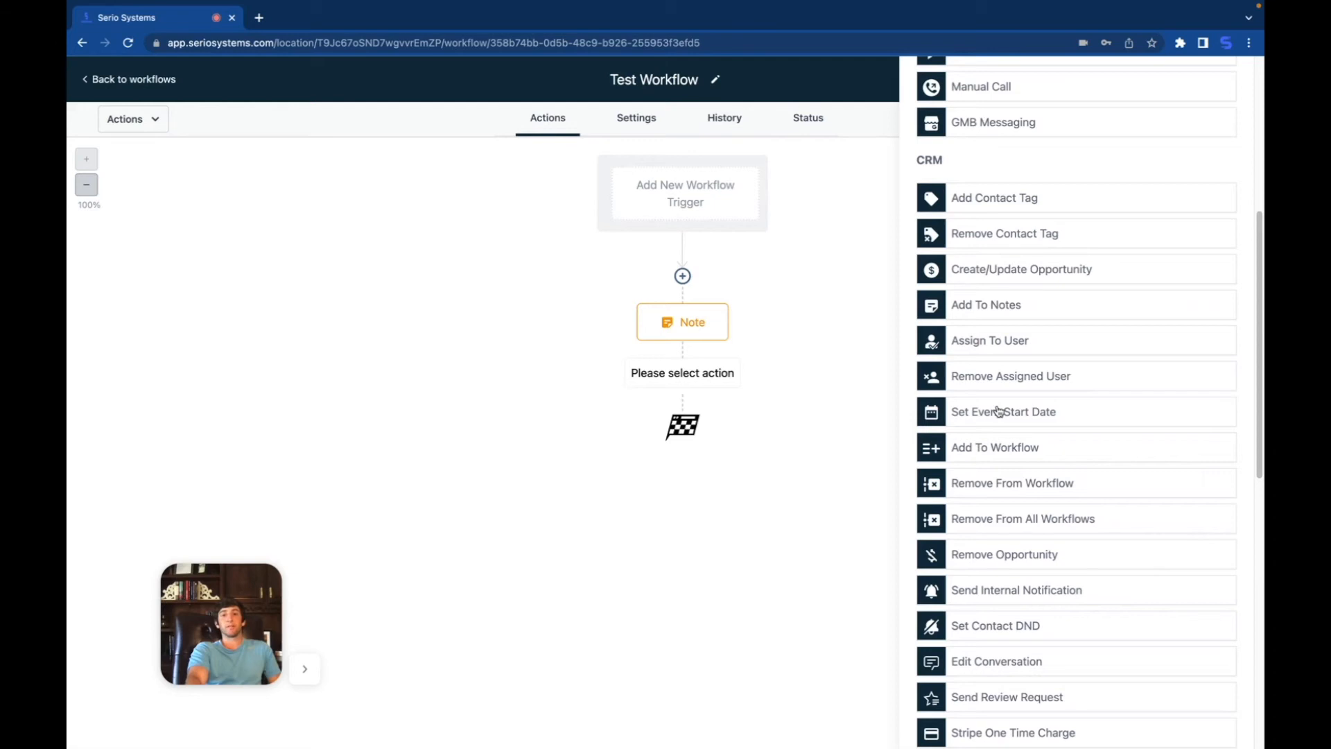
{"action": "left_click", "coordinate": [999, 412]}
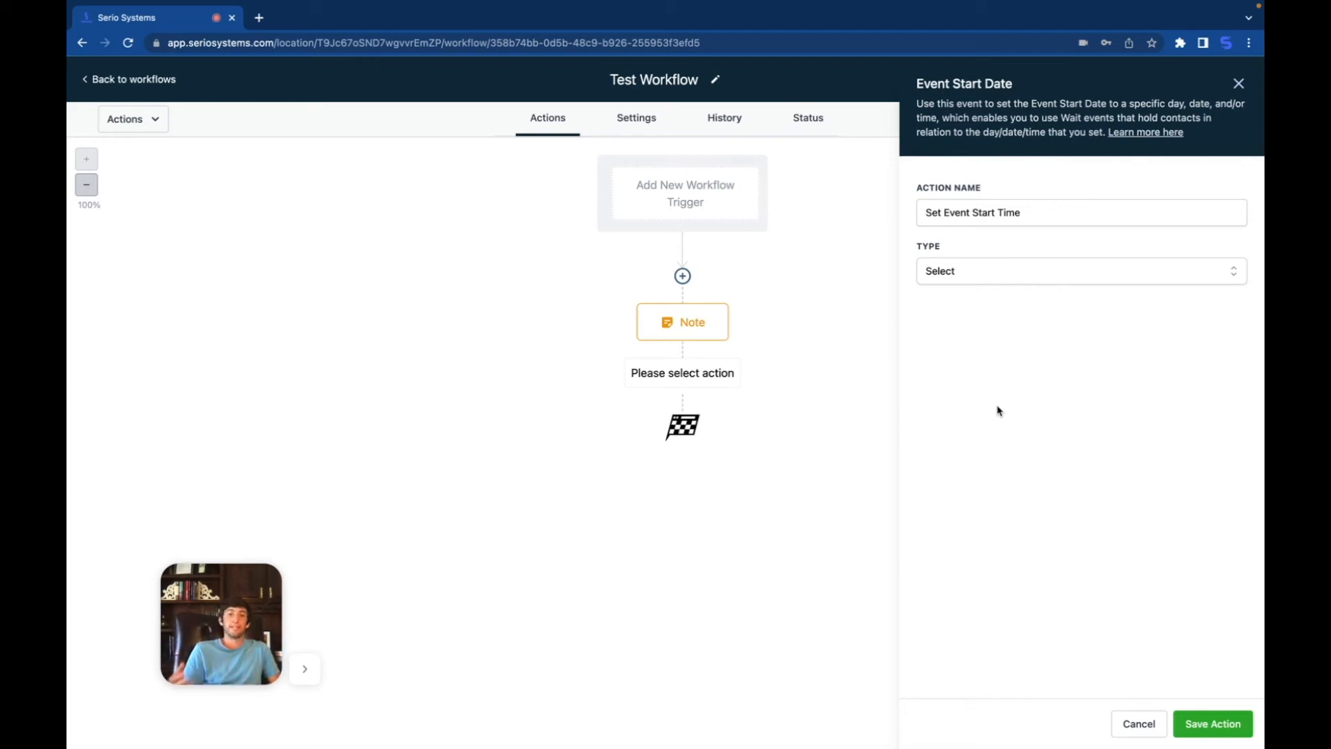
{"action": "left_click", "coordinate": [1012, 272]}
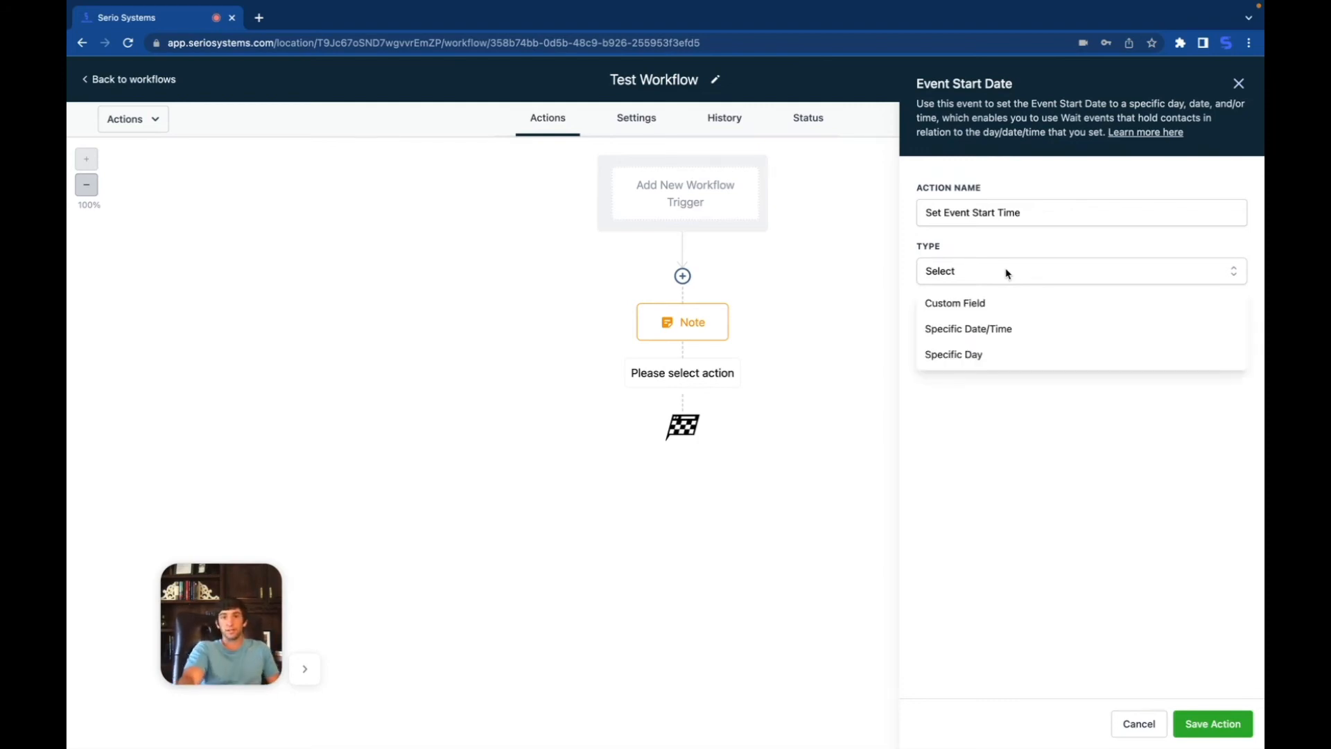
{"action": "left_click", "coordinate": [970, 330]}
{"action": "left_click", "coordinate": [966, 330]}
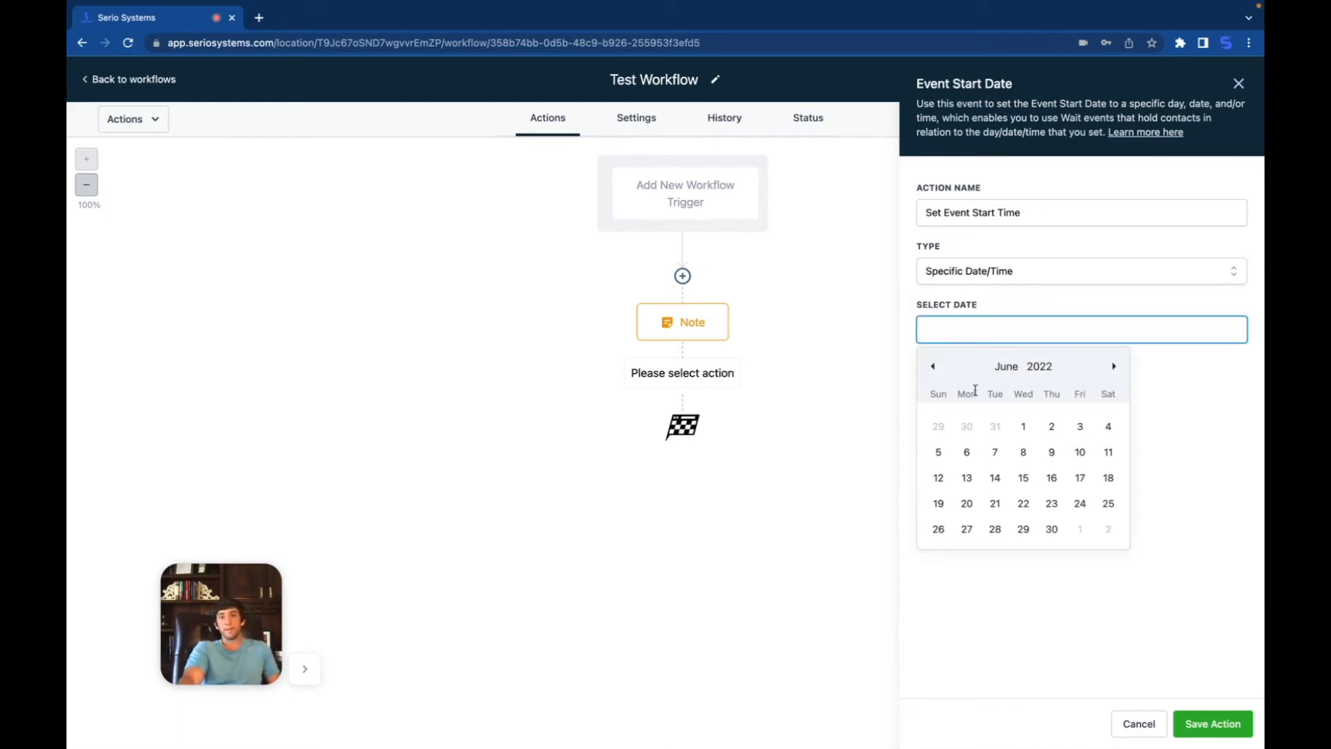
{"action": "left_click", "coordinate": [1108, 452]}
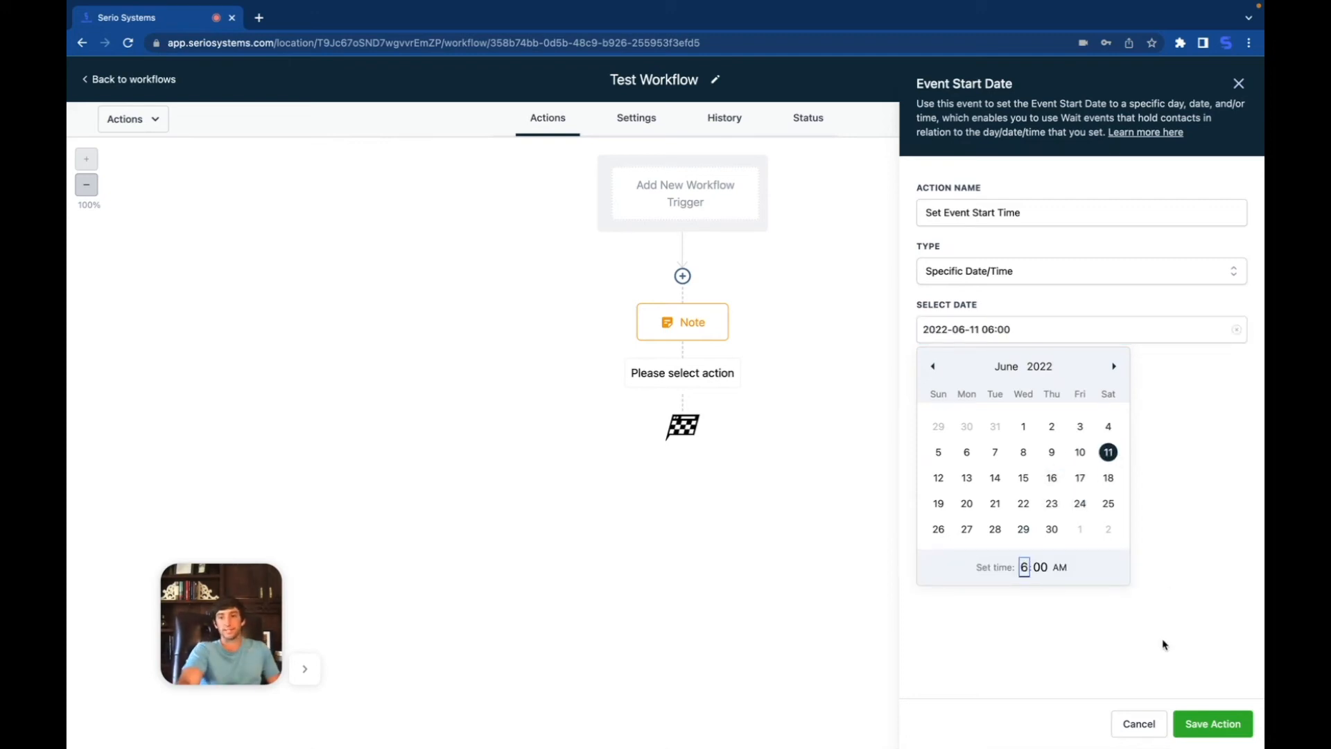
{"action": "left_click", "coordinate": [1194, 721]}
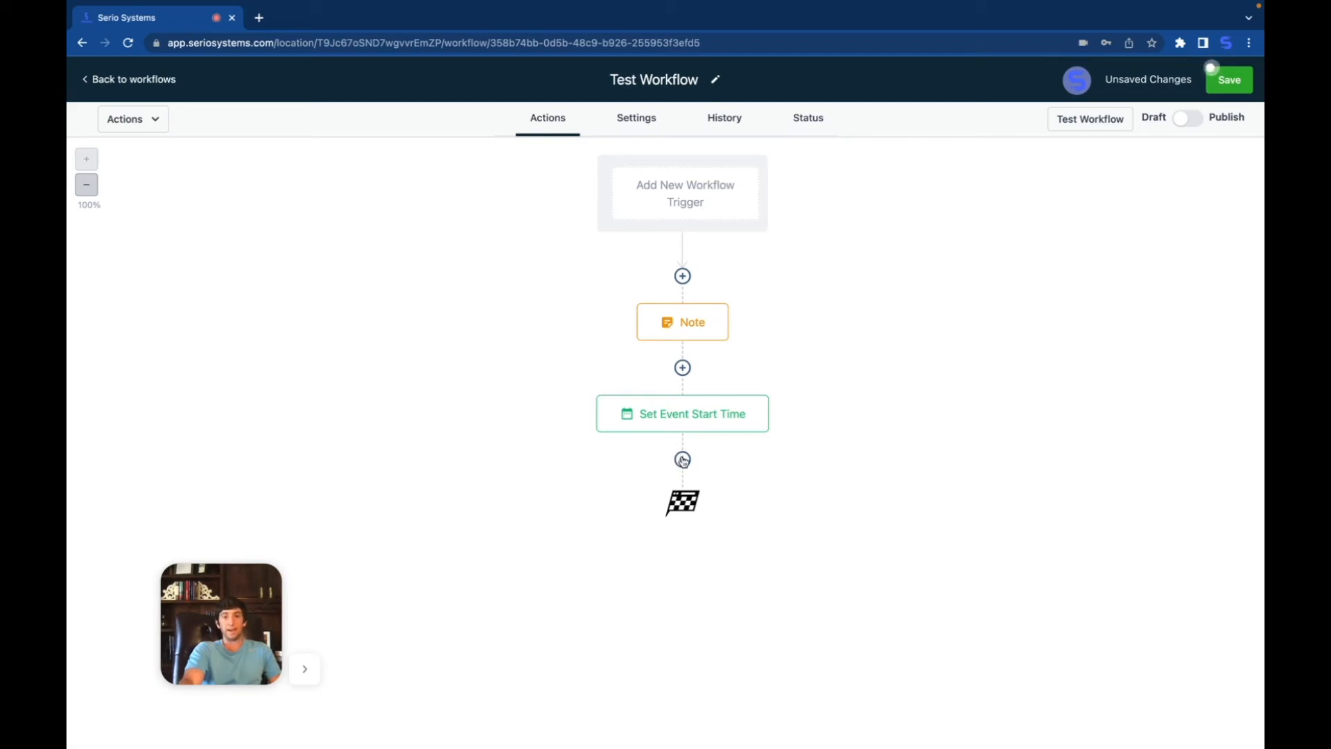
Step: Add a Wait action after Set Event Start Time and make it wait for Event / Appointment time
{"action": "left_click", "coordinate": [683, 459]}
{"action": "type", "text": "wait"}
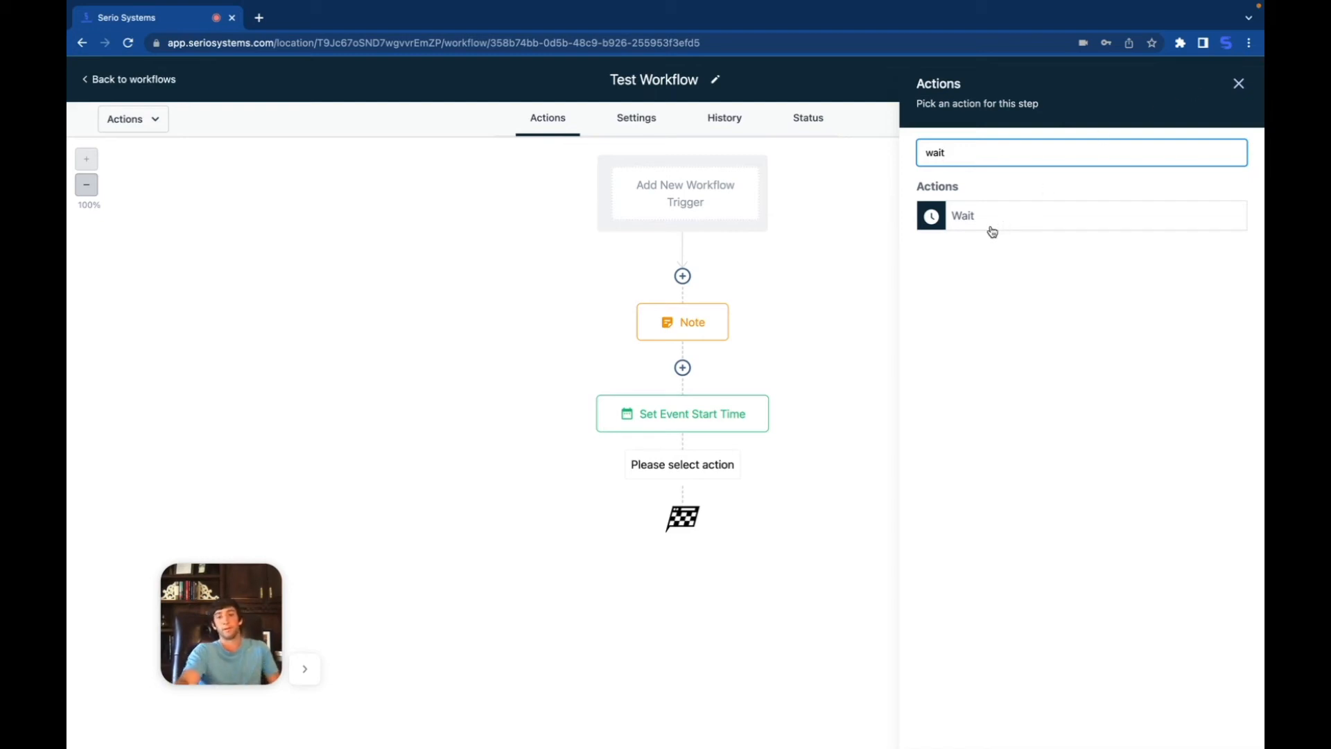
{"action": "left_click", "coordinate": [954, 212]}
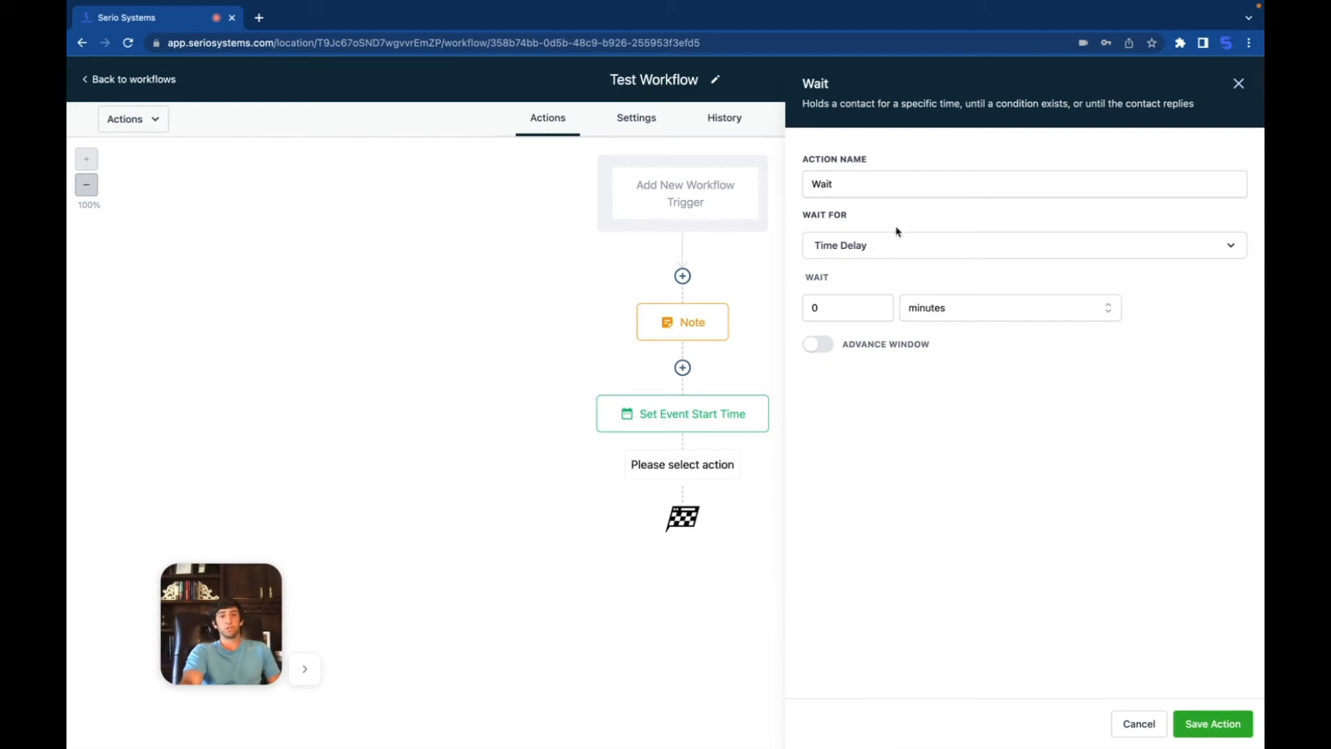
{"action": "left_click", "coordinate": [848, 250]}
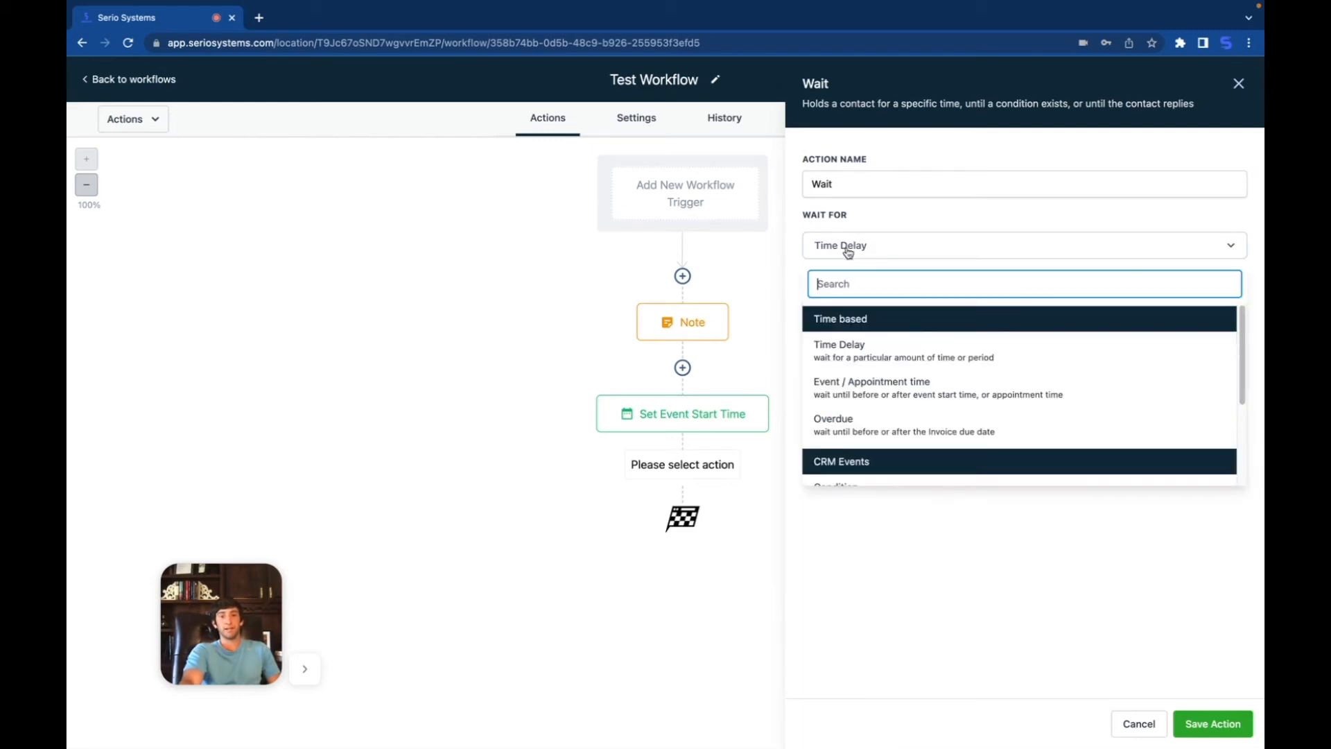
{"action": "left_click", "coordinate": [852, 390]}
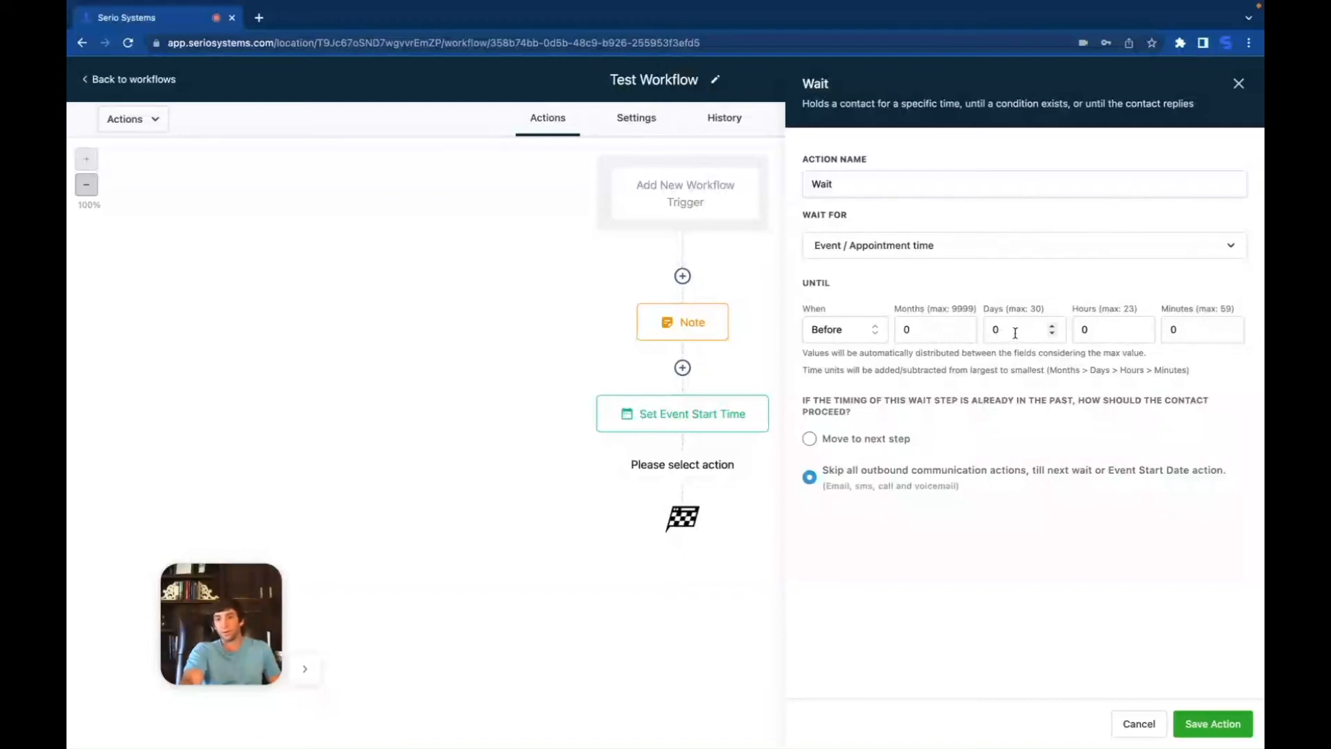
Step: Set the wait to end 1 day, 2 hours and 30 minutes before the event, and save the action
{"action": "left_click", "coordinate": [1086, 328]}
{"action": "type", "text": "2"}
{"action": "left_click", "coordinate": [1174, 328]}
{"action": "type", "text": "30"}
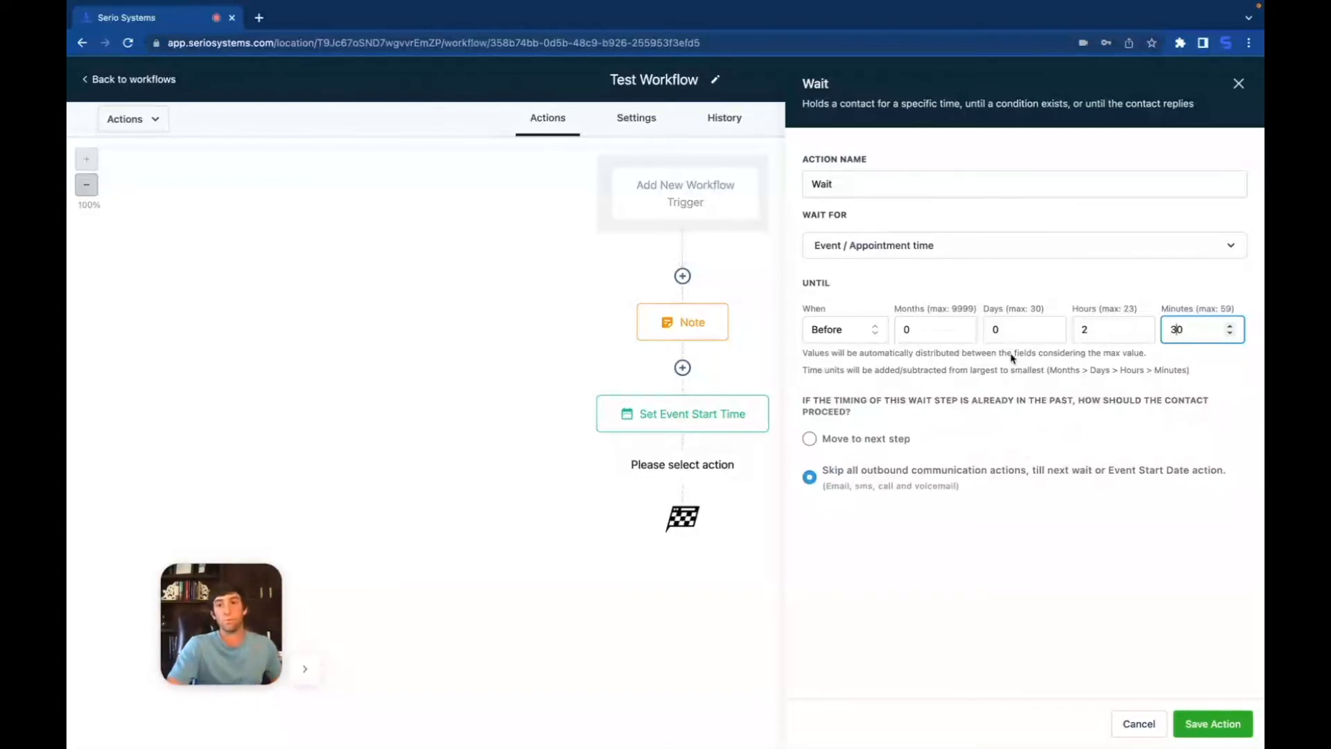
{"action": "left_click", "coordinate": [998, 332]}
{"action": "key", "text": "BackSpace"}
{"action": "type", "text": "1"}
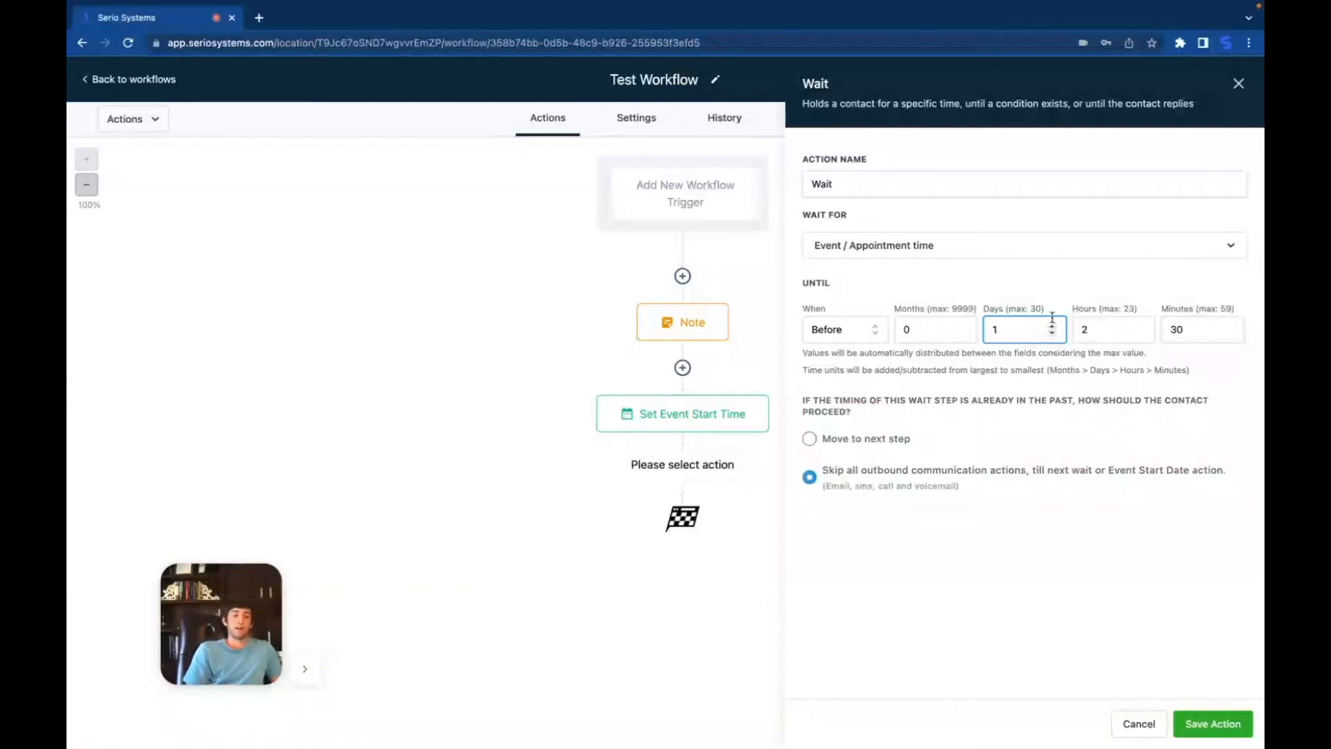
{"action": "key", "text": "Return"}
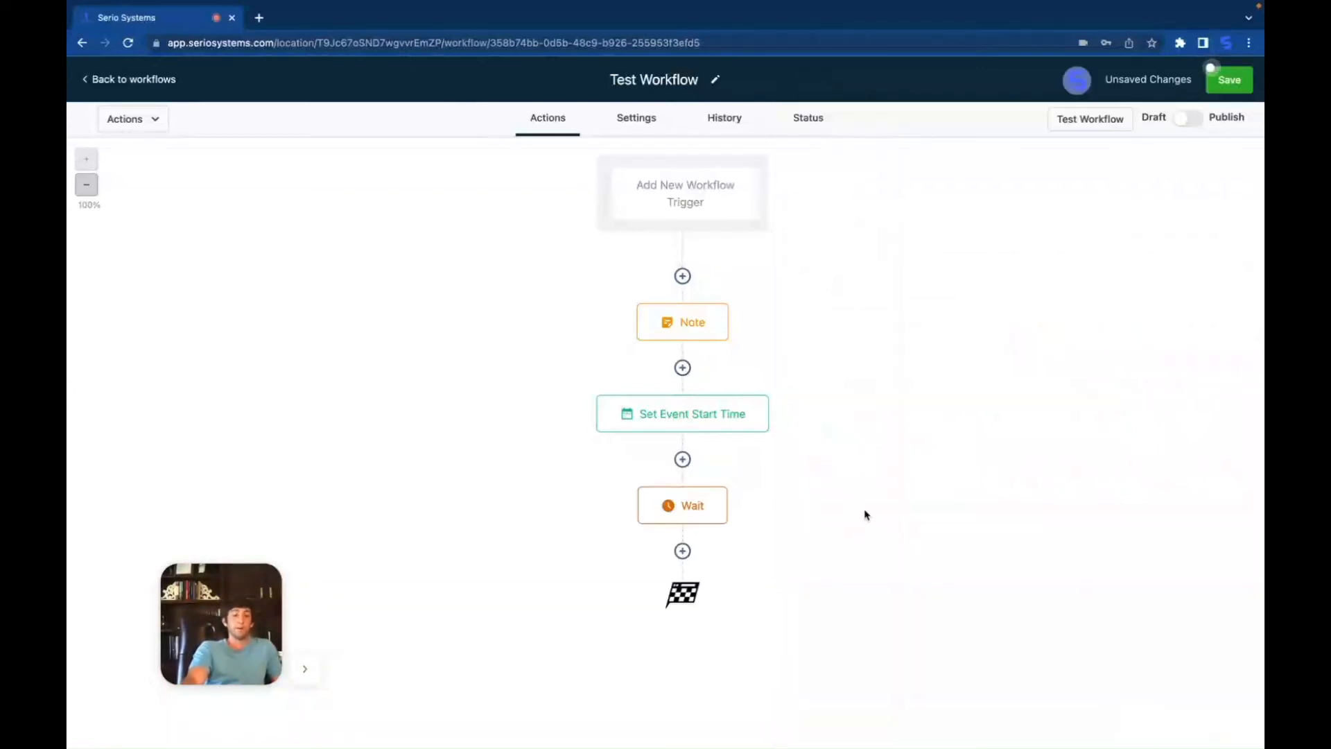
Step: Add a Send SMS action after the Wait with the message "event is almost live!" and save it
{"action": "left_click", "coordinate": [683, 550]}
{"action": "left_click", "coordinate": [993, 262]}
{"action": "left_click", "coordinate": [966, 363]}
{"action": "type", "text": "event is almost live!"}
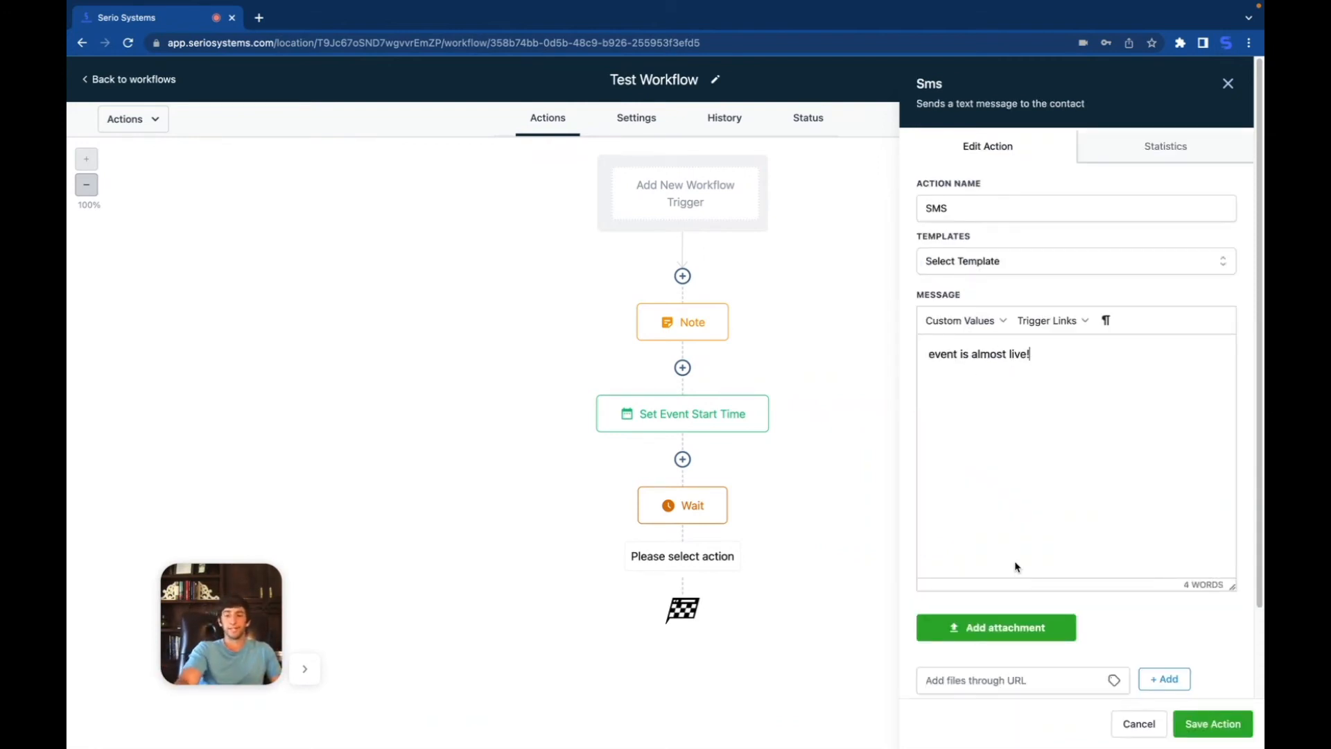
{"action": "left_click", "coordinate": [1219, 724]}
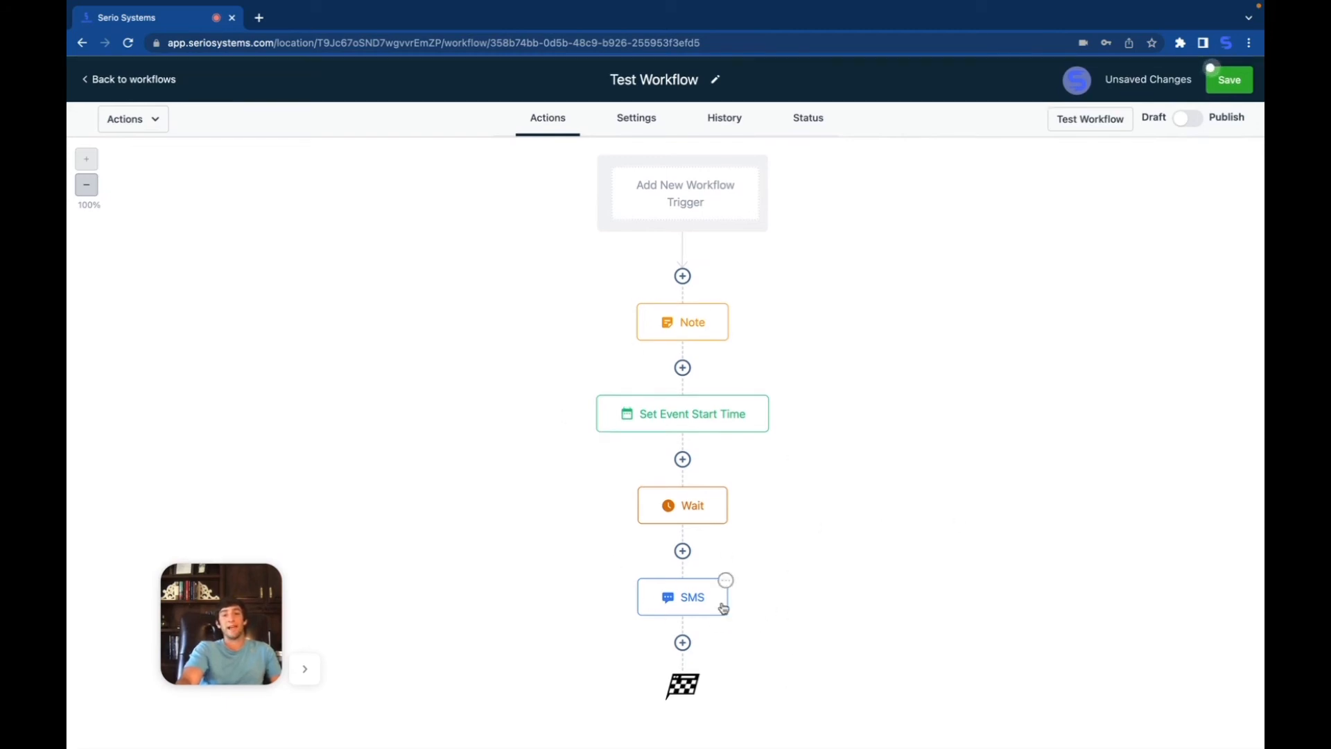
Step: Add a Send Internal Notification action after the SMS and set its type of notification to Notification
{"action": "mouse_move", "coordinate": [721, 506]}
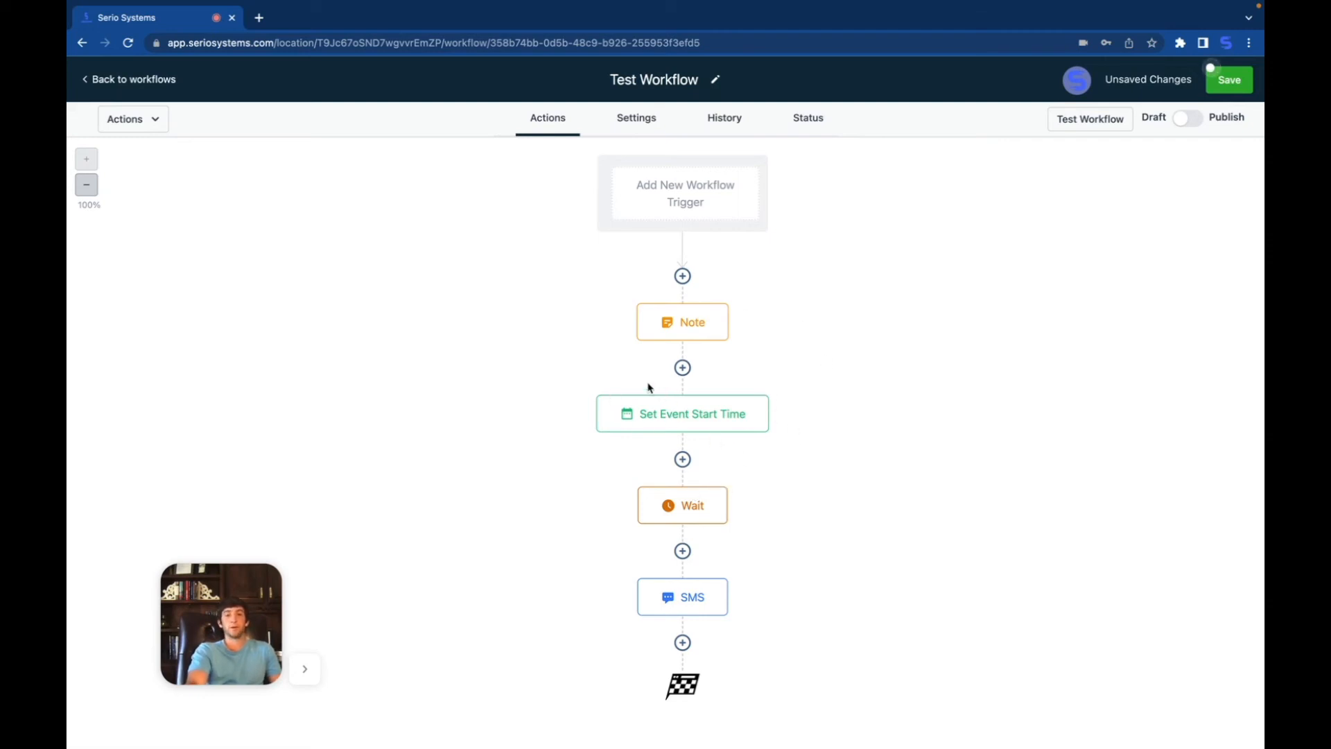
{"action": "left_click", "coordinate": [683, 643]}
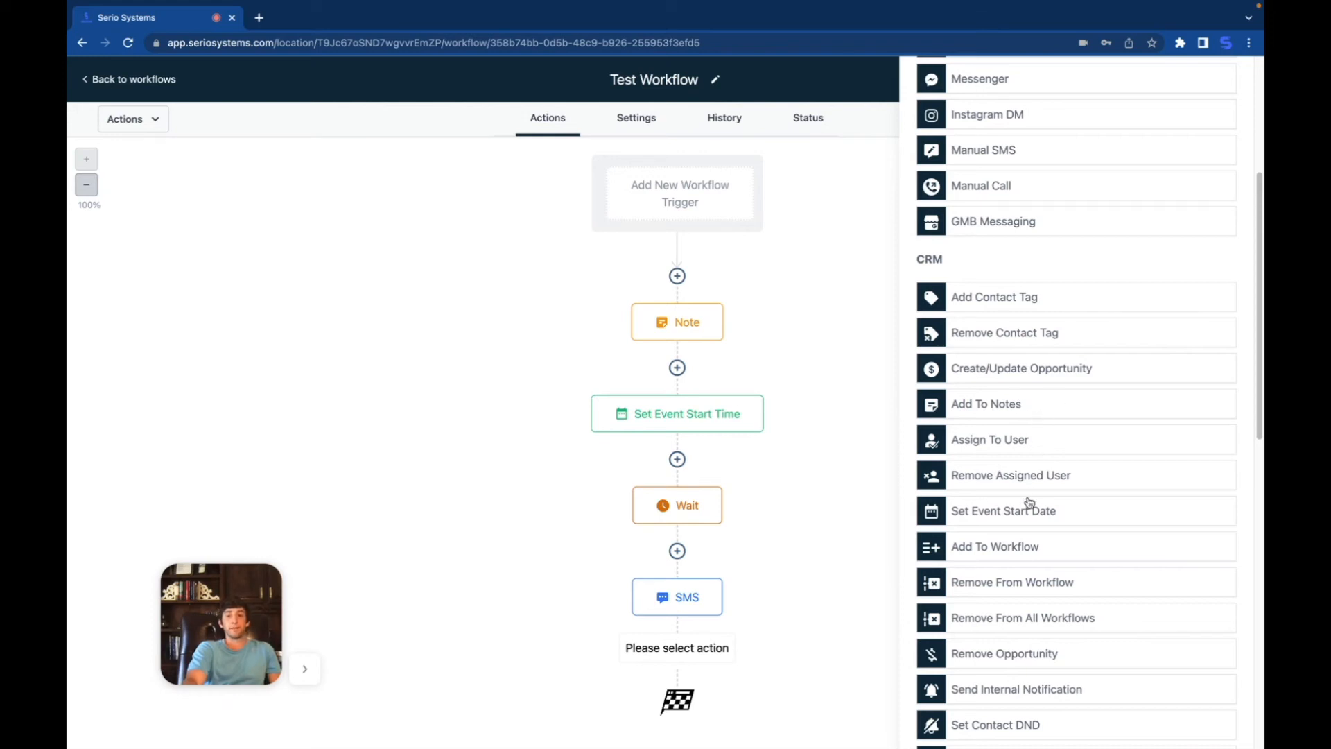
{"action": "scroll", "coordinate": [999, 554], "scroll_direction": "down", "scroll_amount": 1}
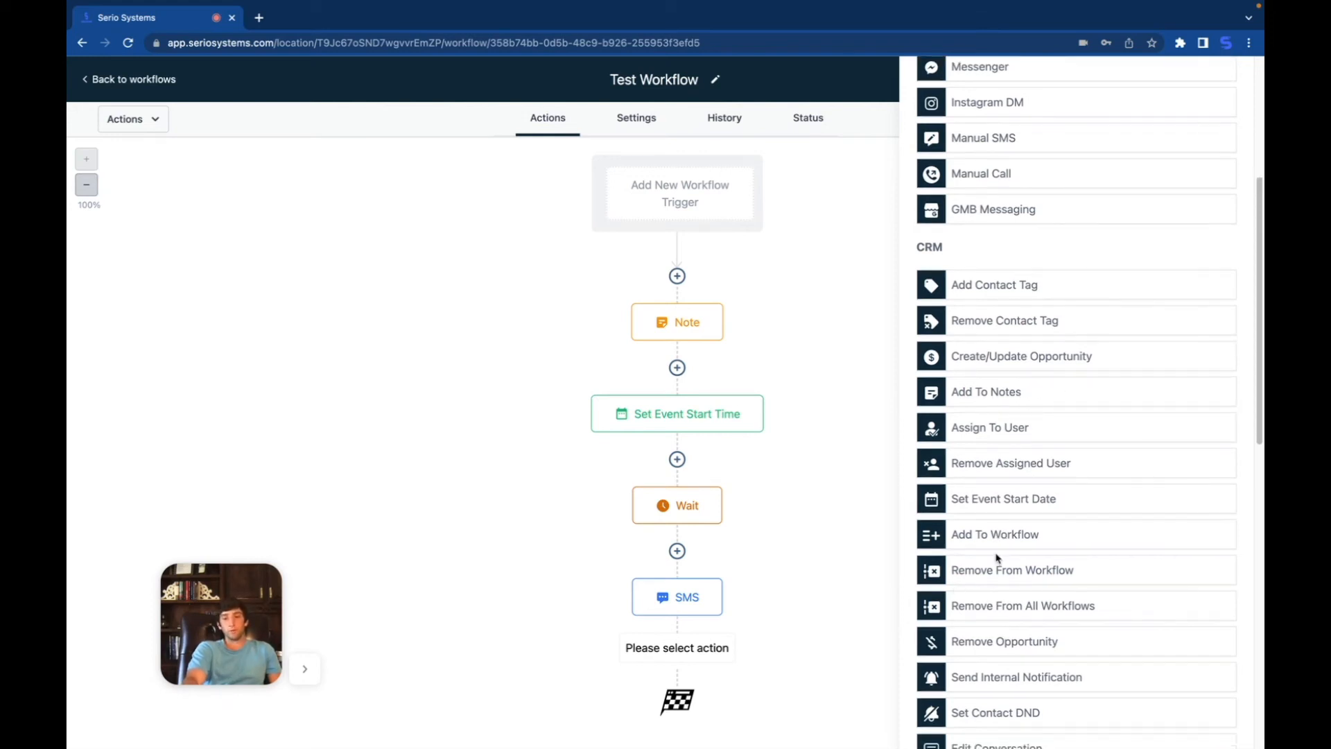
{"action": "scroll", "coordinate": [997, 558], "scroll_direction": "down", "scroll_amount": 1}
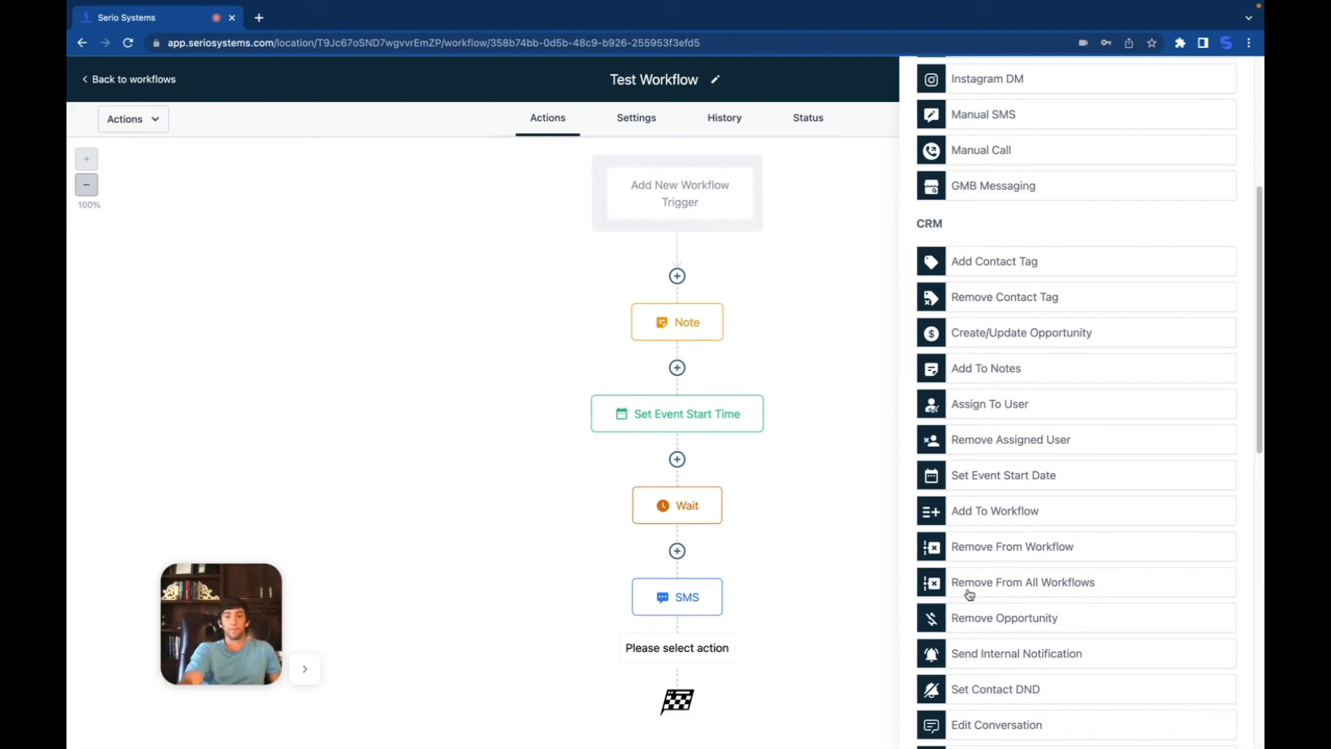
{"action": "scroll", "coordinate": [968, 594], "scroll_direction": "down", "scroll_amount": 1}
{"action": "scroll", "coordinate": [983, 583], "scroll_direction": "down", "scroll_amount": 1}
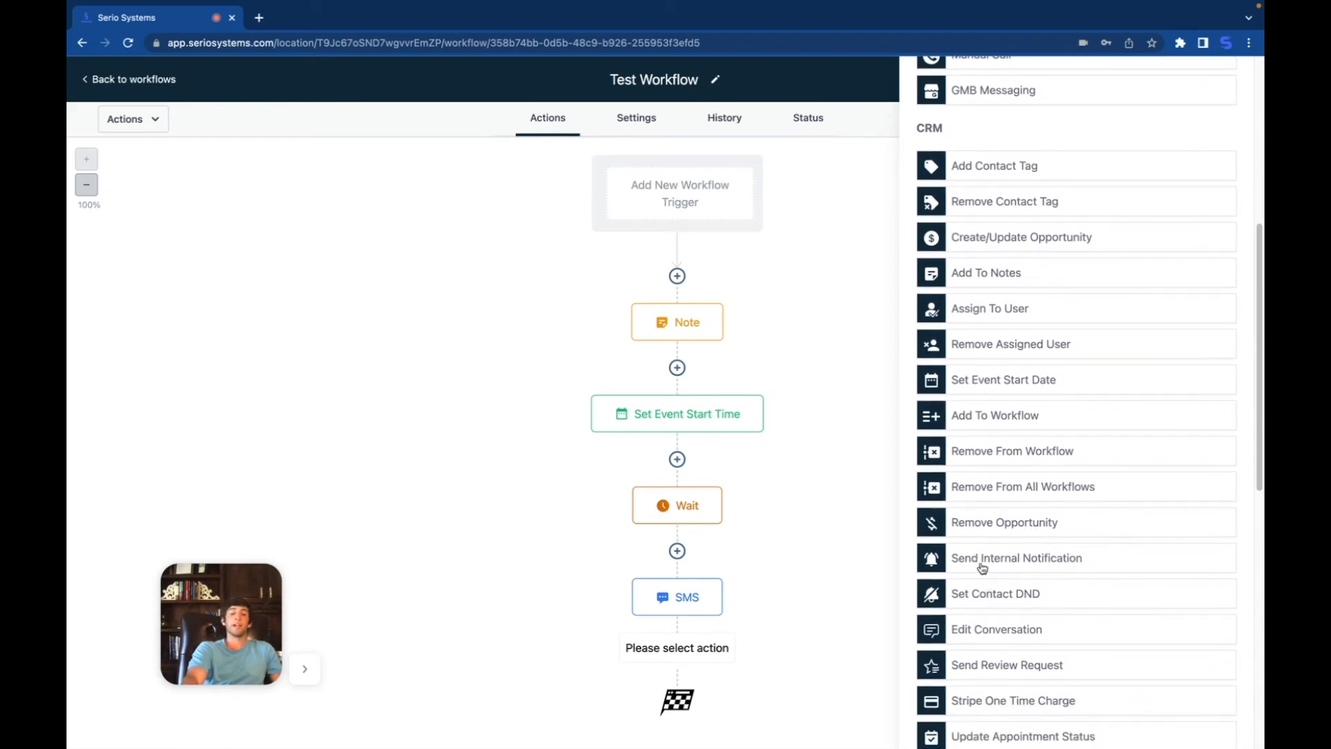
{"action": "left_click", "coordinate": [985, 567]}
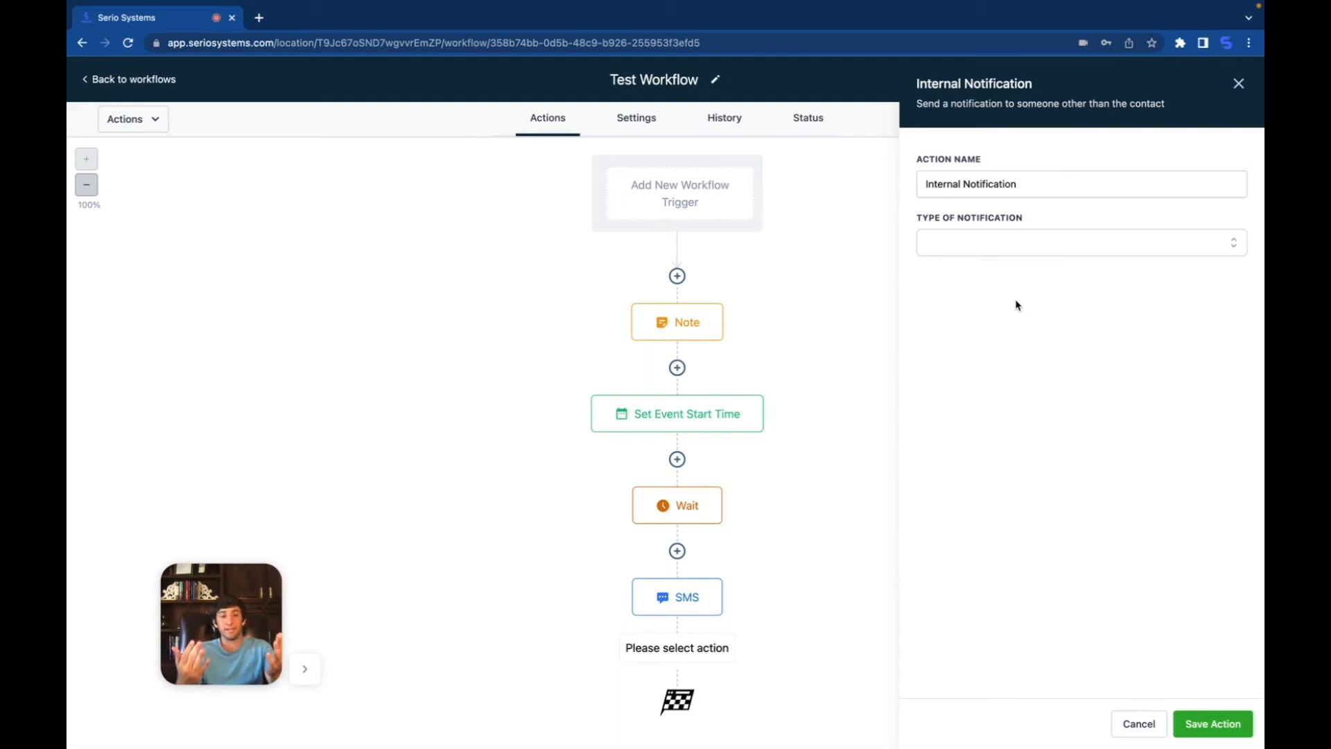
{"action": "left_click", "coordinate": [980, 248]}
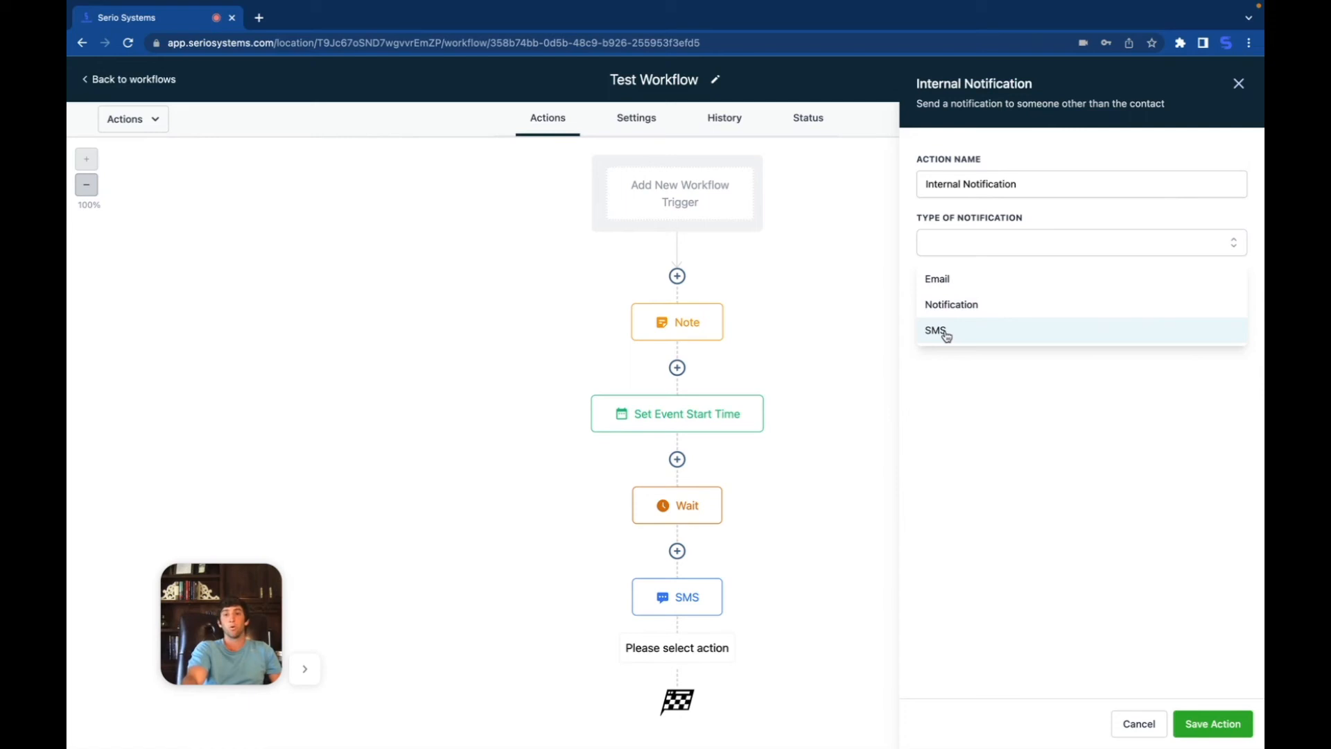
{"action": "left_click", "coordinate": [975, 310]}
Step: Title the notification "new lead!" and write the message "{{contact.name}} just signed up on the website!" using the contact's Full Name custom value
{"action": "left_click", "coordinate": [948, 301]}
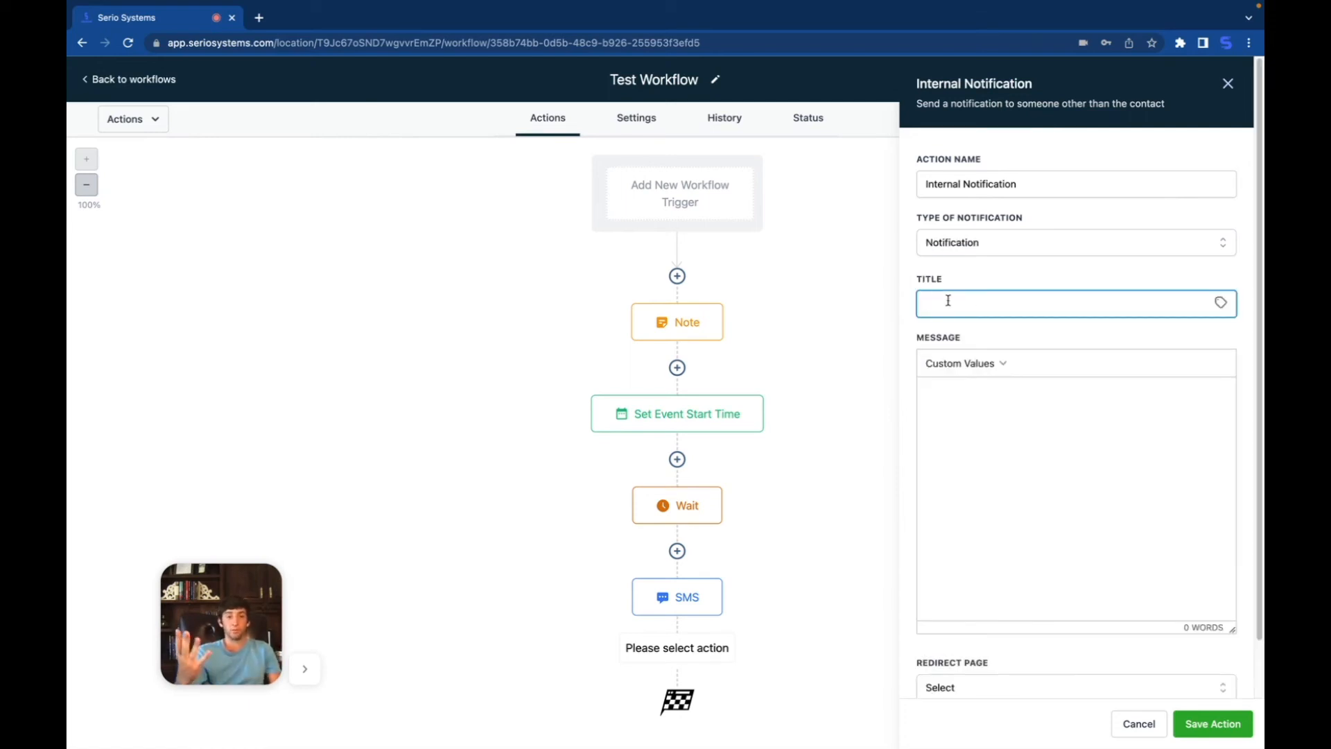
{"action": "type", "text": "new lead!"}
{"action": "left_click", "coordinate": [954, 410]}
{"action": "left_click", "coordinate": [966, 378]}
{"action": "mouse_move", "coordinate": [957, 390]}
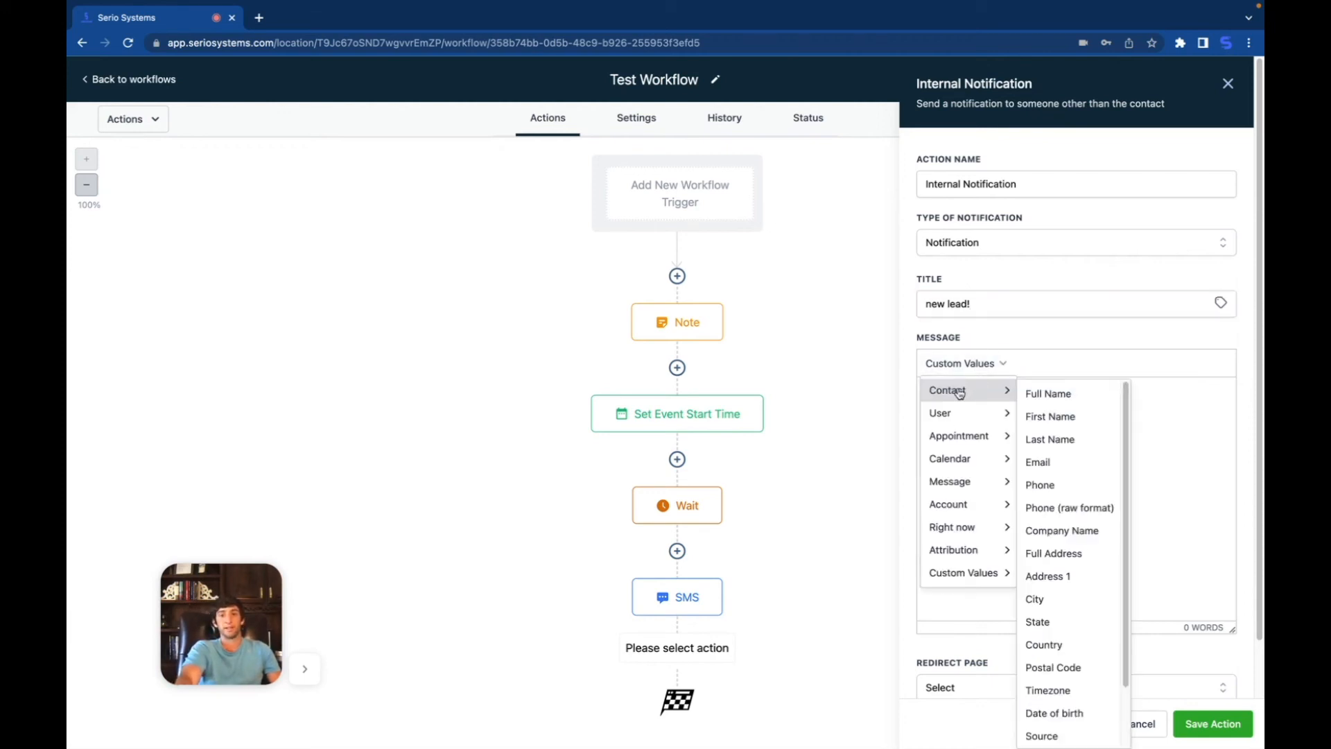
{"action": "left_click", "coordinate": [1040, 394]}
{"action": "type", "text": "just signed up on the website!"}
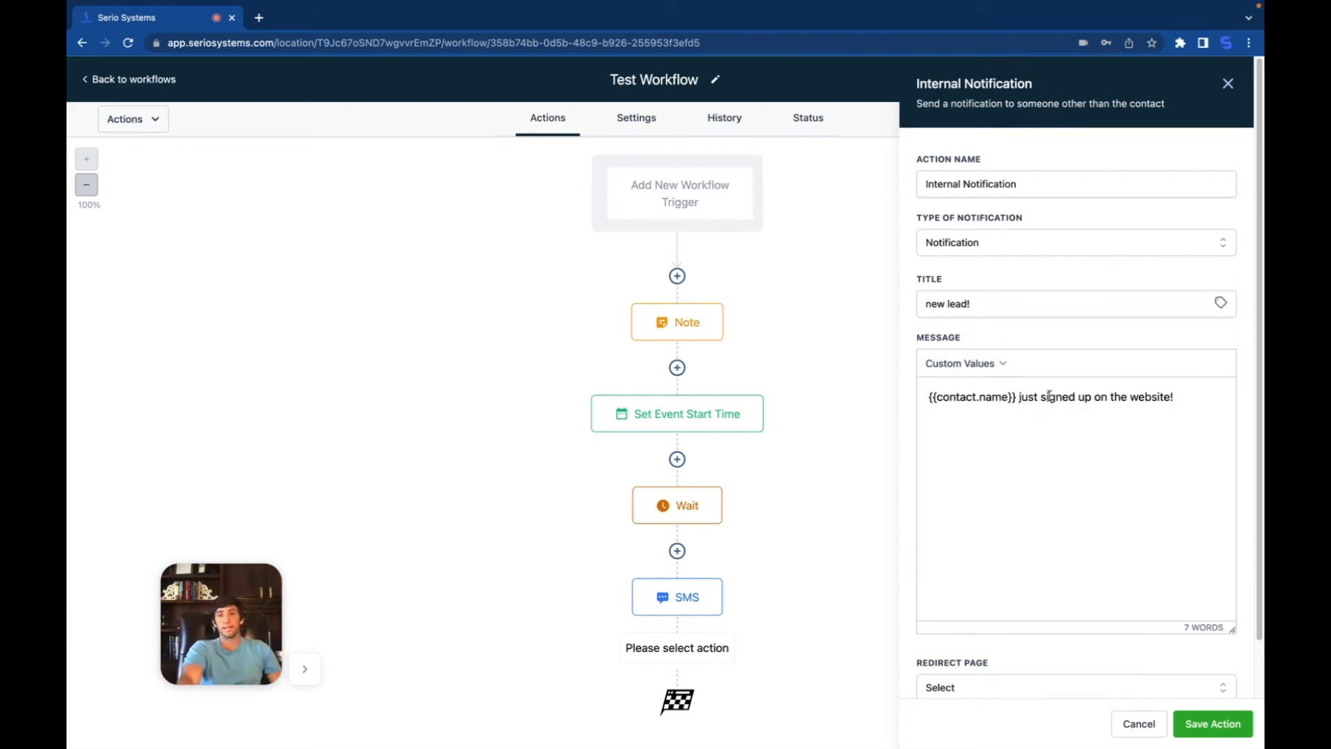
Step: Set the notification's redirect page to Conversation and its user type to All User, and save the action
{"action": "scroll", "coordinate": [1130, 458], "scroll_direction": "down", "scroll_amount": 1}
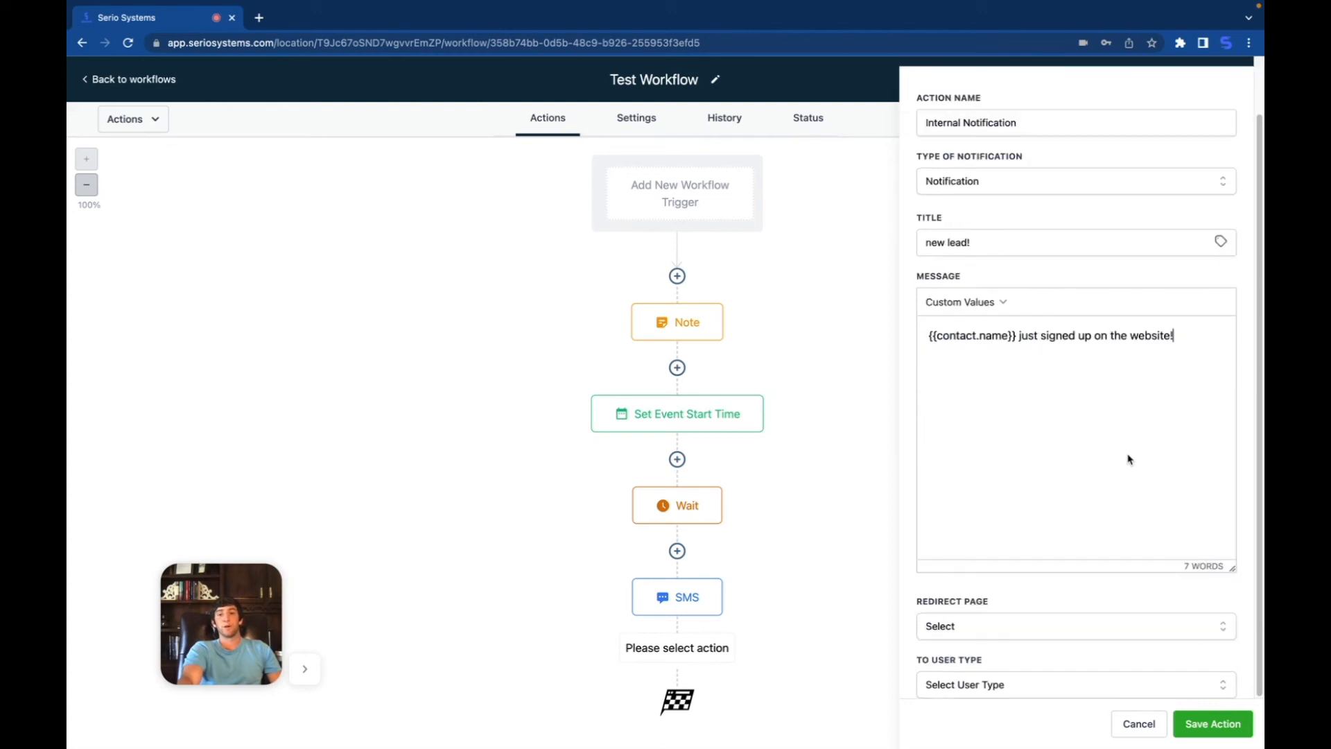
{"action": "left_click", "coordinate": [951, 626]}
{"action": "scroll", "coordinate": [966, 638], "scroll_direction": "down", "scroll_amount": 1}
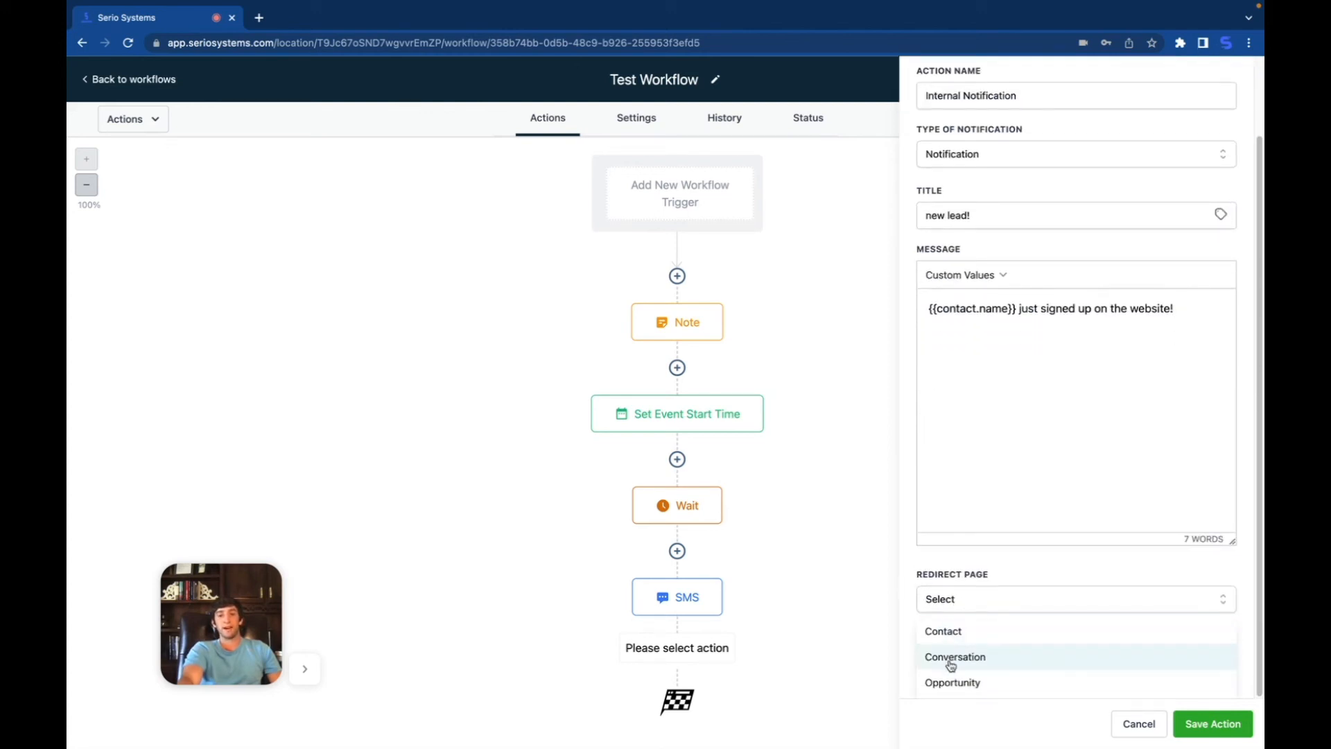
{"action": "left_click", "coordinate": [955, 659]}
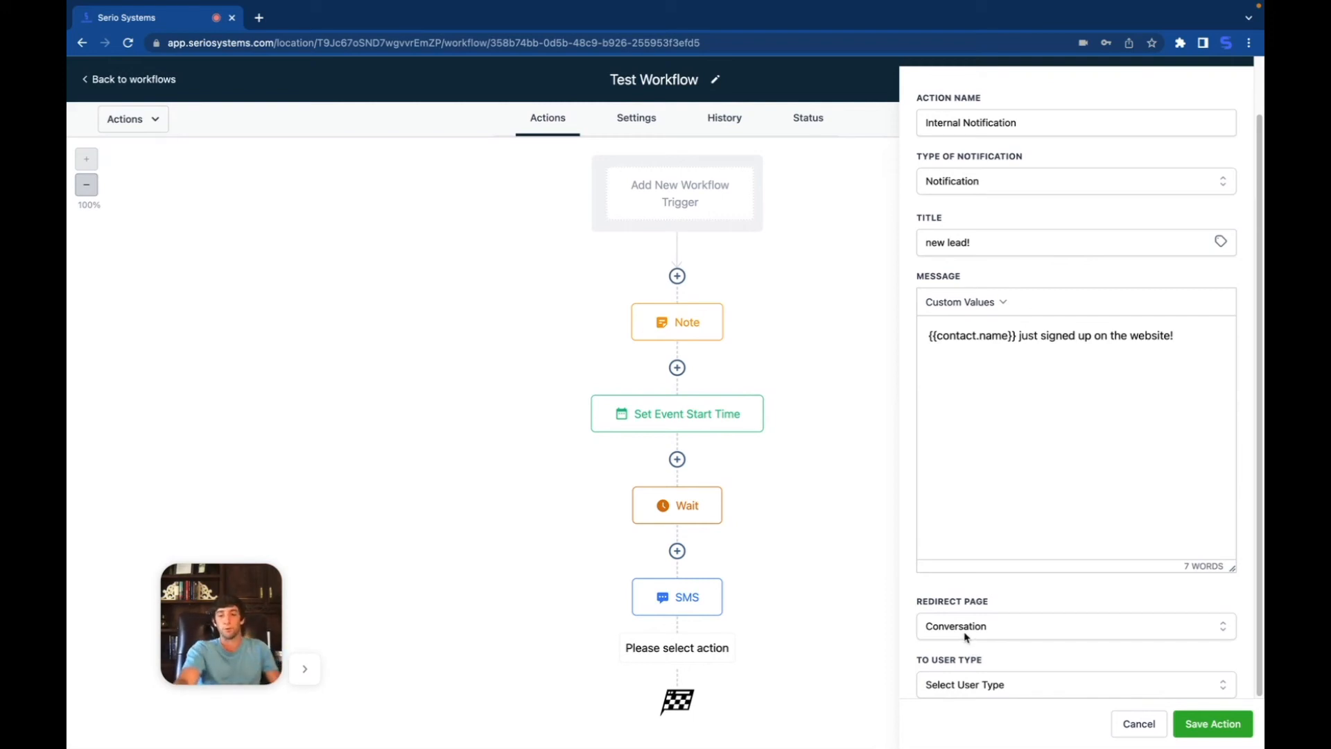
{"action": "left_click", "coordinate": [971, 683]}
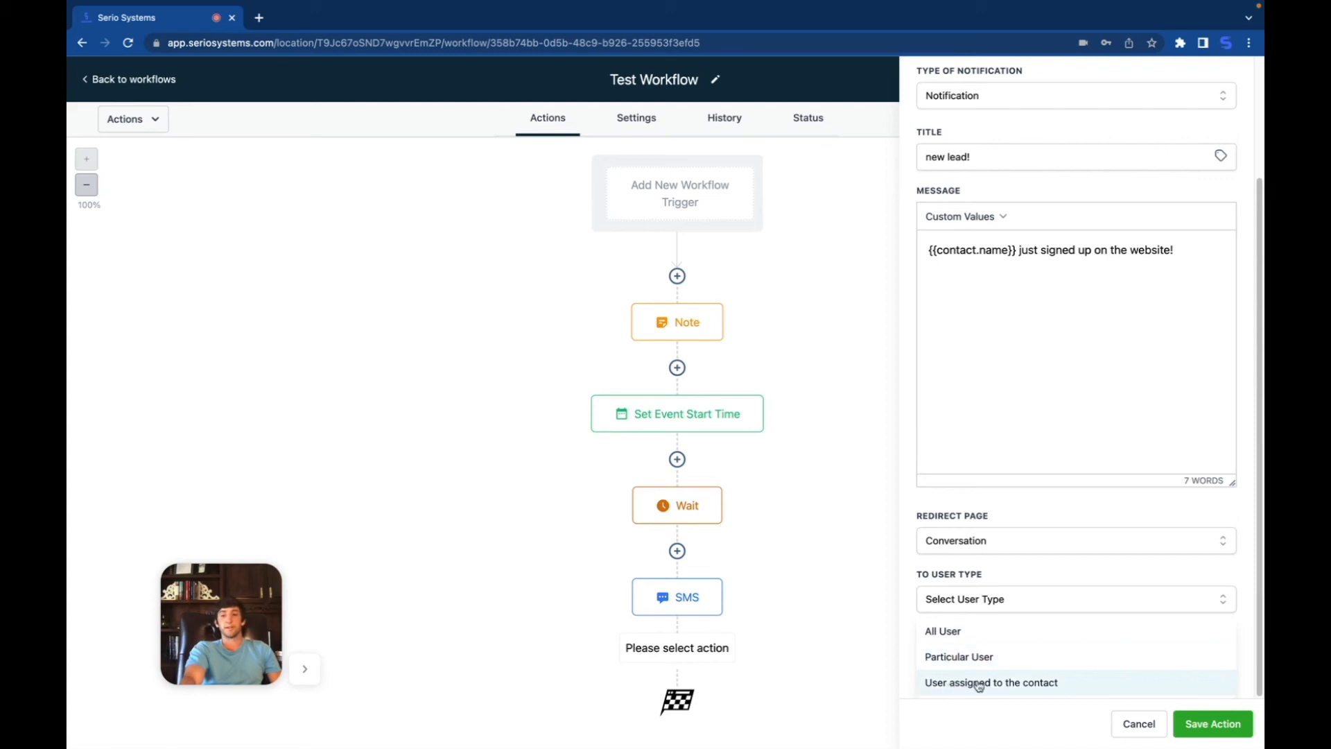
{"action": "left_click", "coordinate": [988, 641]}
{"action": "left_click", "coordinate": [1212, 724]}
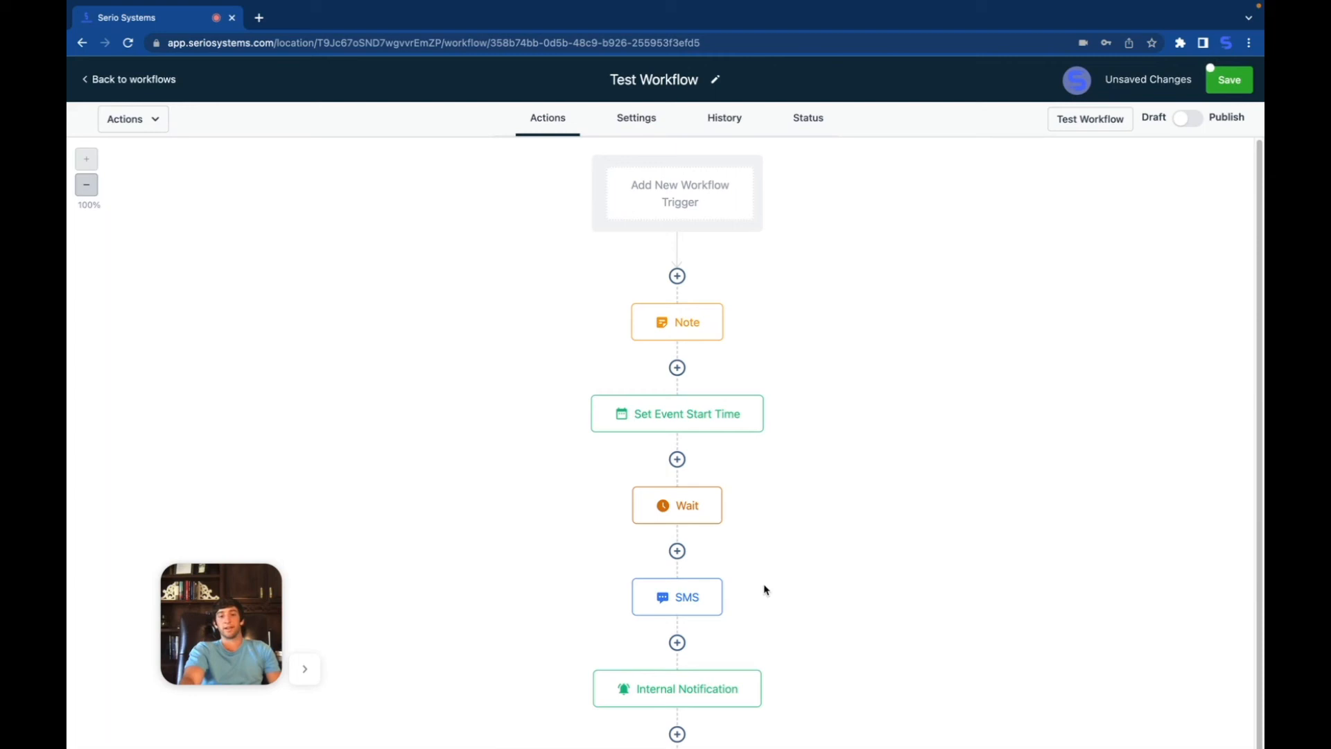
Step: Open the action choices for a step after Internal Notification and review the CRM actions through Facebook - Conversion API
{"action": "scroll", "coordinate": [764, 590], "scroll_direction": "down", "scroll_amount": 2}
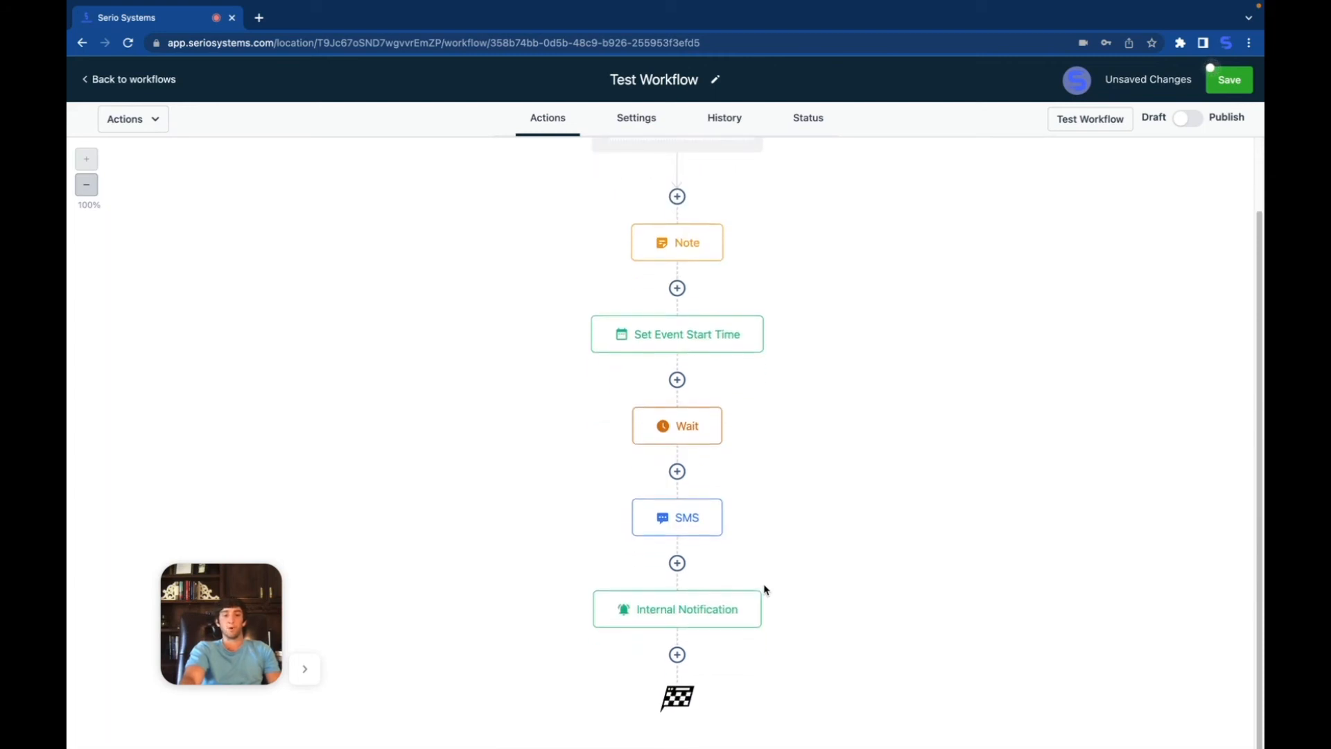
{"action": "left_click", "coordinate": [677, 653]}
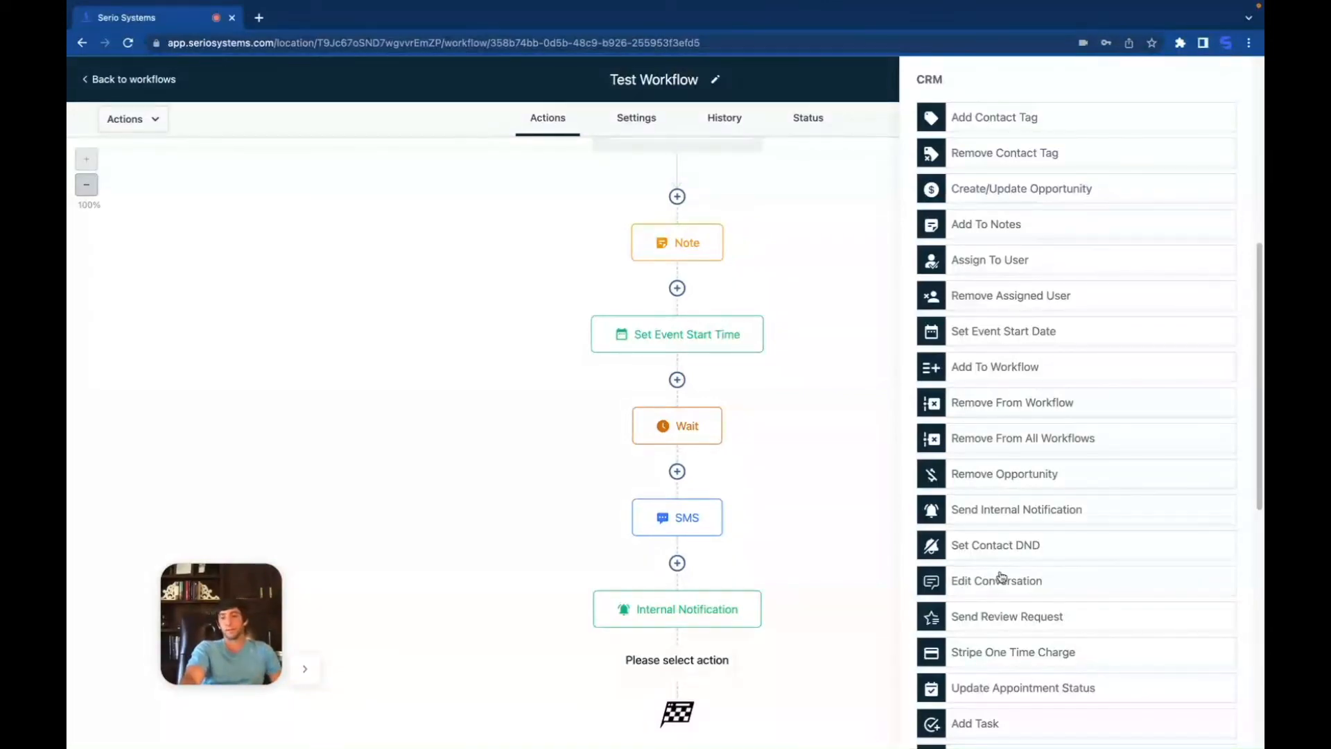
{"action": "scroll", "coordinate": [1001, 577], "scroll_direction": "down", "scroll_amount": 1}
{"action": "scroll", "coordinate": [977, 546], "scroll_direction": "down", "scroll_amount": 1}
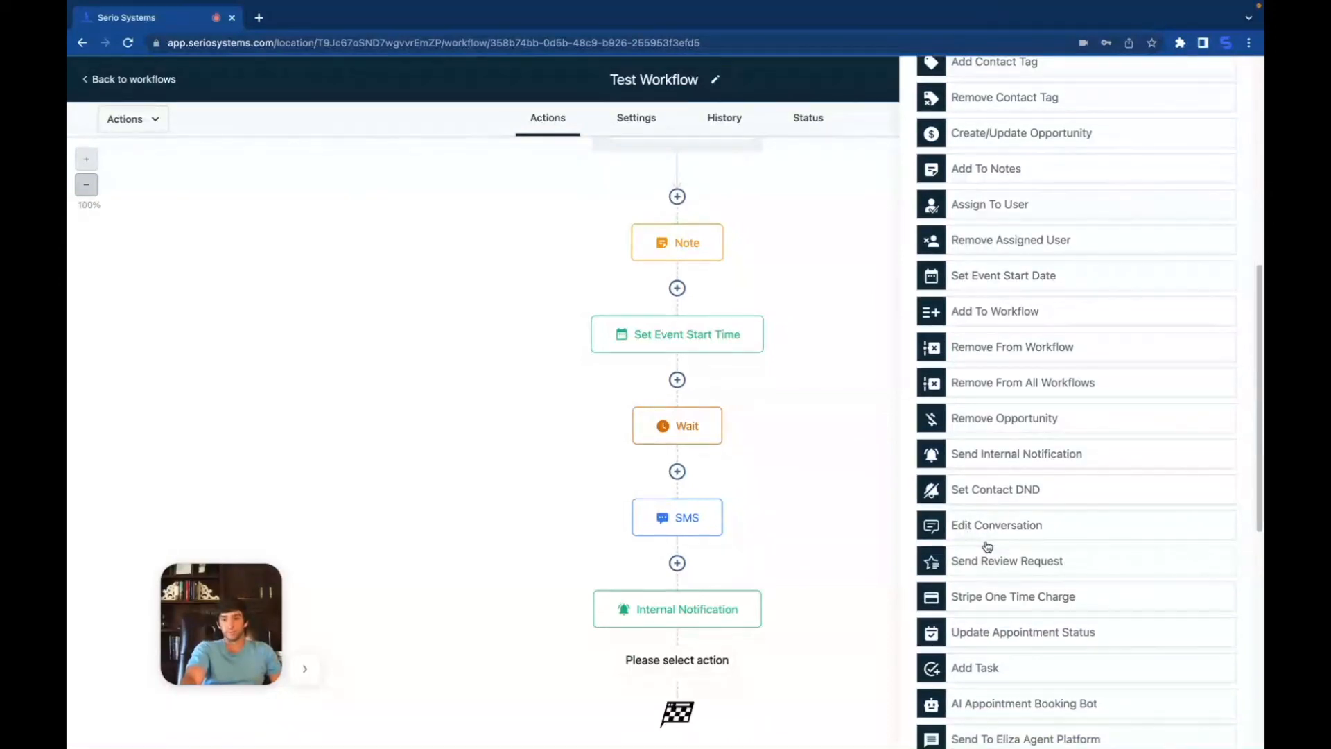
{"action": "scroll", "coordinate": [1011, 563], "scroll_direction": "down", "scroll_amount": 1}
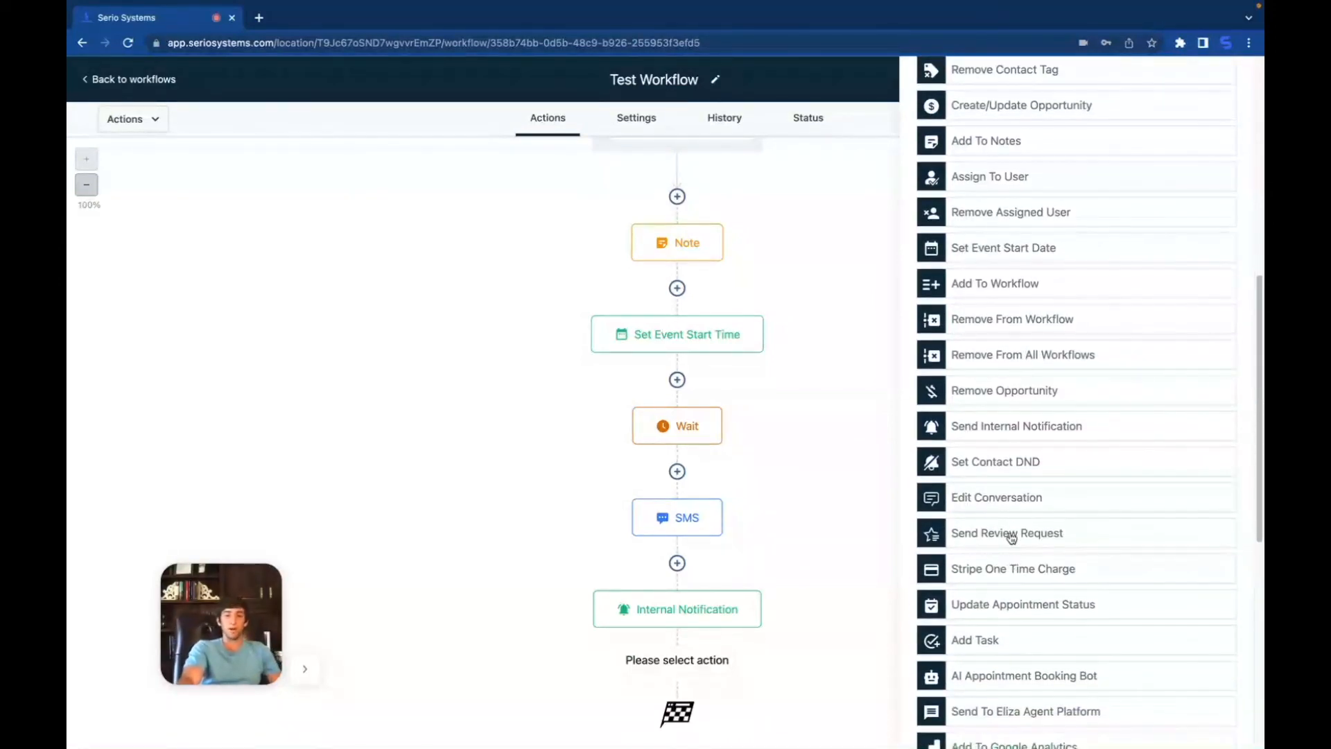
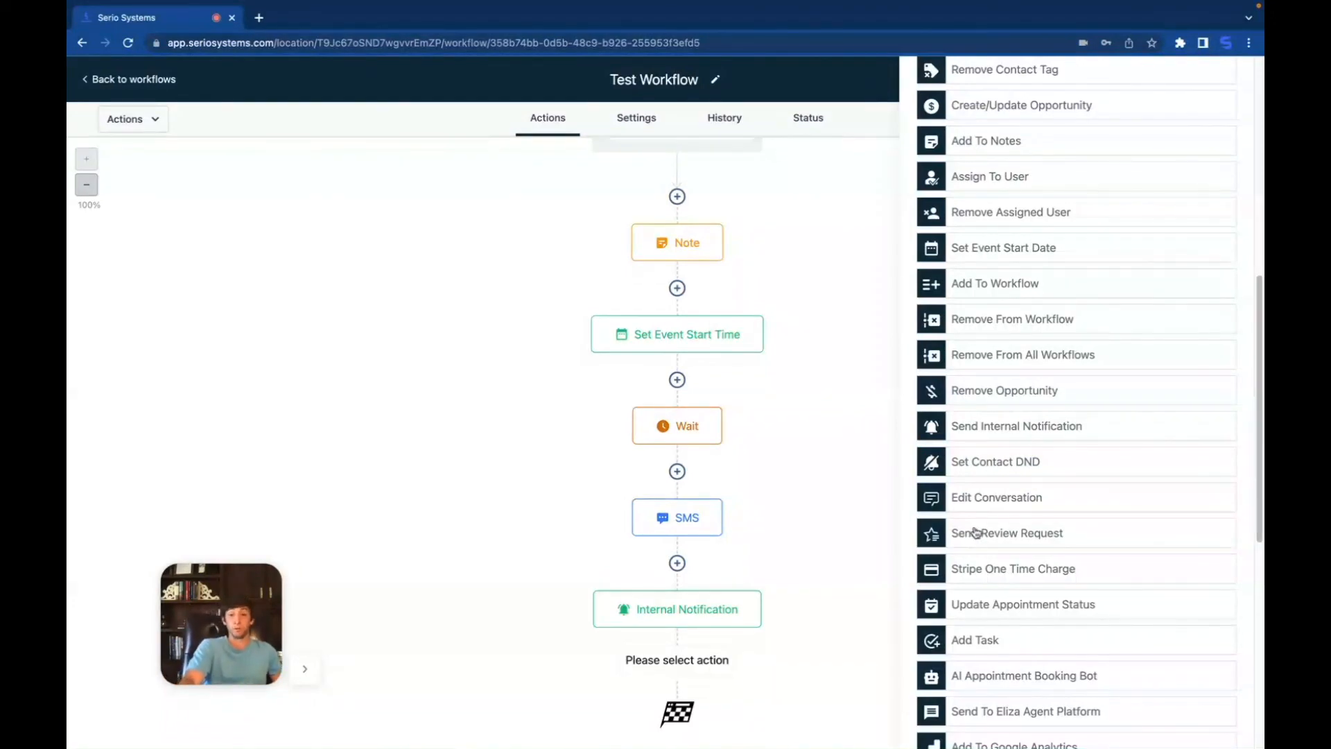
{"action": "scroll", "coordinate": [976, 533], "scroll_direction": "down", "scroll_amount": 2}
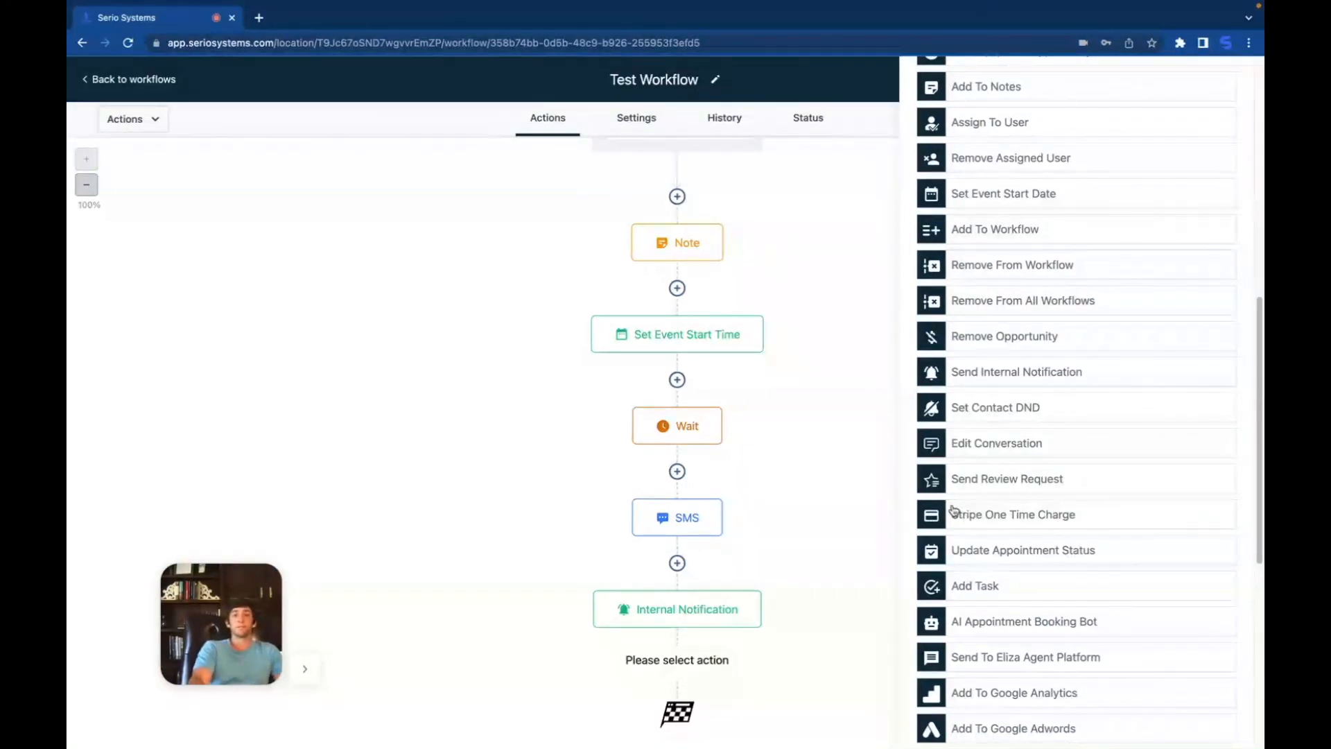
{"action": "scroll", "coordinate": [962, 520], "scroll_direction": "down", "scroll_amount": 1}
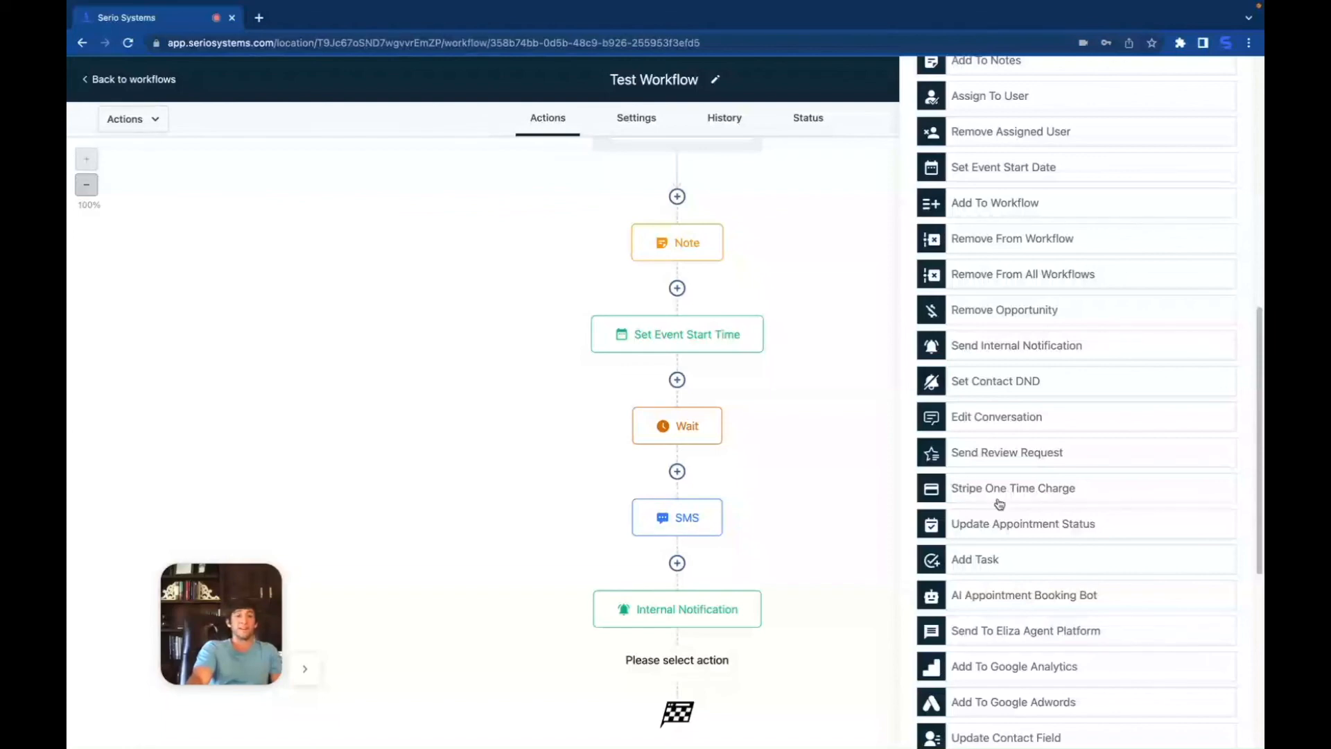
{"action": "scroll", "coordinate": [997, 501], "scroll_direction": "down", "scroll_amount": 1}
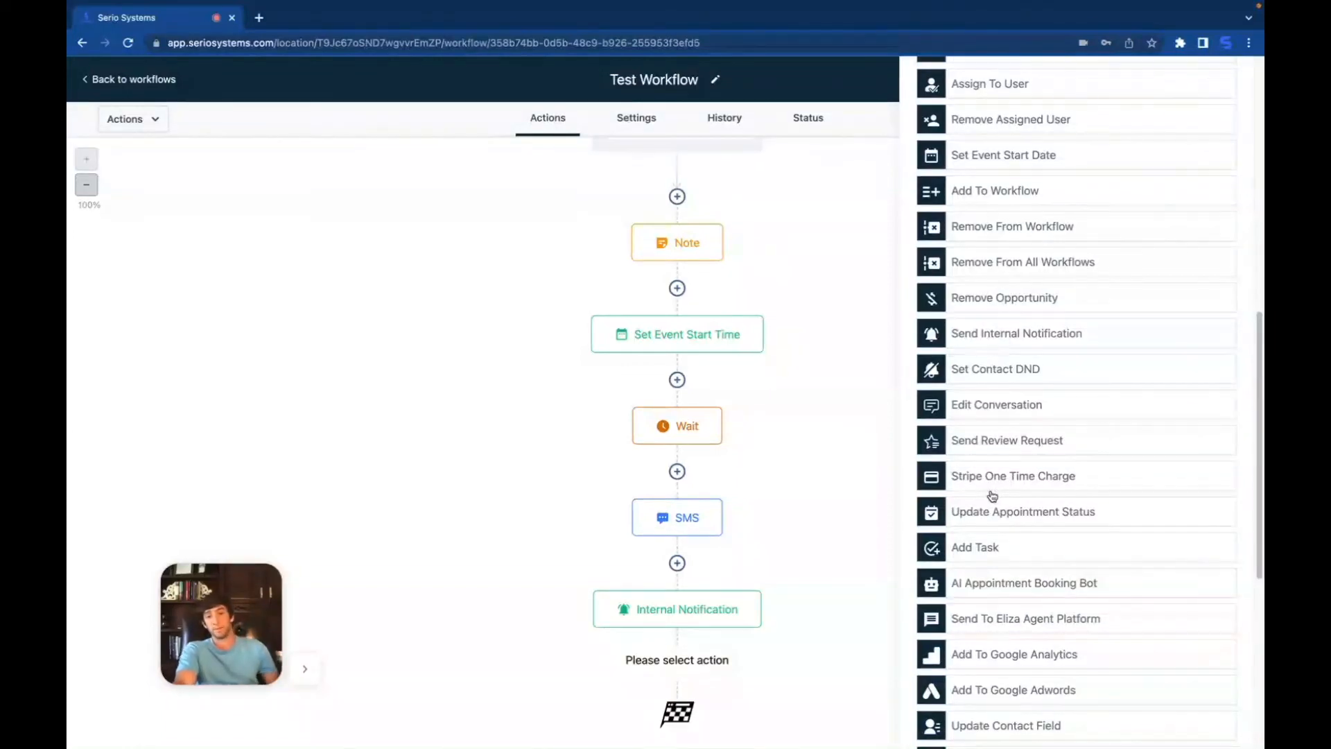
{"action": "scroll", "coordinate": [1010, 479], "scroll_direction": "down", "scroll_amount": 3}
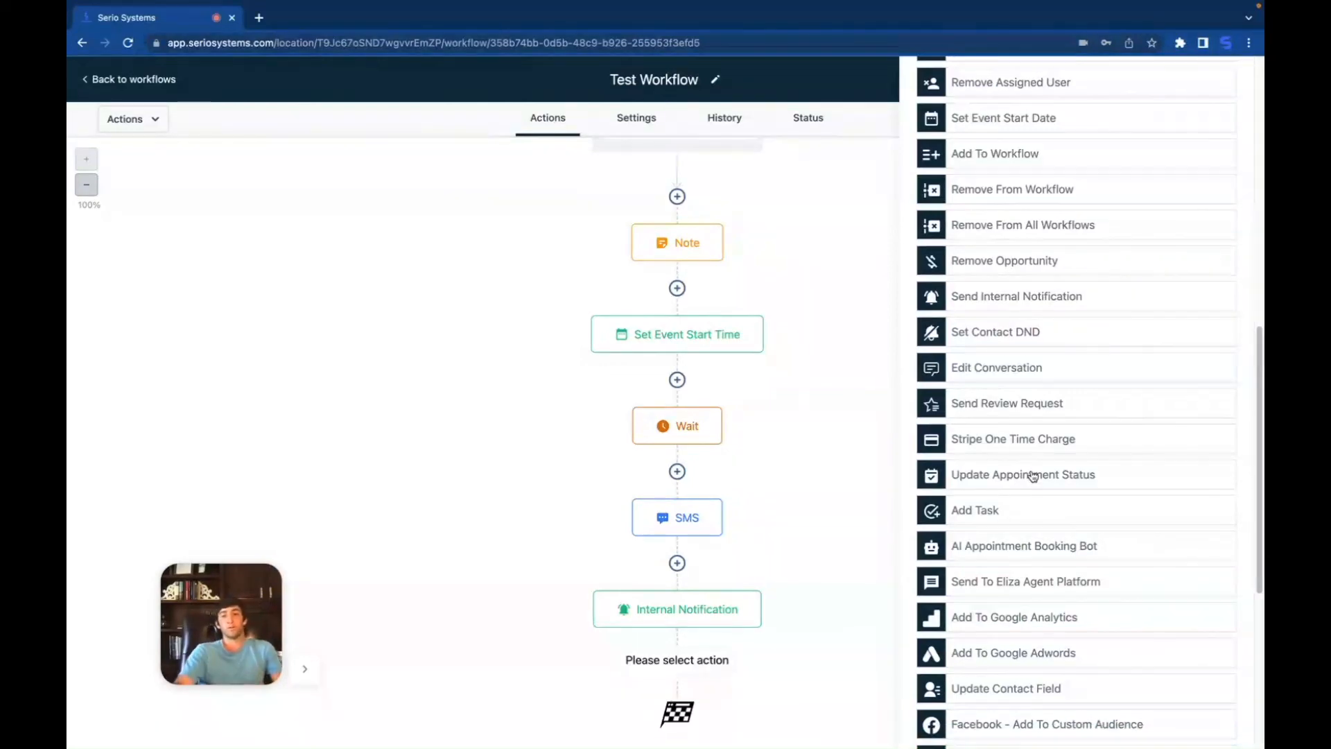
{"action": "scroll", "coordinate": [964, 472], "scroll_direction": "down", "scroll_amount": 1}
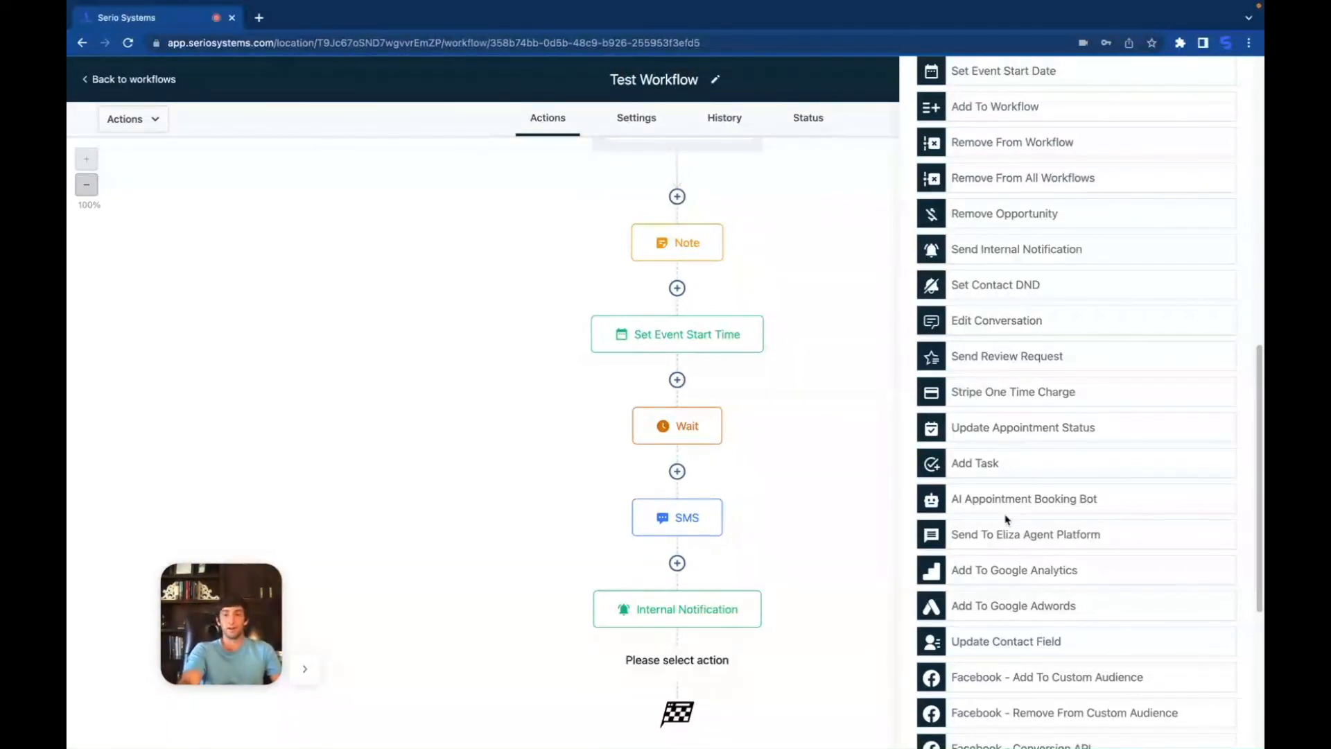
{"action": "scroll", "coordinate": [1016, 531], "scroll_direction": "down", "scroll_amount": 1}
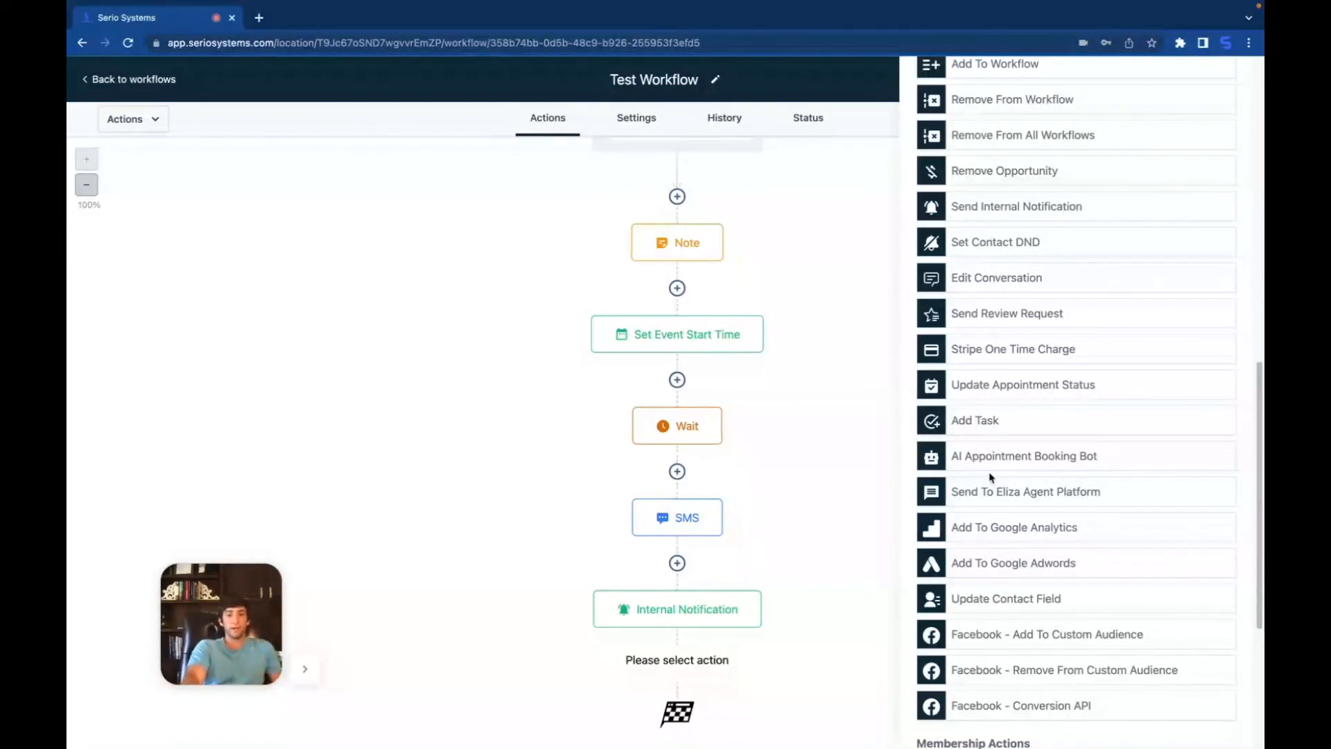
{"action": "scroll", "coordinate": [990, 470], "scroll_direction": "down", "scroll_amount": 2}
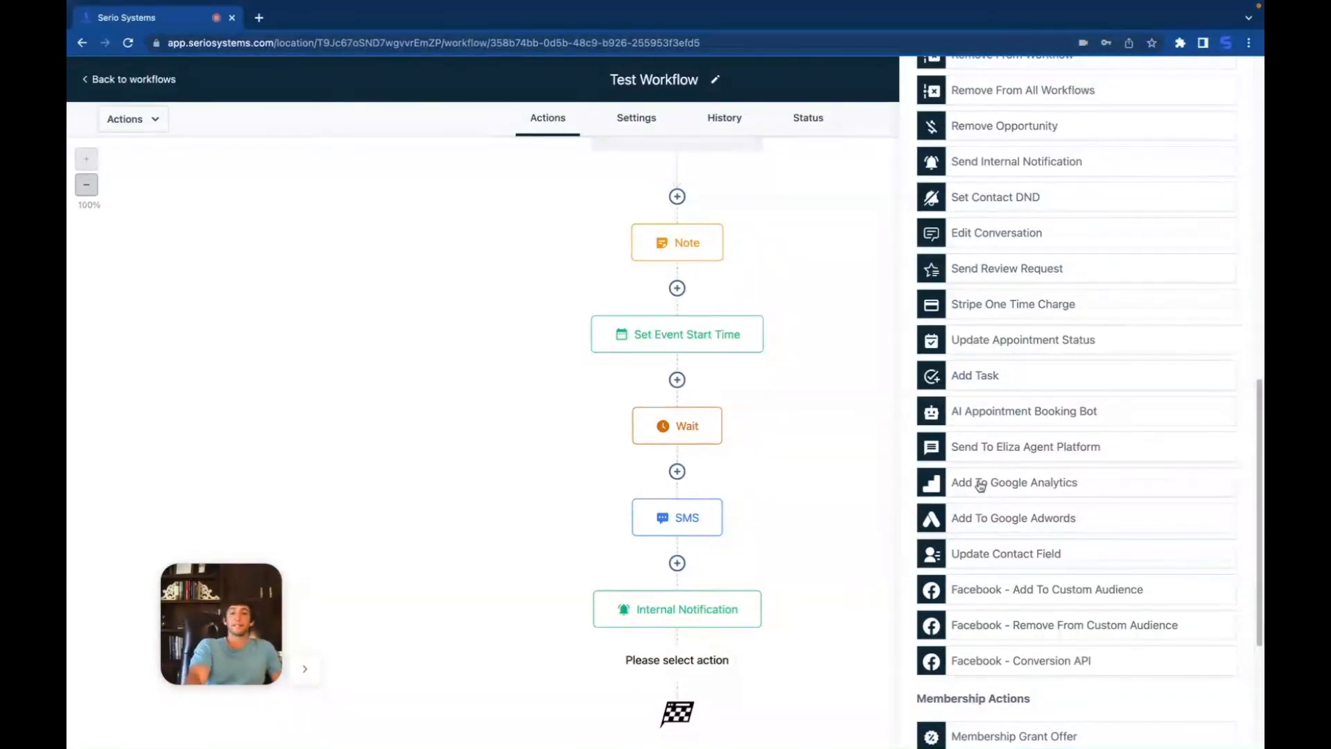
{"action": "scroll", "coordinate": [997, 486], "scroll_direction": "down", "scroll_amount": 1}
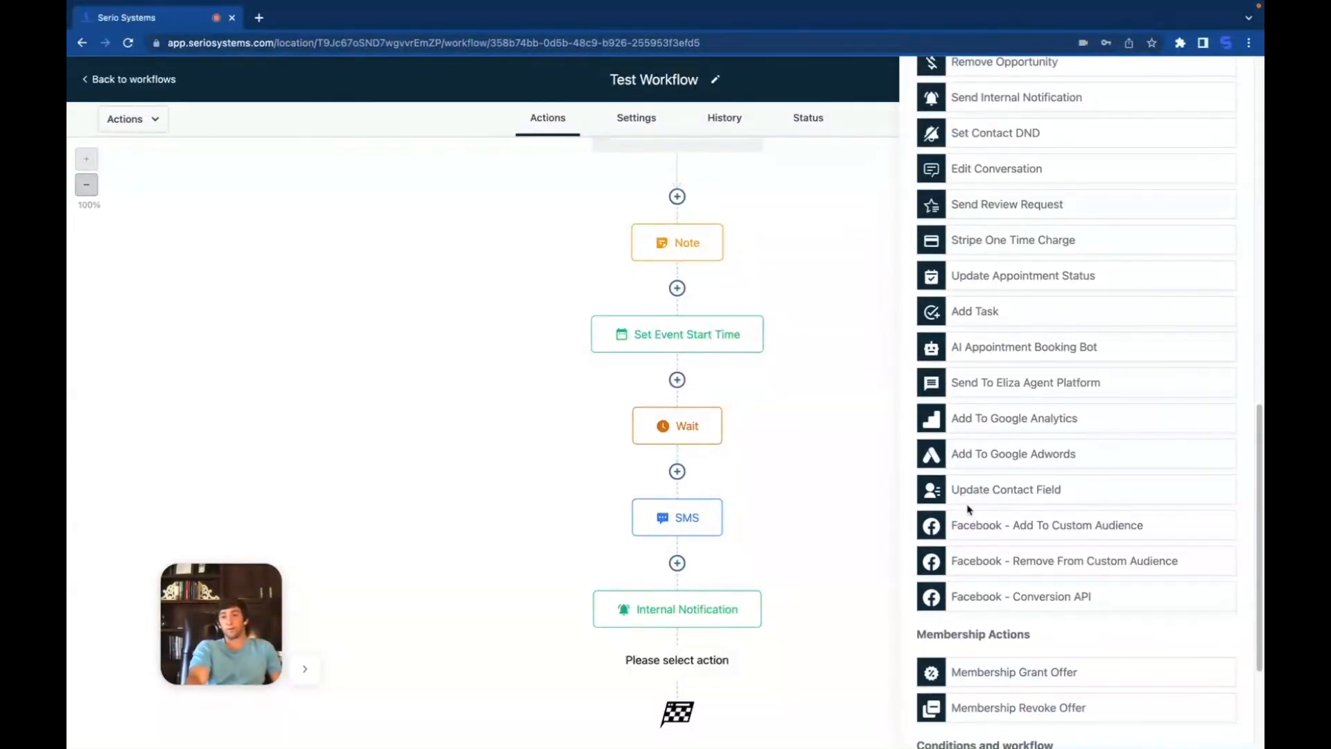
{"action": "scroll", "coordinate": [1031, 494], "scroll_direction": "down", "scroll_amount": 1}
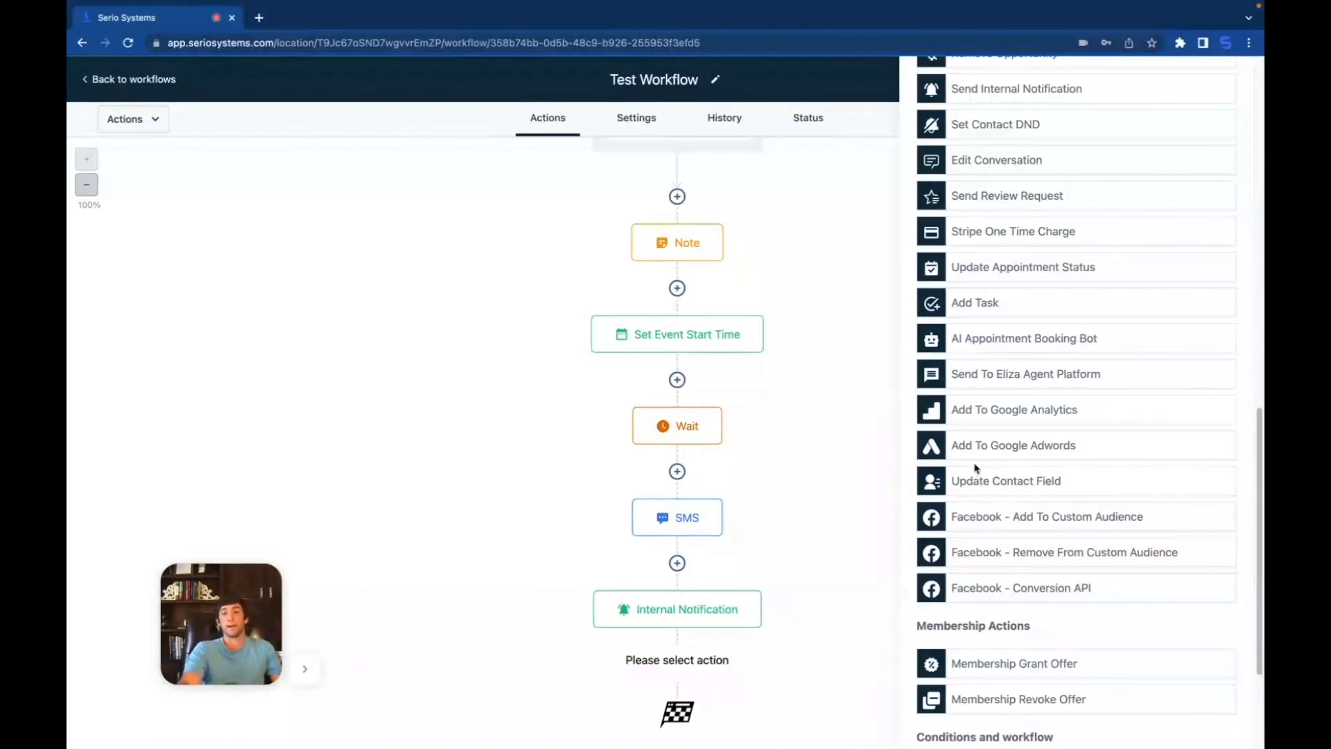
{"action": "scroll", "coordinate": [980, 499], "scroll_direction": "down", "scroll_amount": 1}
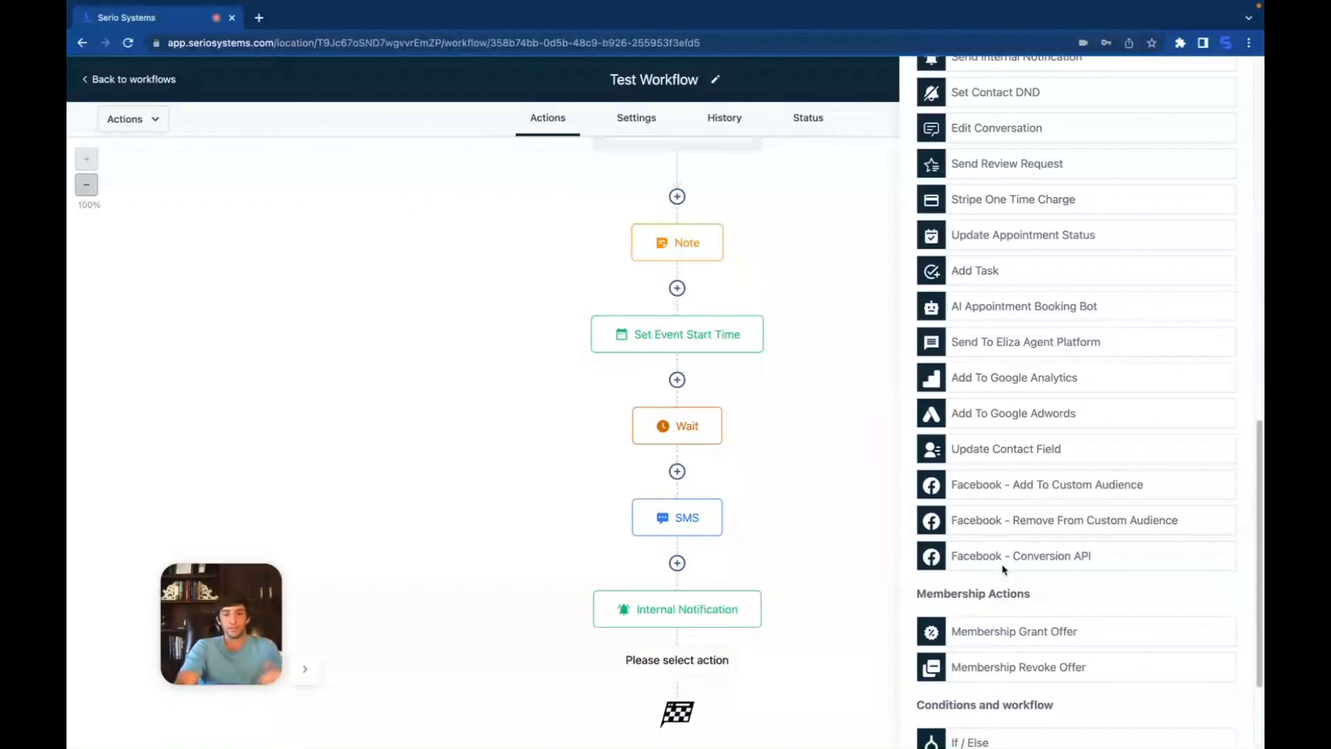
Step: Examine the available Membership Actions and the Conditions and workflow actions, from If / Else to Math Operation, and return to the start of the list
{"action": "scroll", "coordinate": [991, 555], "scroll_direction": "down", "scroll_amount": 1}
{"action": "scroll", "coordinate": [987, 486], "scroll_direction": "down", "scroll_amount": 1}
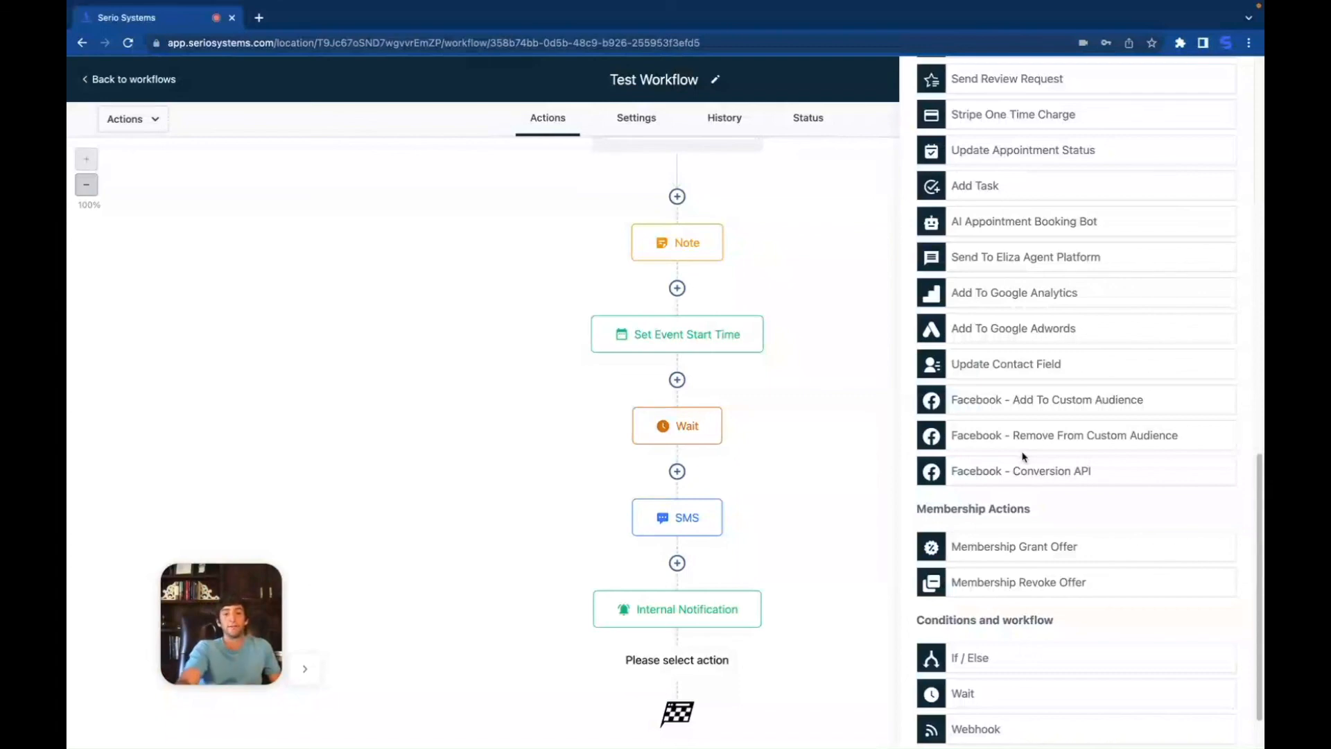
{"action": "scroll", "coordinate": [1024, 523], "scroll_direction": "down", "scroll_amount": 2}
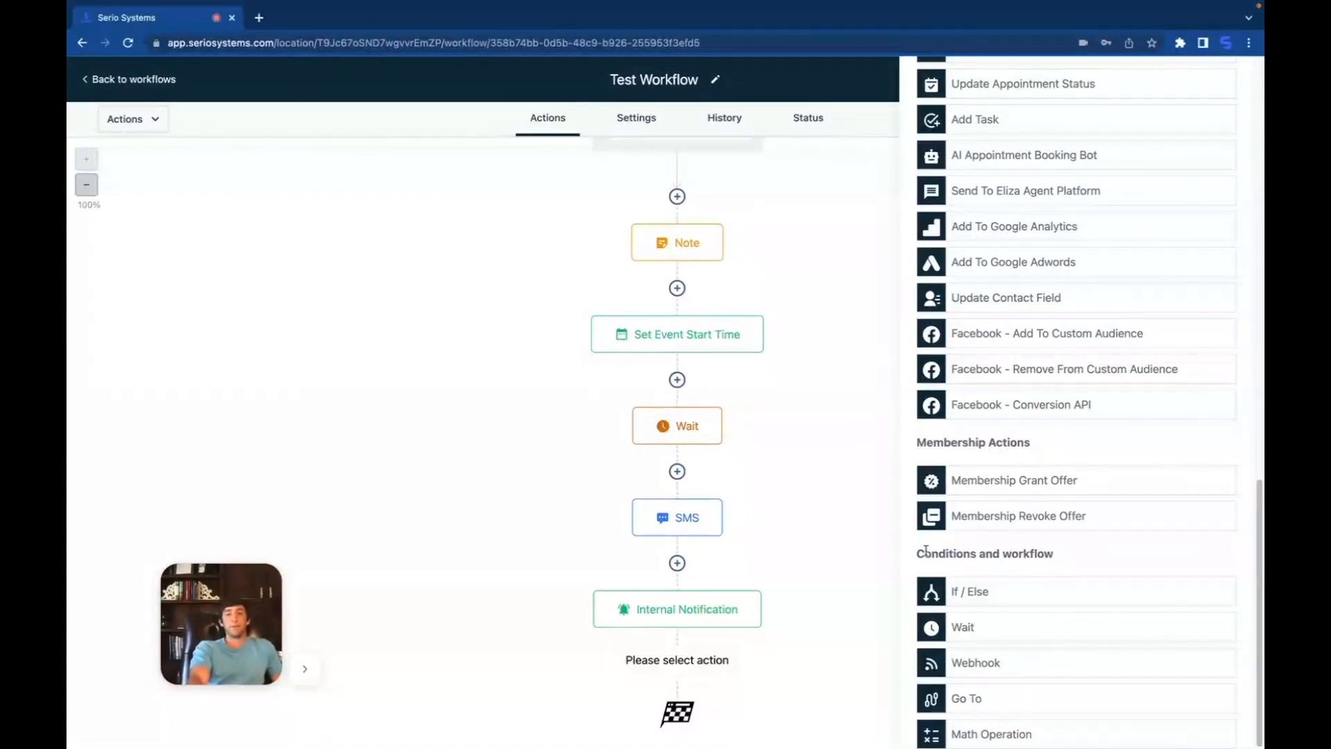
{"action": "left_click", "coordinate": [974, 593]}
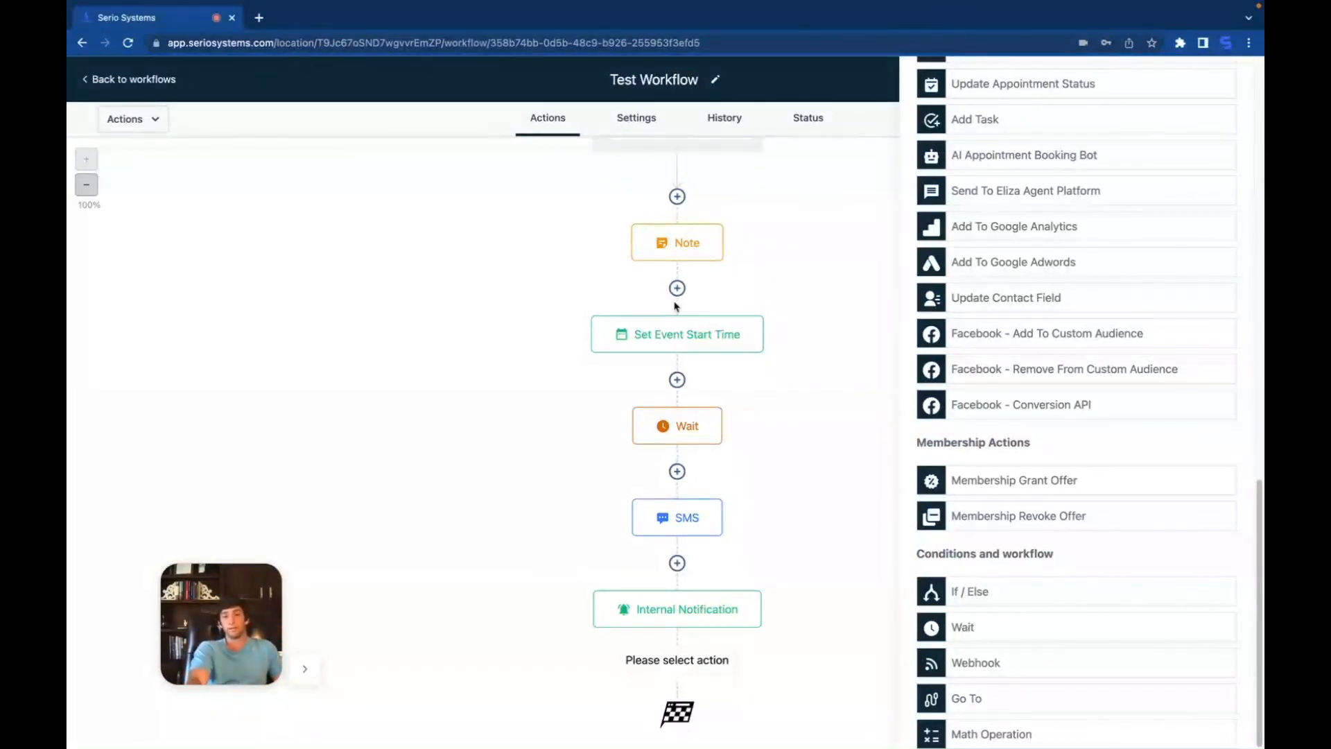
{"action": "scroll", "coordinate": [721, 445], "scroll_direction": "up", "scroll_amount": 1}
{"action": "scroll", "coordinate": [696, 321], "scroll_direction": "down", "scroll_amount": 1}
{"action": "scroll", "coordinate": [700, 347], "scroll_direction": "down", "scroll_amount": 1}
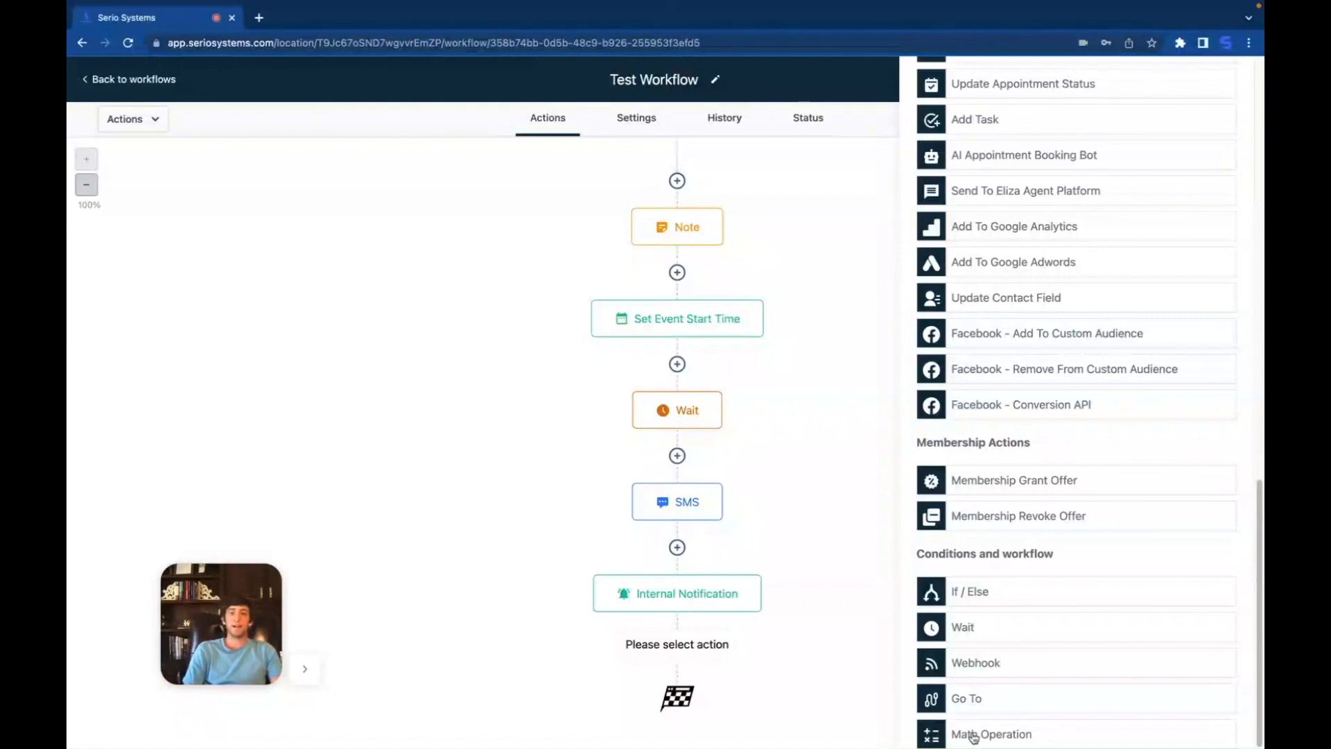
{"action": "scroll", "coordinate": [1002, 555], "scroll_direction": "up", "scroll_amount": 15}
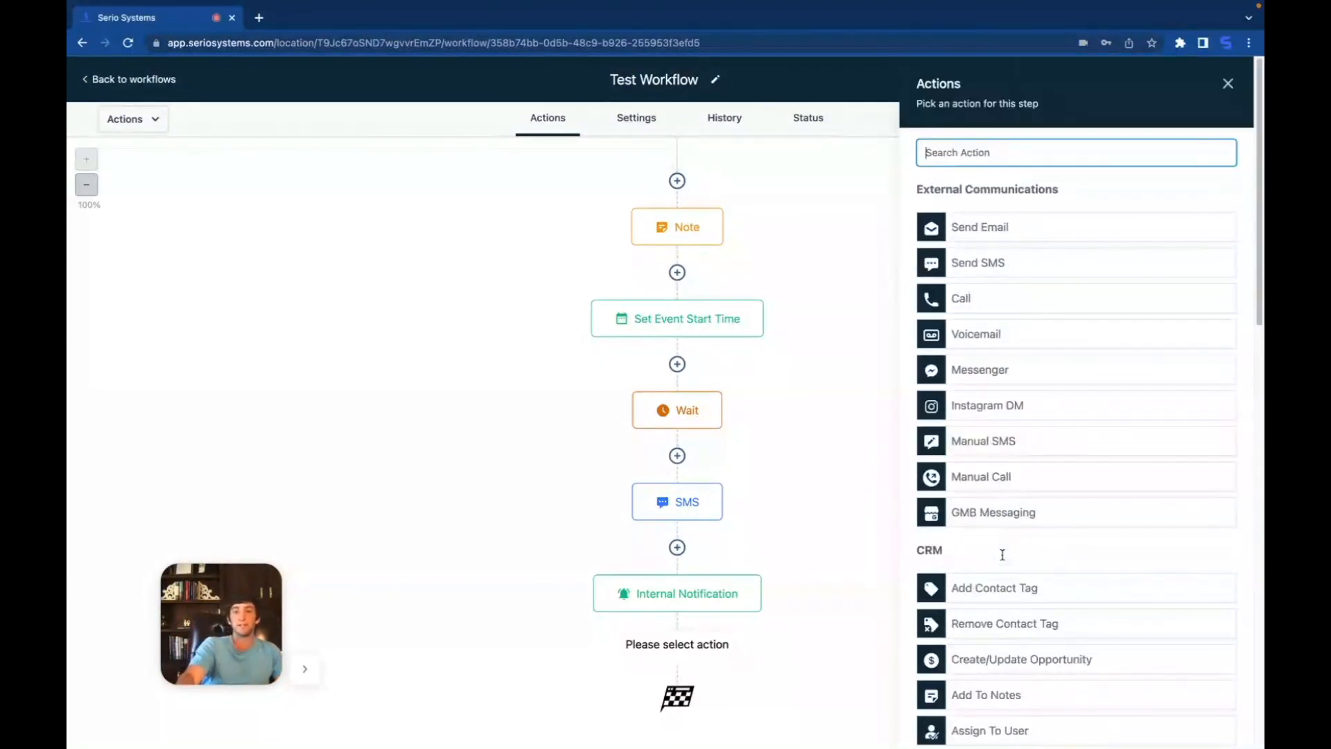
Step: Leave the action choices without adding a step and set the workflow's default communication time window to Specific Time
{"action": "left_click", "coordinate": [1228, 83]}
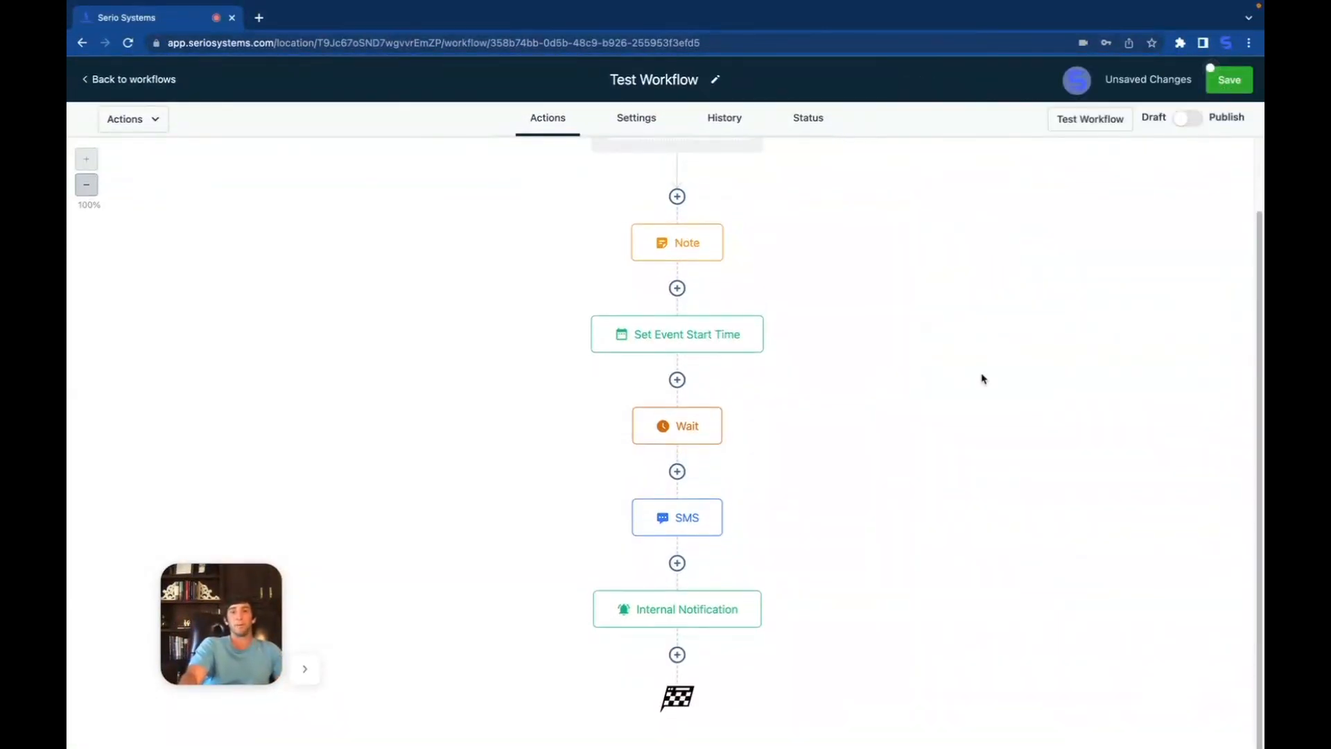
{"action": "scroll", "coordinate": [760, 355], "scroll_direction": "up", "scroll_amount": 2}
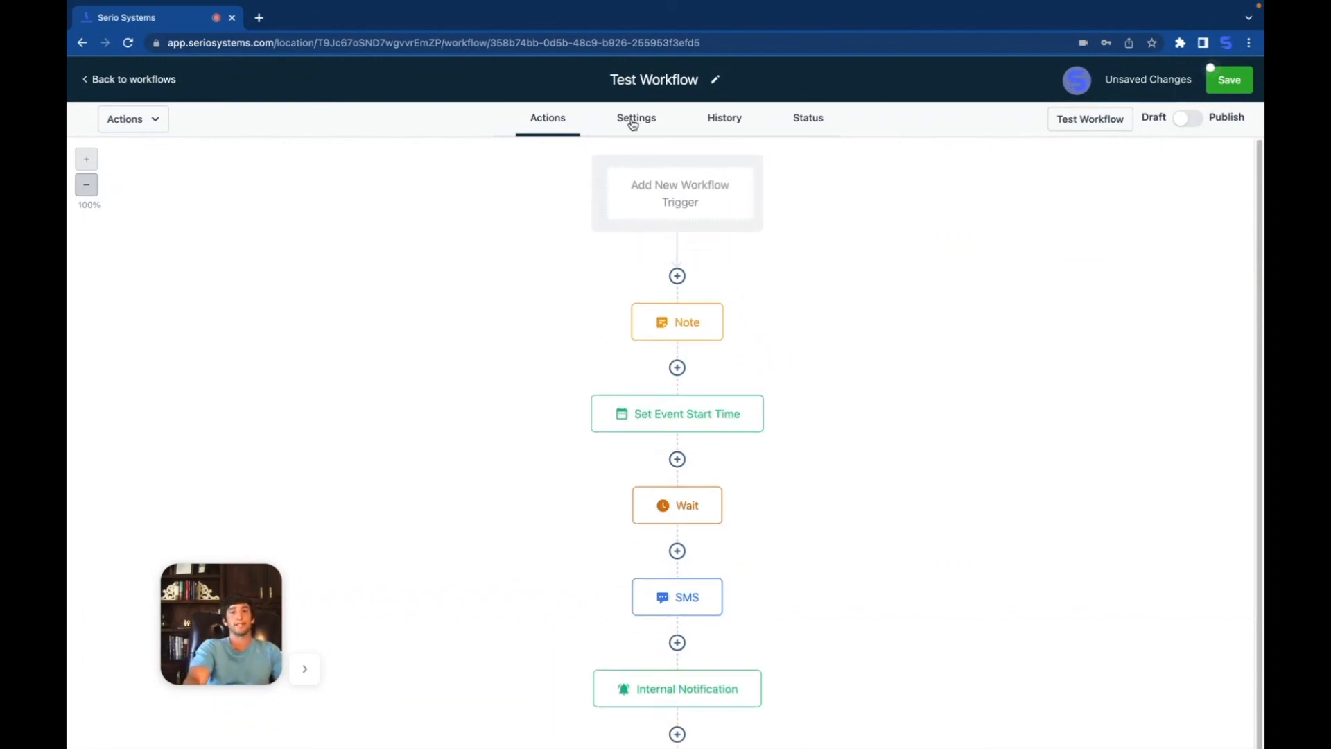
{"action": "left_click", "coordinate": [633, 120]}
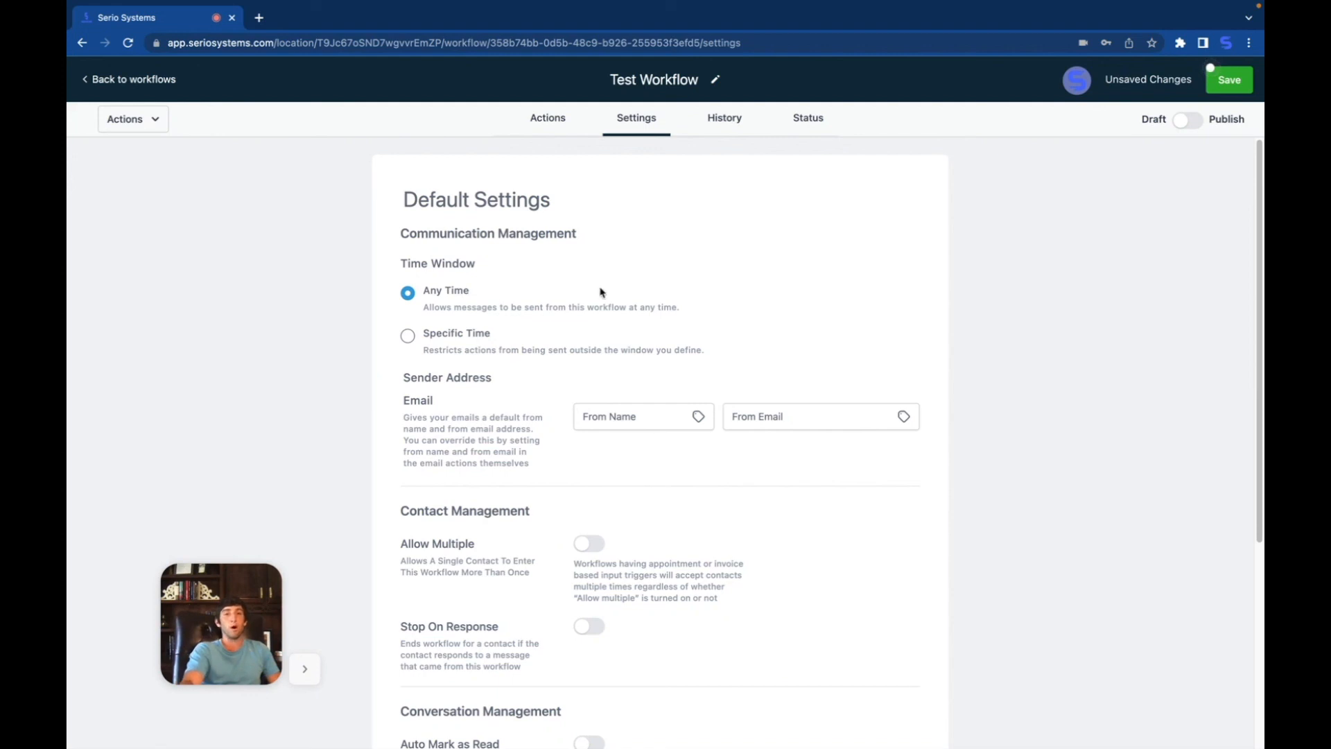
{"action": "scroll", "coordinate": [644, 395], "scroll_direction": "down", "scroll_amount": 1}
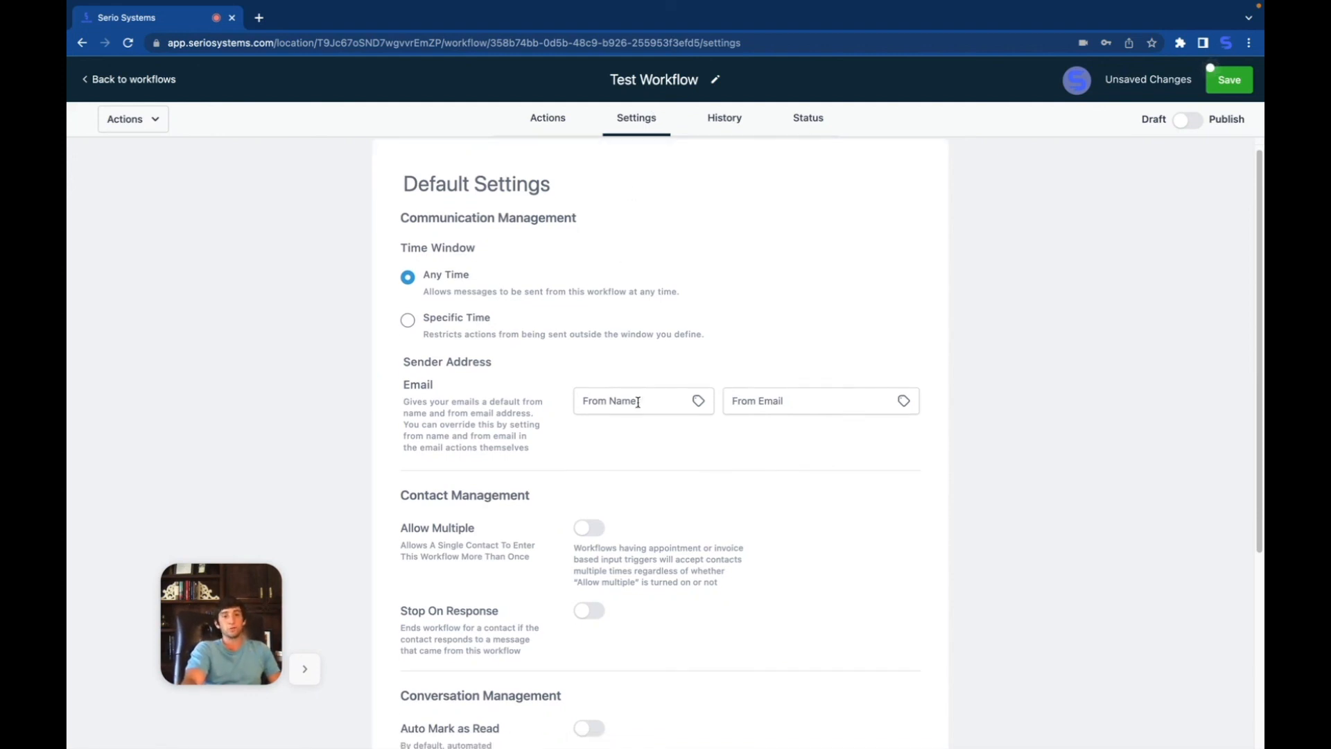
{"action": "scroll", "coordinate": [624, 478], "scroll_direction": "down", "scroll_amount": 1}
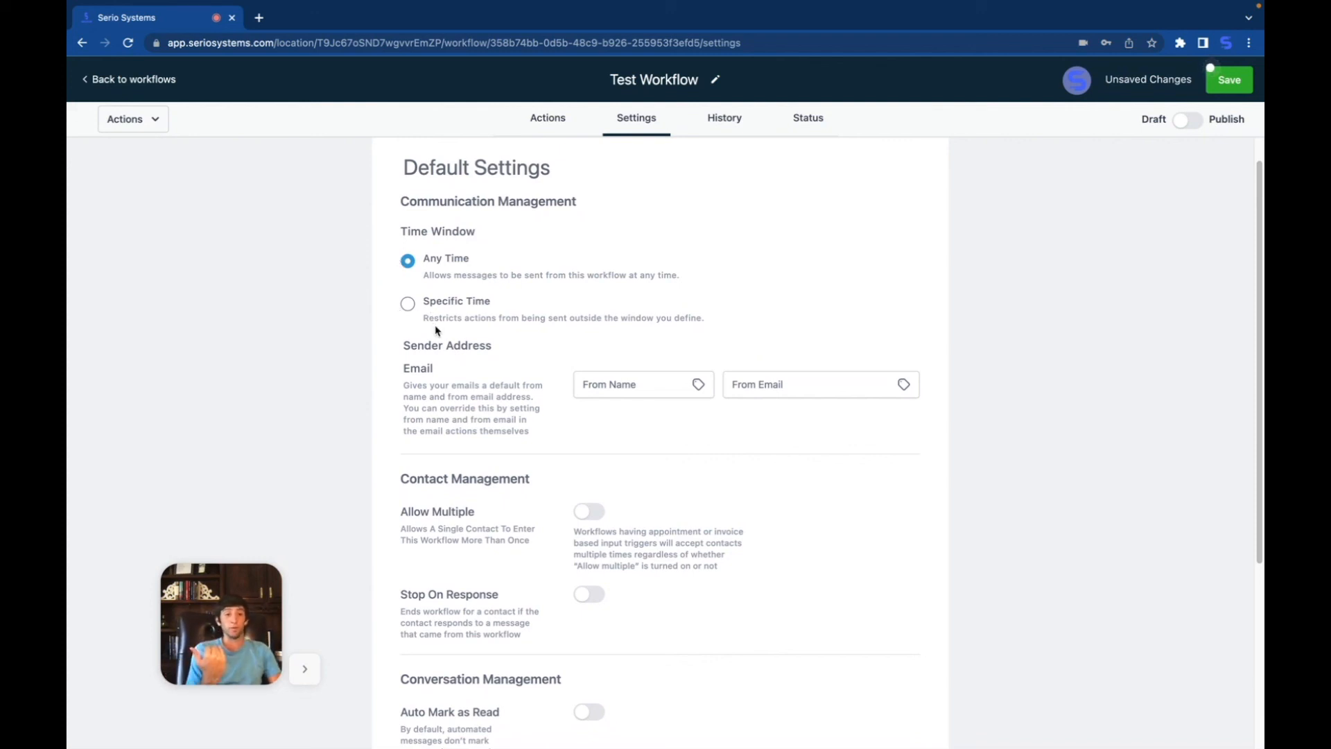
{"action": "left_click", "coordinate": [408, 304]}
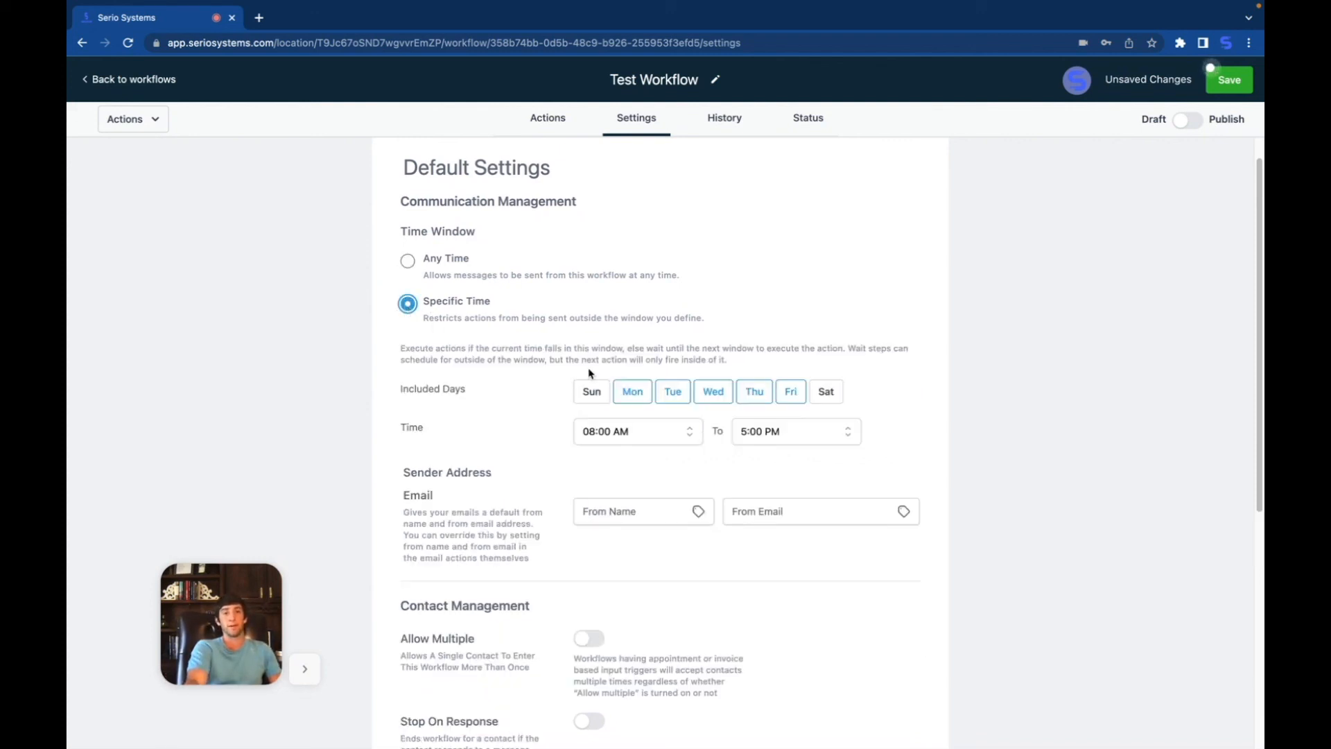
Step: Review the sender address, contact management and conversation management settings, and return to the workflow's action sequence
{"action": "scroll", "coordinate": [585, 511], "scroll_direction": "down", "scroll_amount": 5}
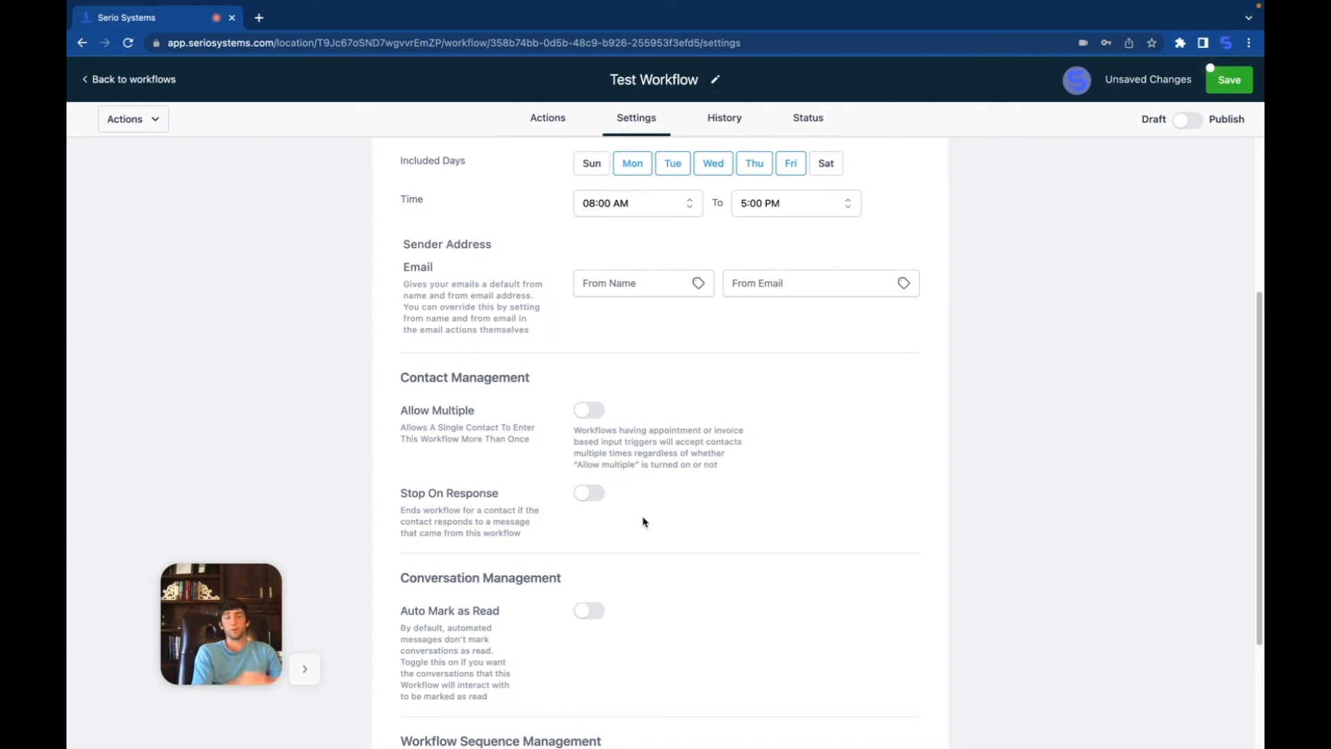
{"action": "scroll", "coordinate": [616, 582], "scroll_direction": "down", "scroll_amount": 1}
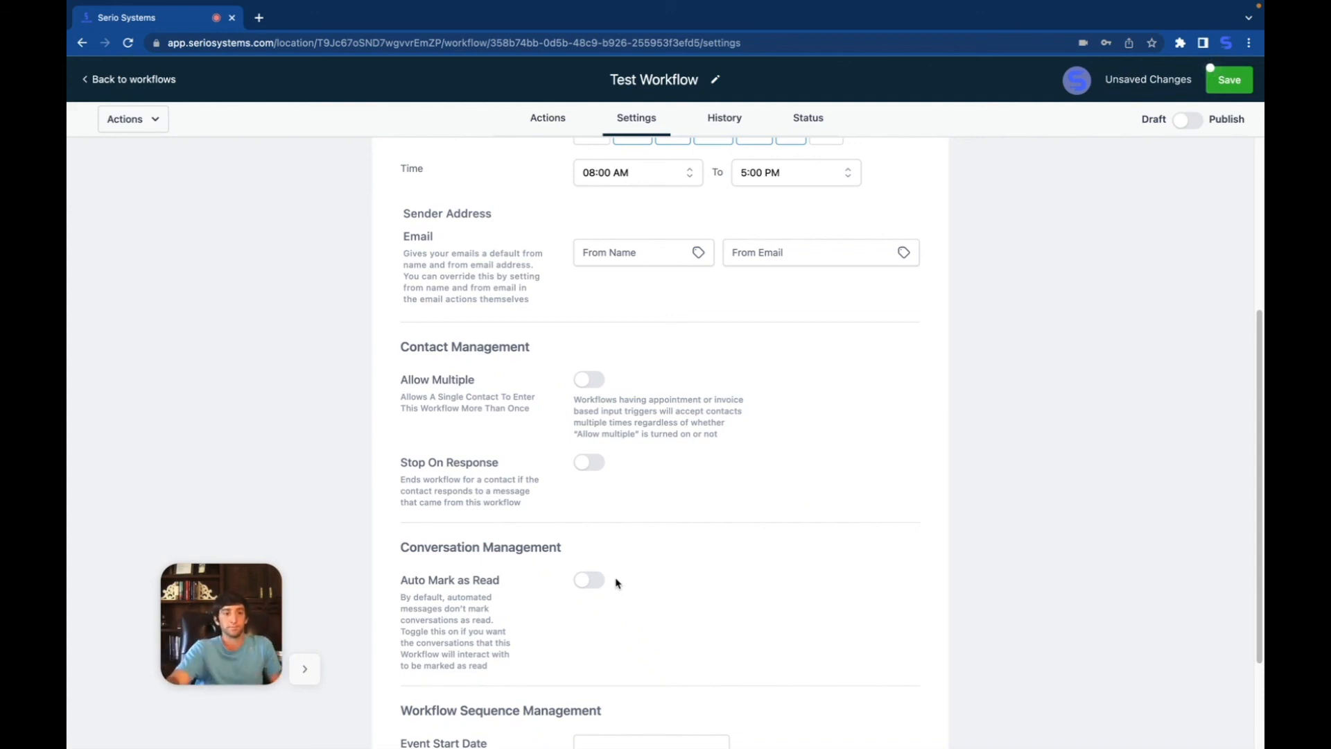
{"action": "scroll", "coordinate": [617, 582], "scroll_direction": "up", "scroll_amount": 5}
{"action": "left_click", "coordinate": [548, 119]}
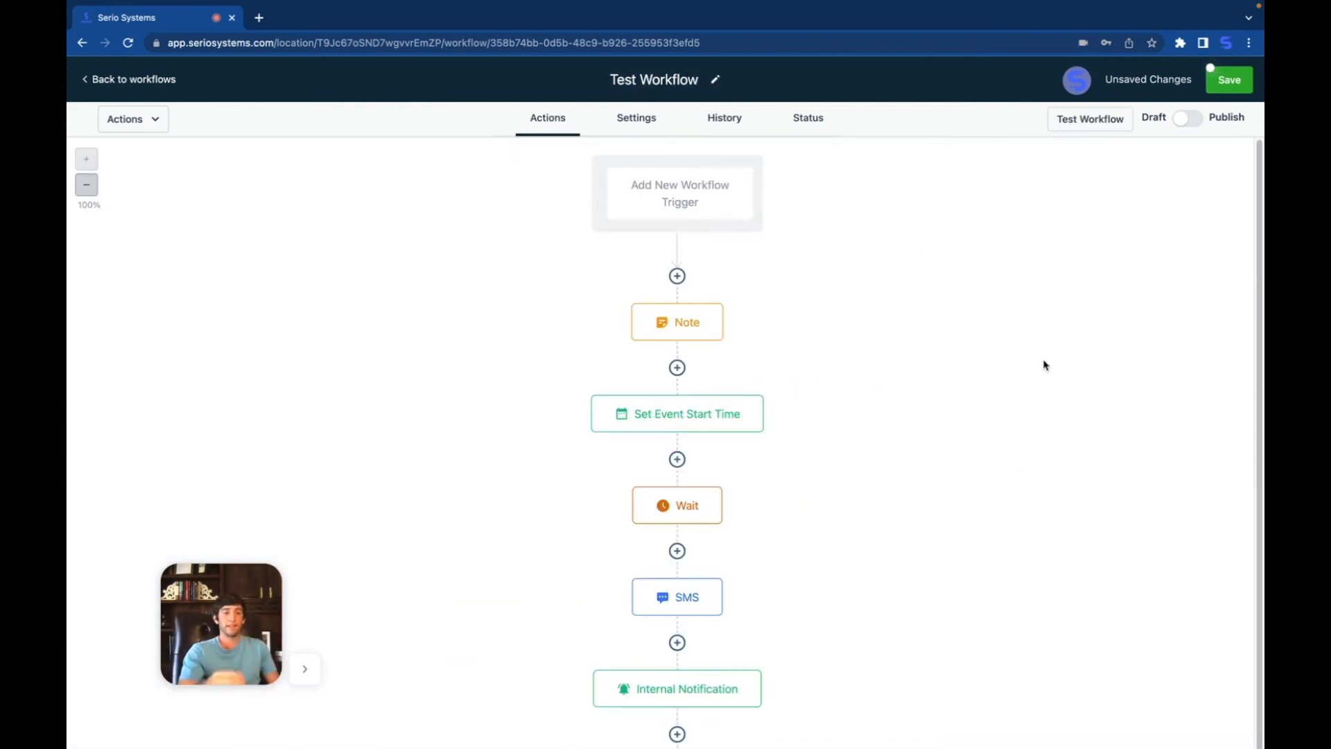